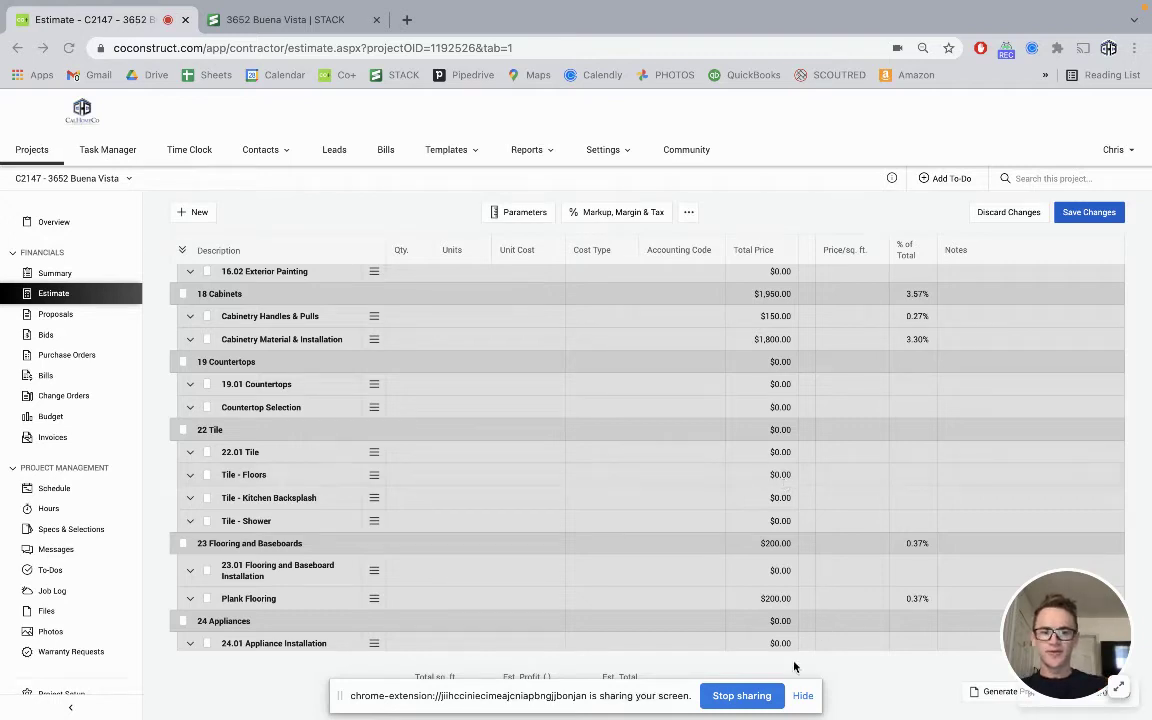
# Review the cabinets, countertops, tile and flooring sections of the estimate, and check the second floor plan in STACK
pyautogui.click(802, 695)
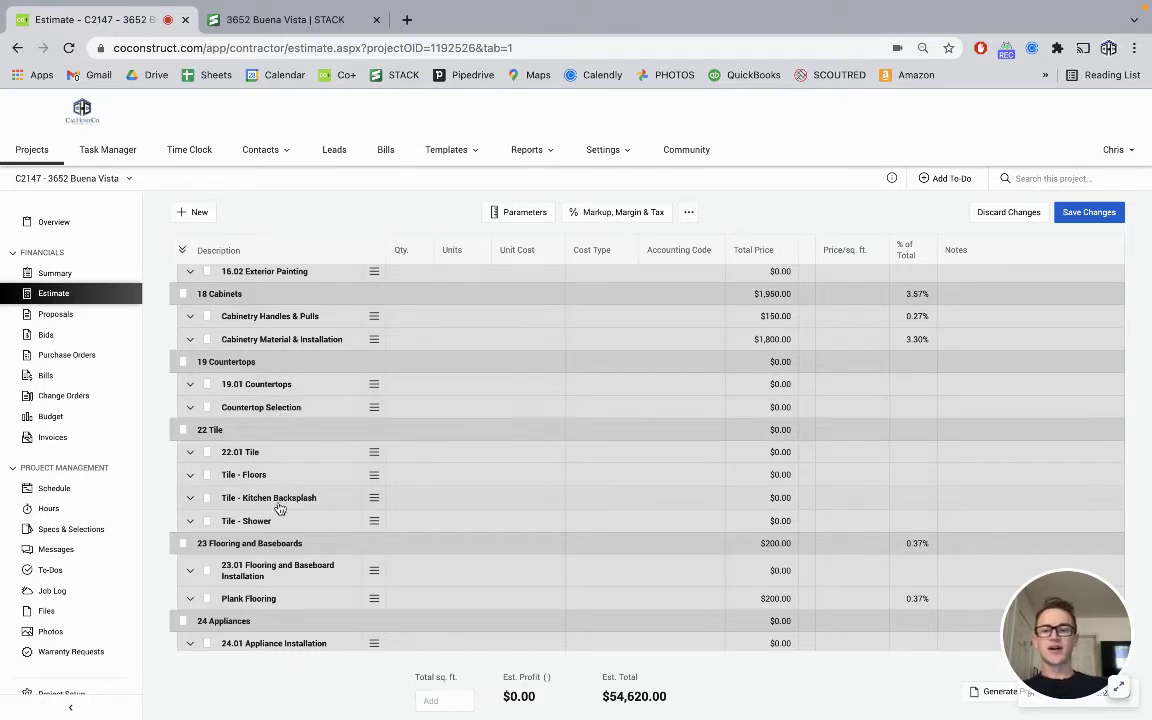
pyautogui.scroll(1, 319, 516)
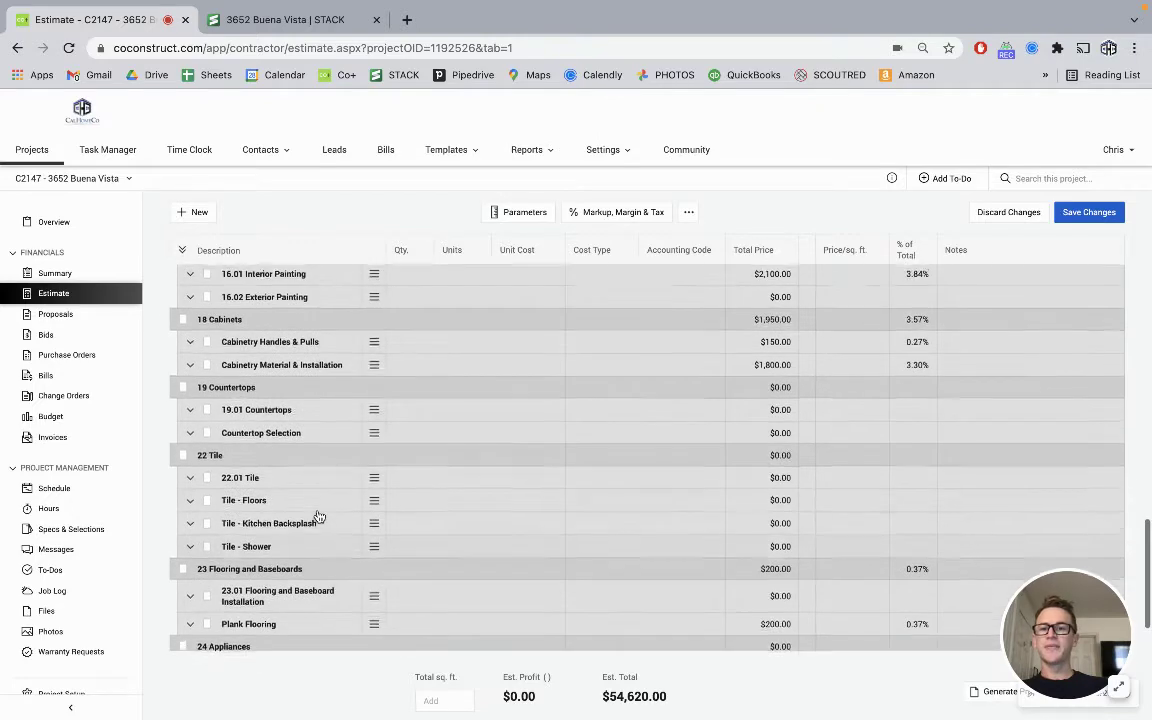
pyautogui.scroll(1, 319, 516)
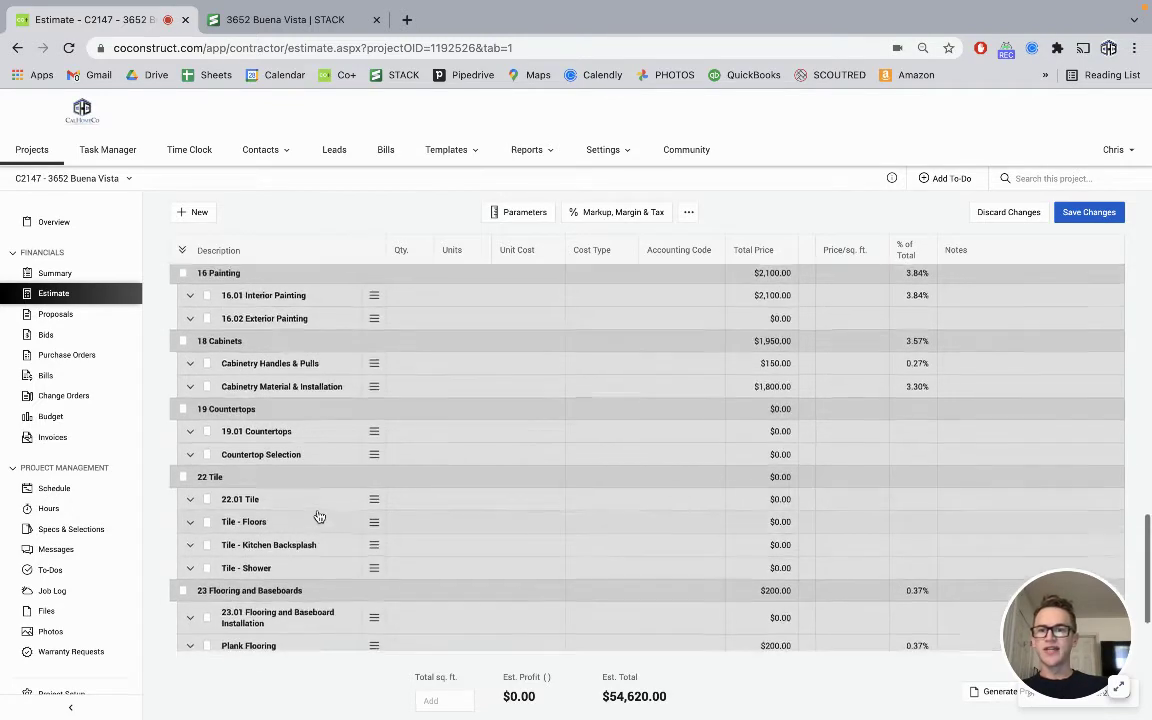
pyautogui.scroll(-2, 319, 516)
pyautogui.scroll(-1, 319, 516)
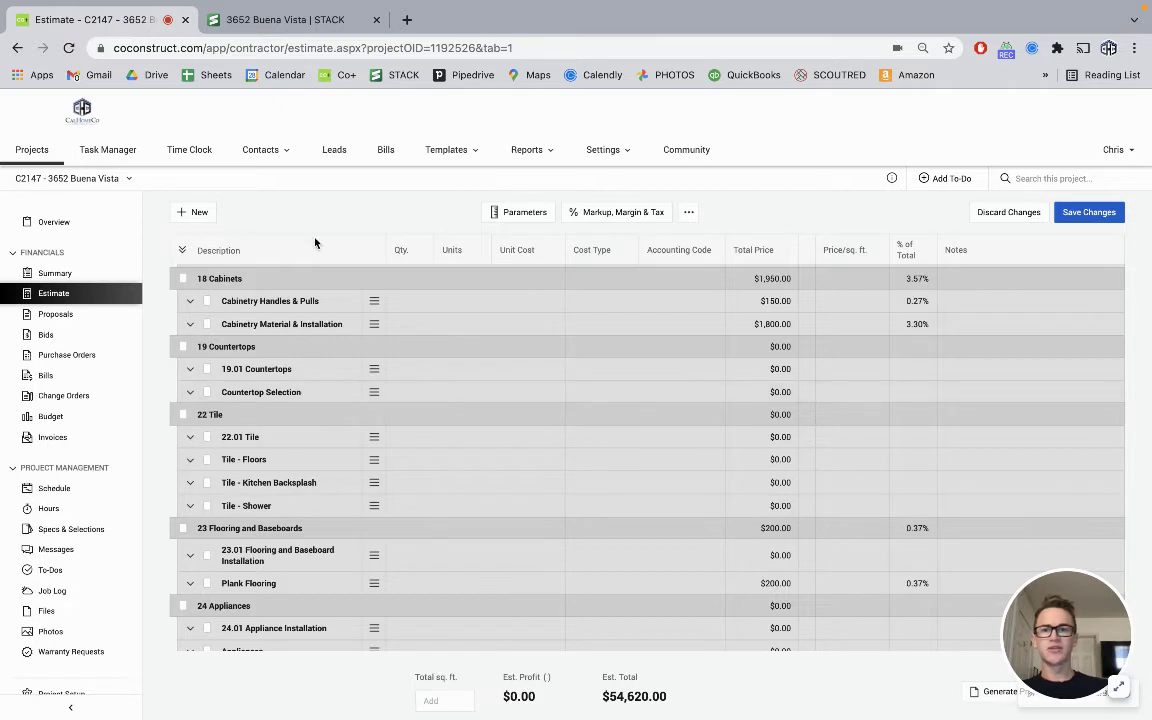
pyautogui.click(251, 22)
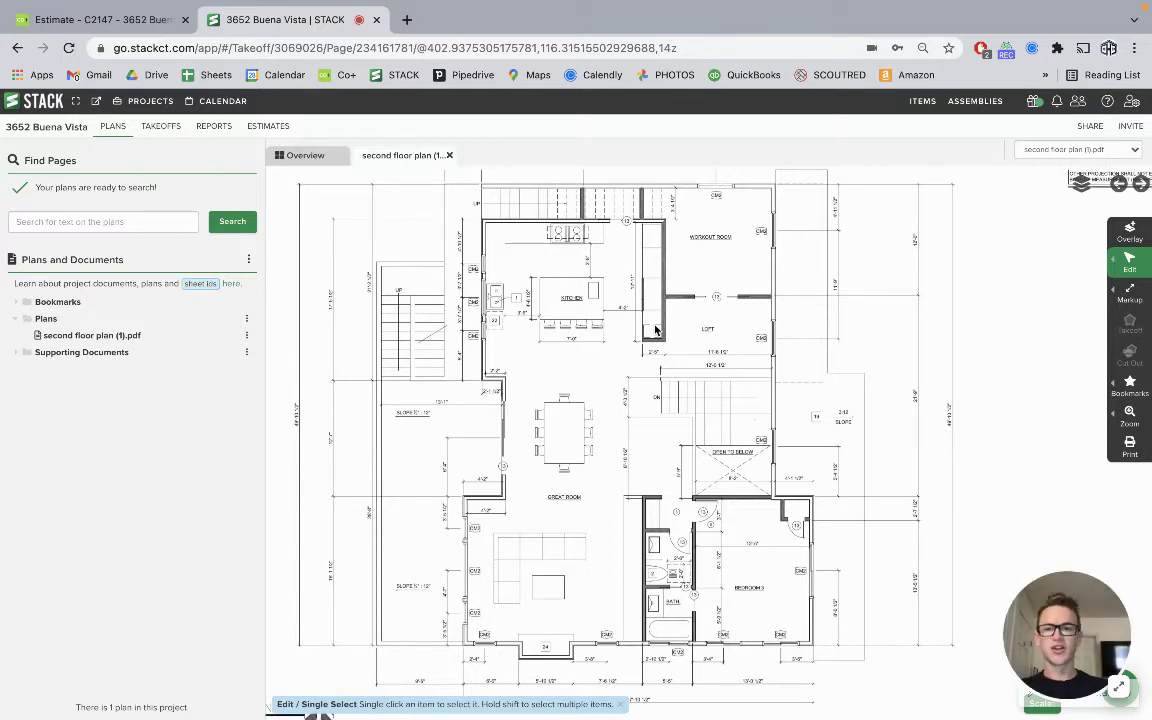
pyautogui.click(141, 20)
pyautogui.scroll(1, 285, 385)
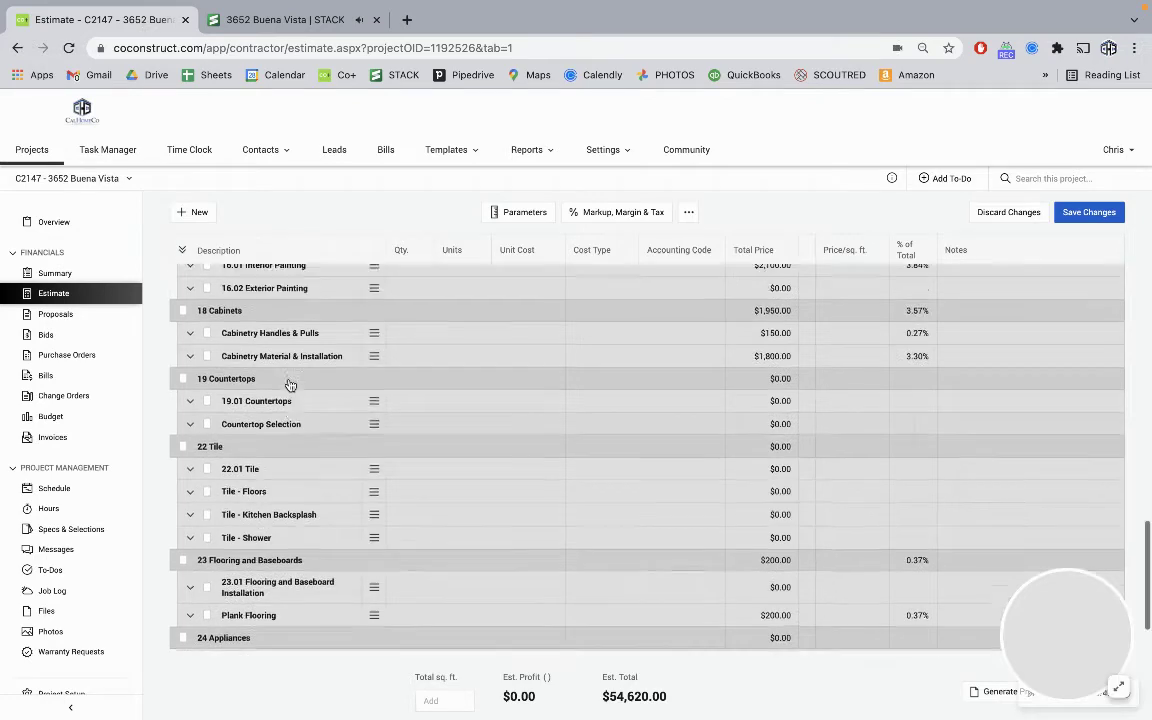
pyautogui.scroll(-1, 290, 385)
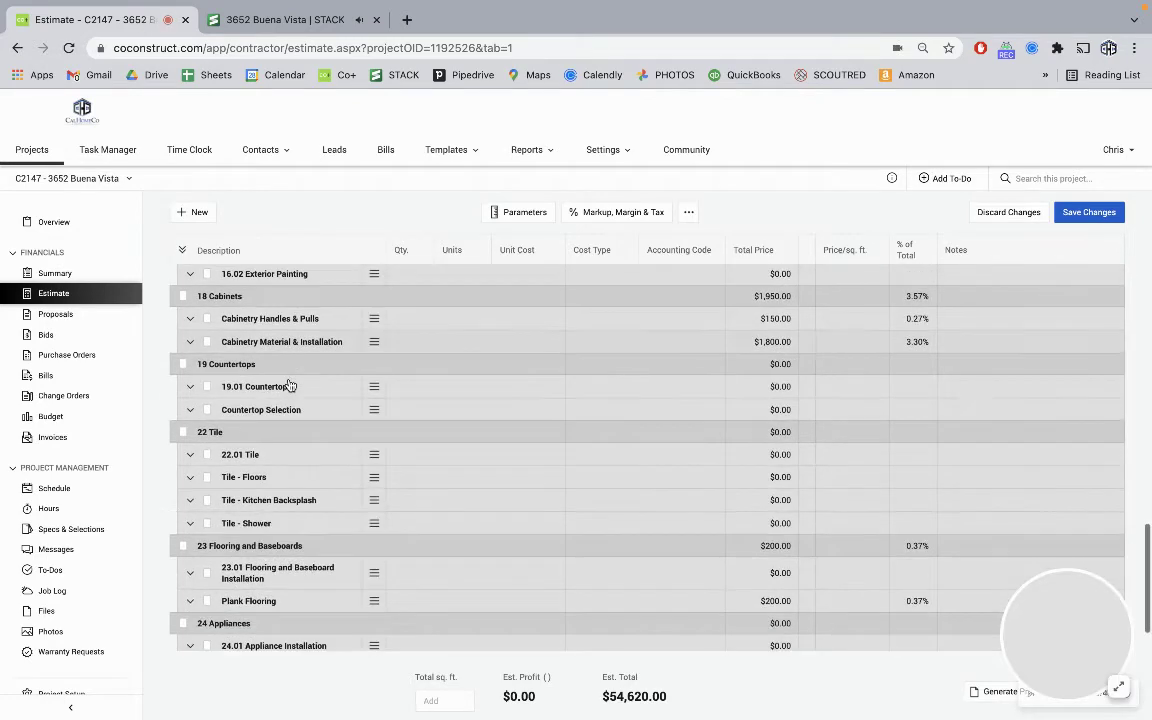
# Expand the Cabinetry Handles & Pulls and Cabinetry Material & Installation items to show their cost lines
pyautogui.click(191, 319)
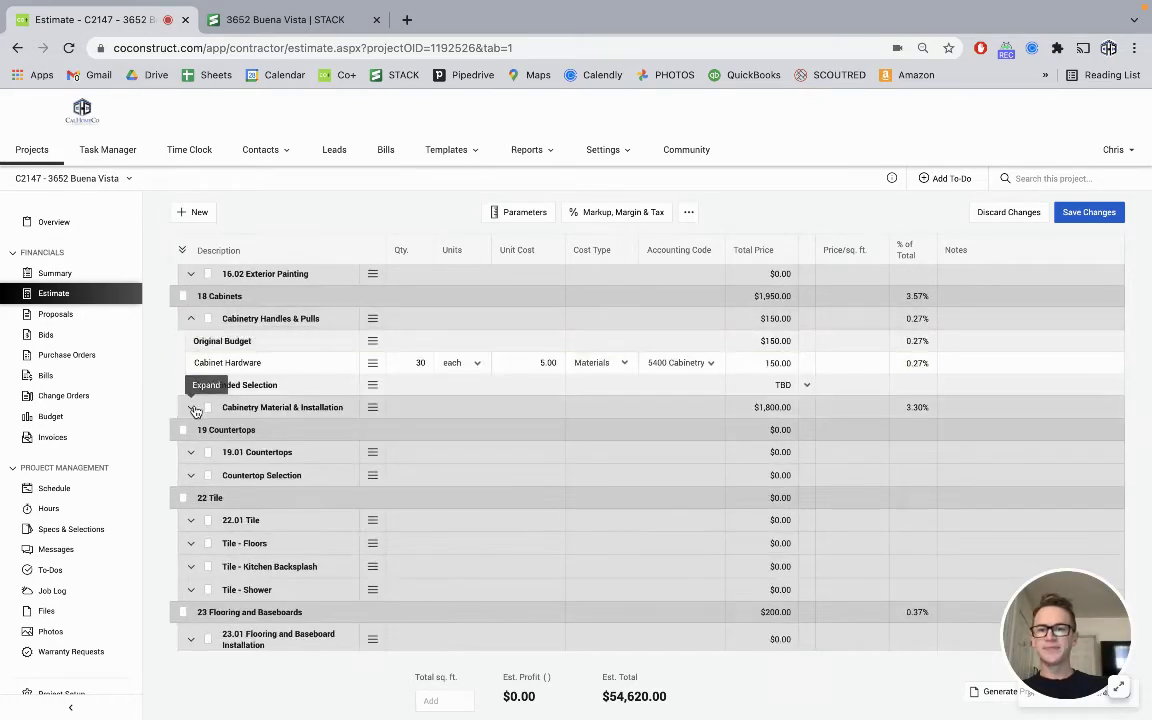
pyautogui.click(191, 407)
pyautogui.scroll(-2, 393, 419)
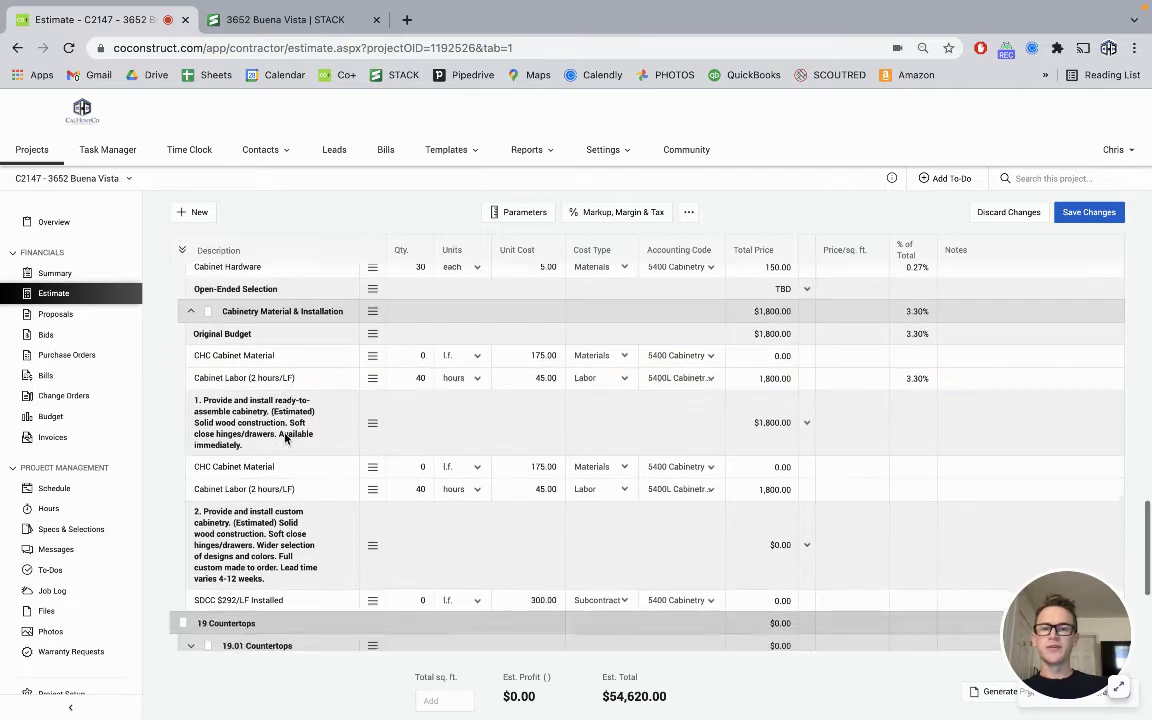
pyautogui.scroll(1, 285, 438)
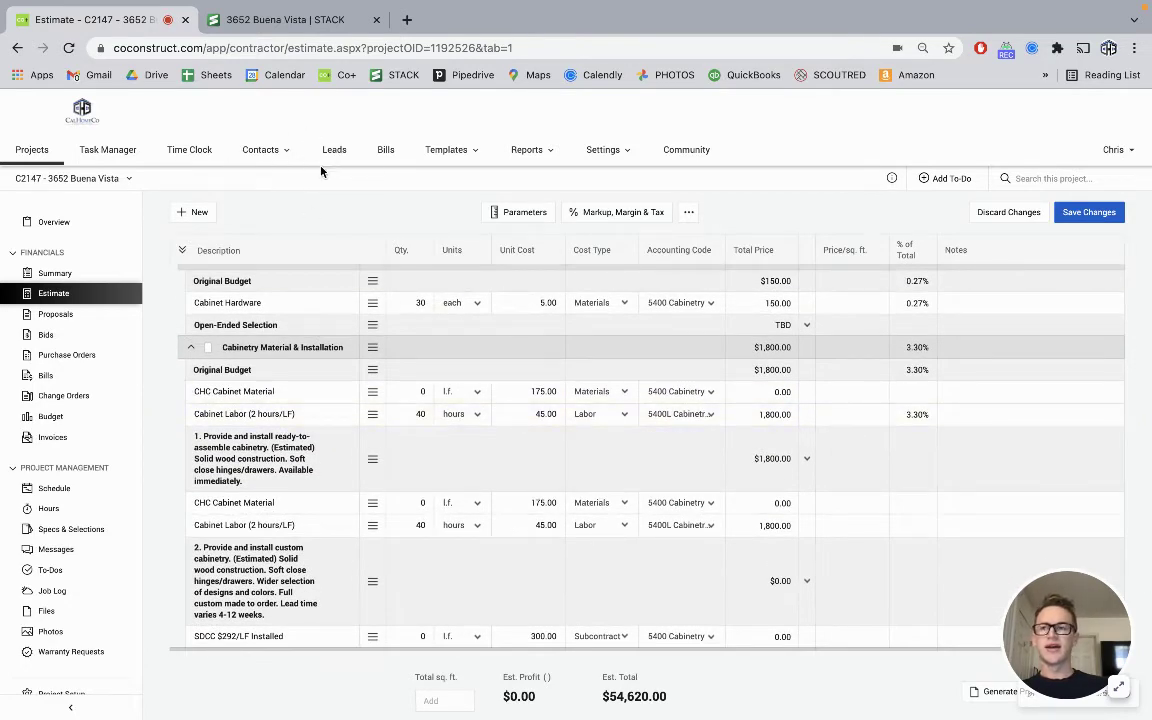
pyautogui.moveTo(533, 705)
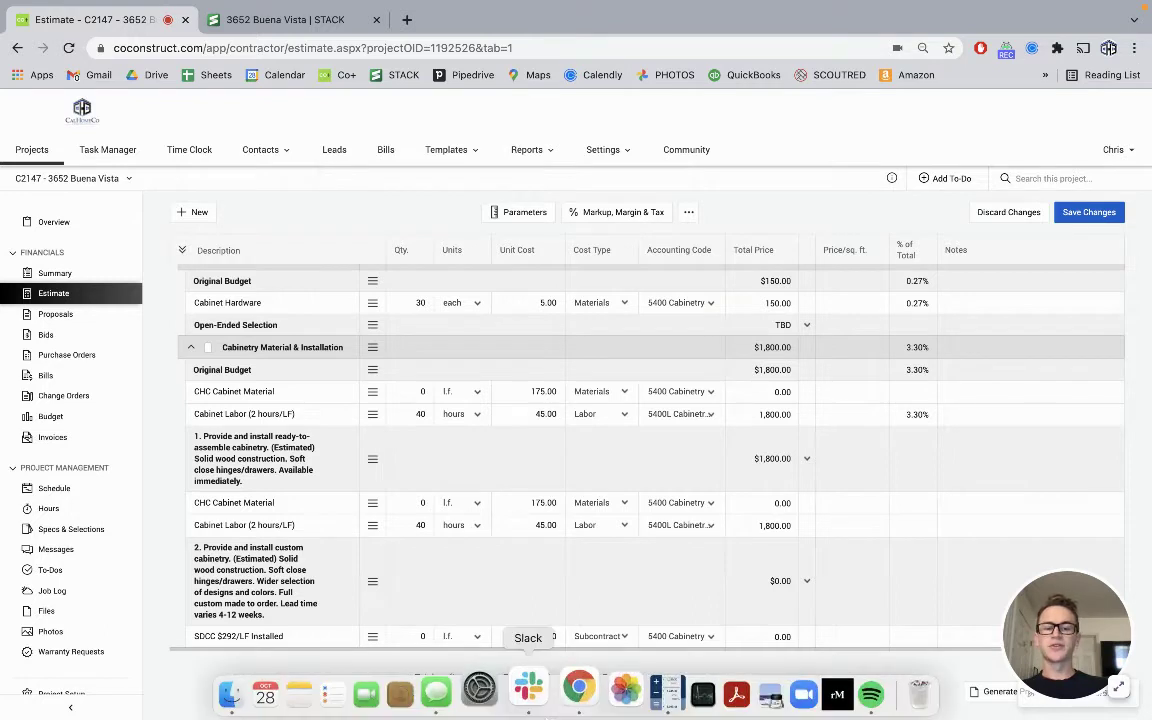
pyautogui.rightClick(838, 687)
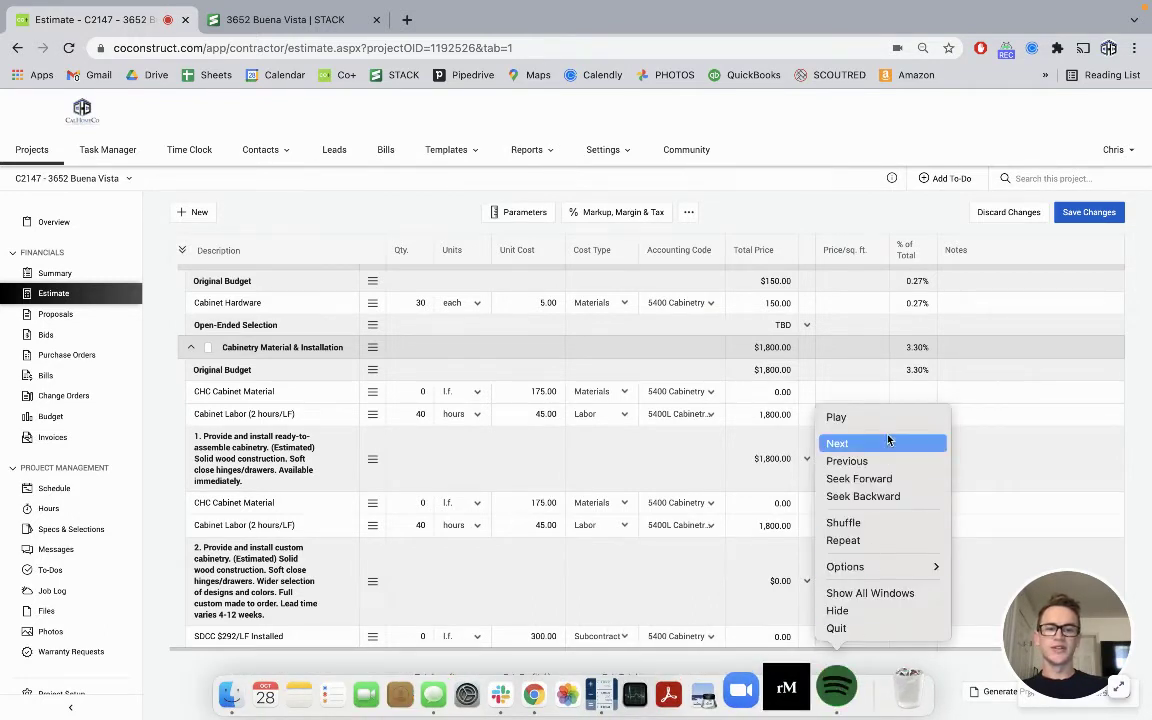
pyautogui.click(663, 430)
# Delete the CHC Cabinet Material cost line from the Original Budget of Cabinetry Material & Installation
pyautogui.scroll(-1, 355, 425)
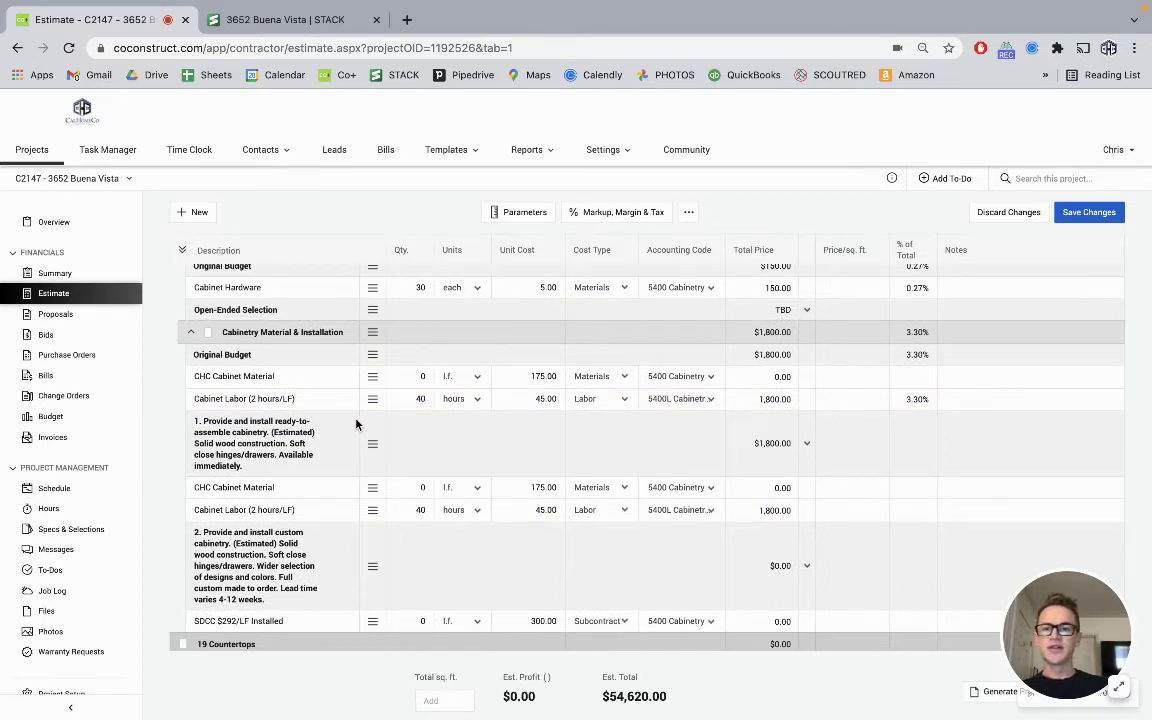
pyautogui.scroll(1, 306, 398)
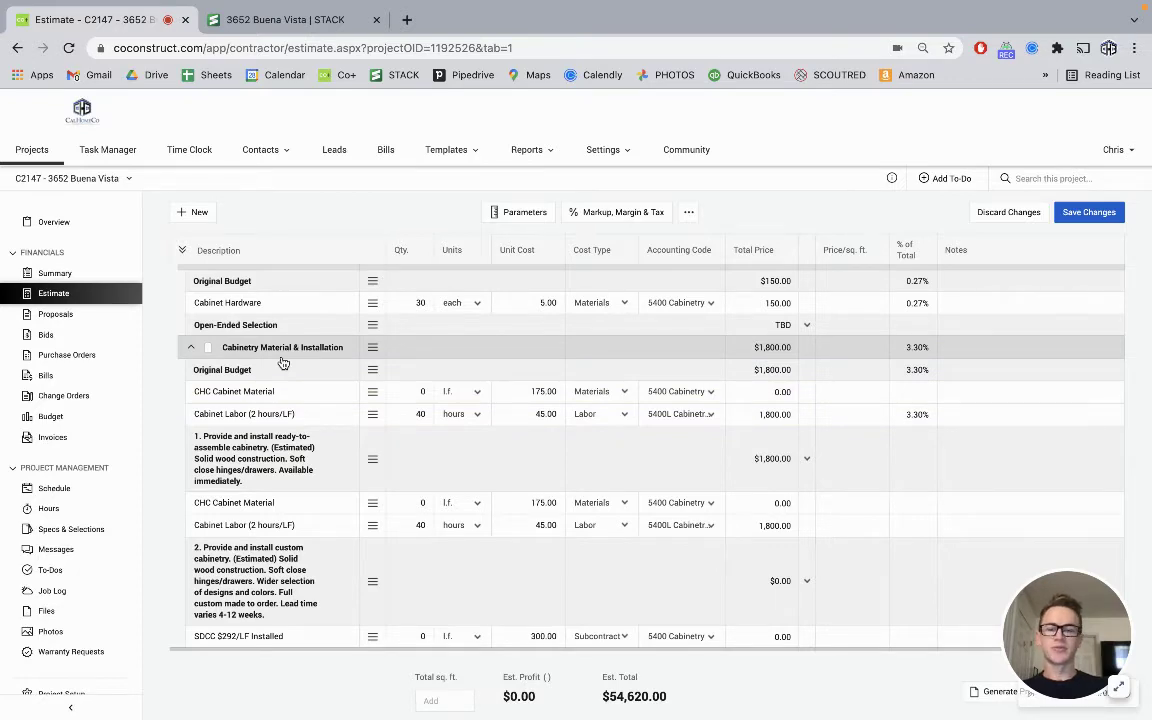
pyautogui.scroll(-3, 283, 363)
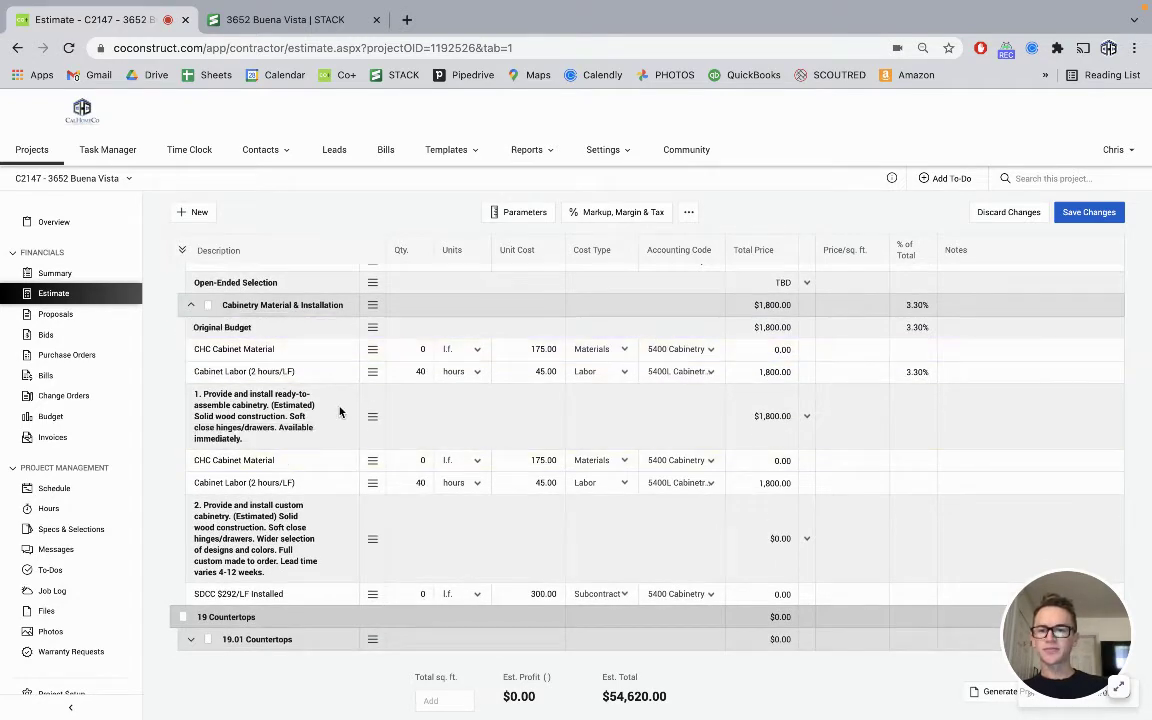
pyautogui.click(372, 349)
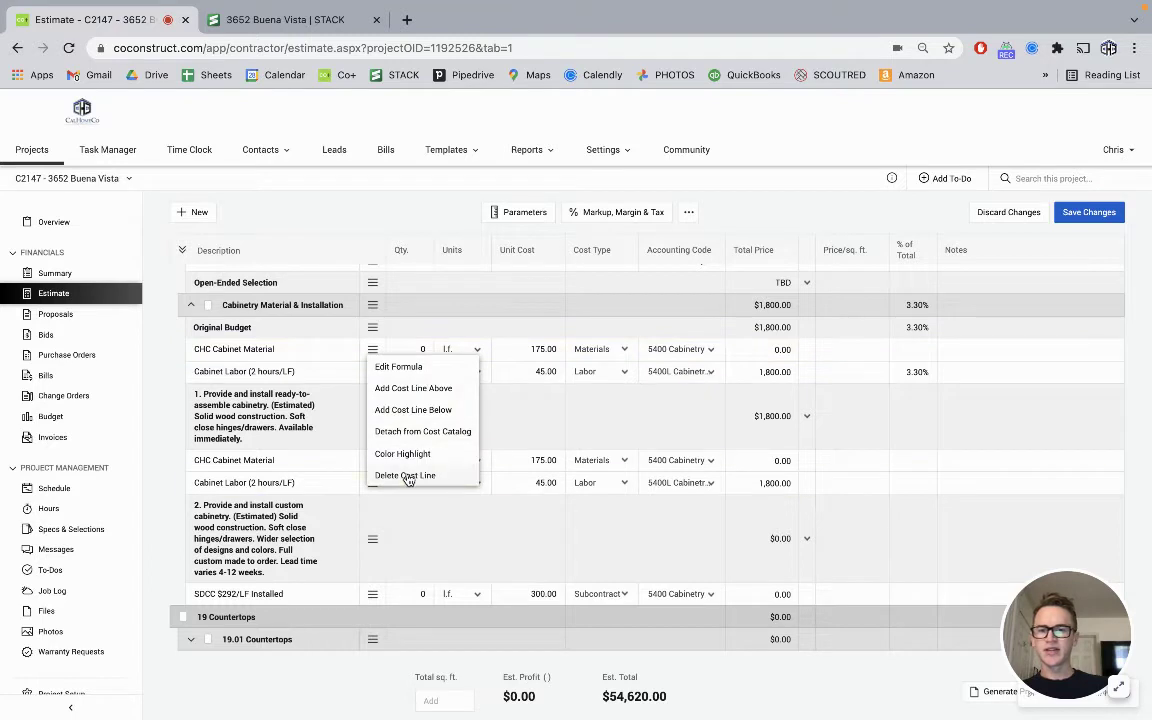
pyautogui.click(405, 476)
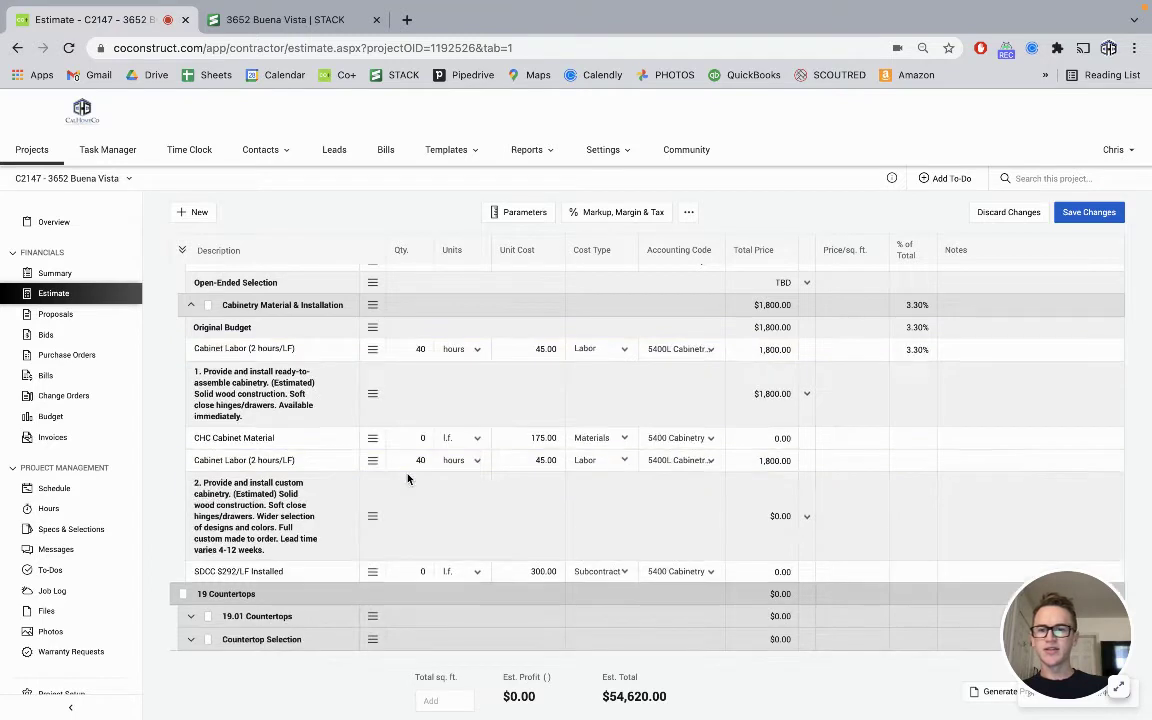
# Rename the Cabinet Labor line in the Original Budget of Cabinetry Material & Installation to Custom Cabinetry
pyautogui.click(310, 351)
pyautogui.tripleClick(310, 351)
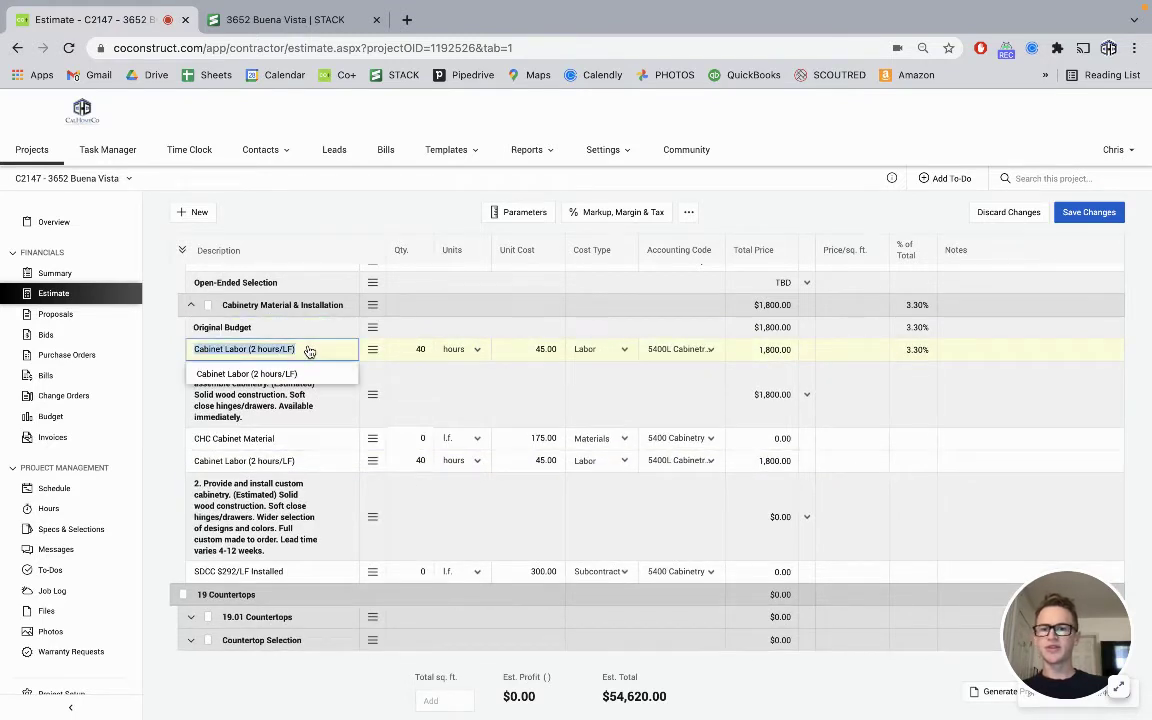
pyautogui.write('Ca')
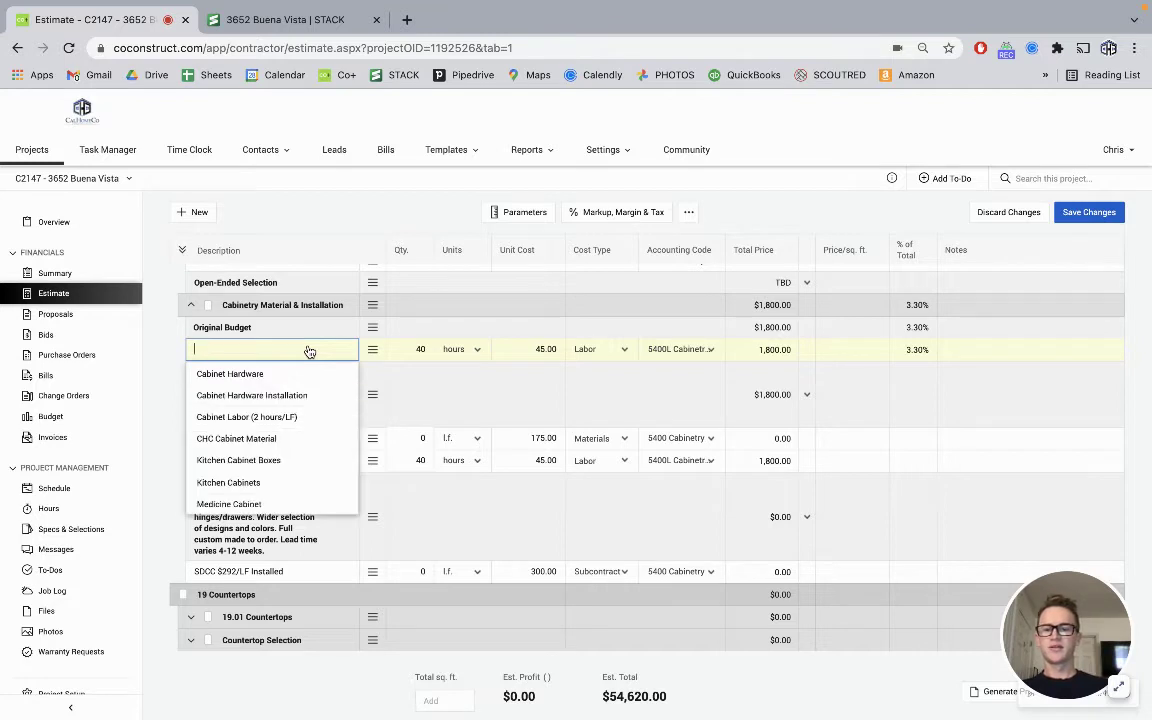
pyautogui.write('stom C')
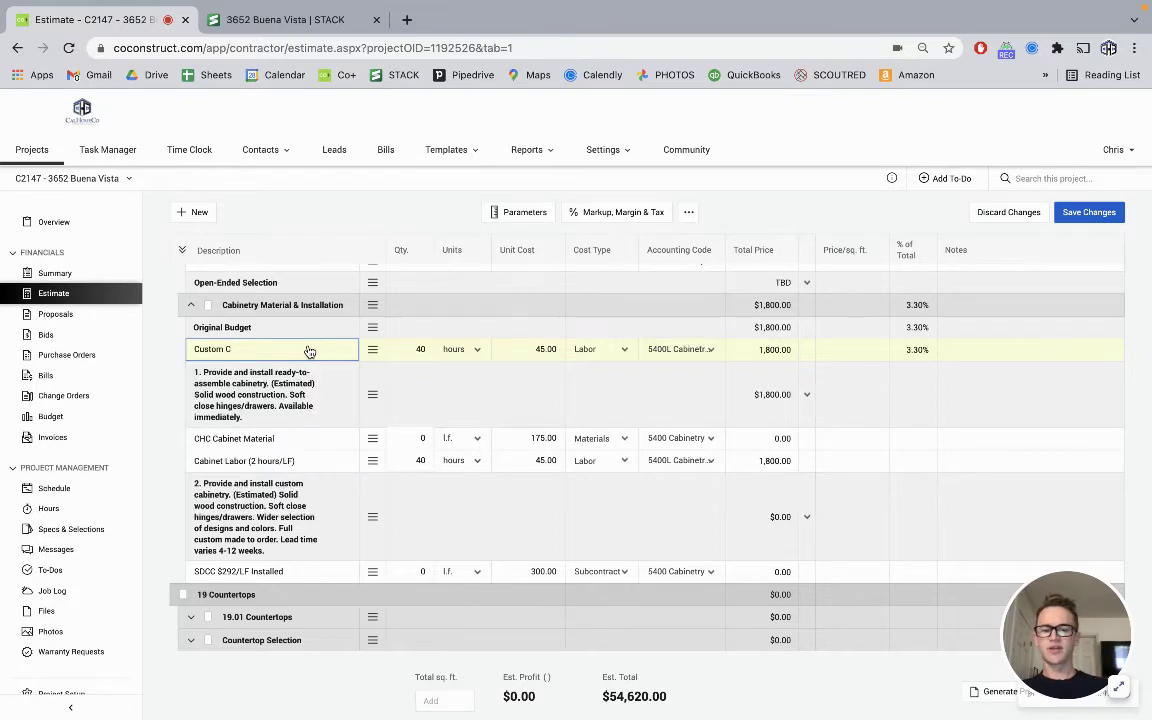
pyautogui.write('abinetry')
# Set the Custom Cabinetry line's quantity to 0 and its units to l.f
pyautogui.click(420, 349)
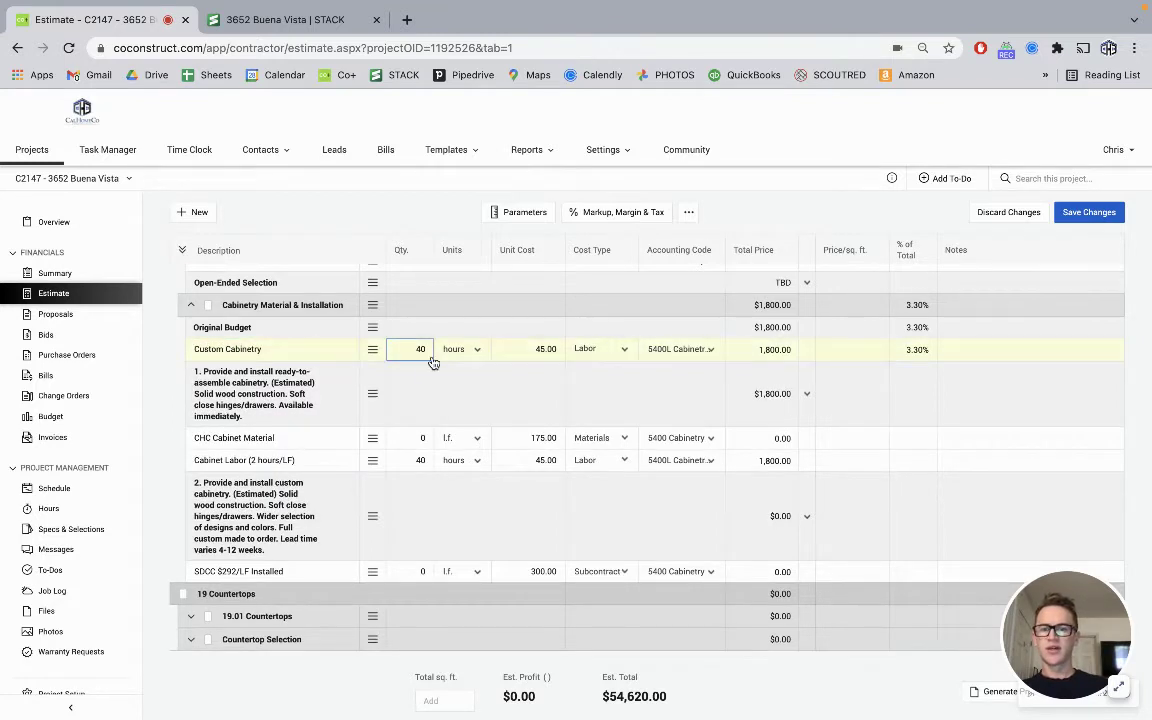
pyautogui.press('Tab')
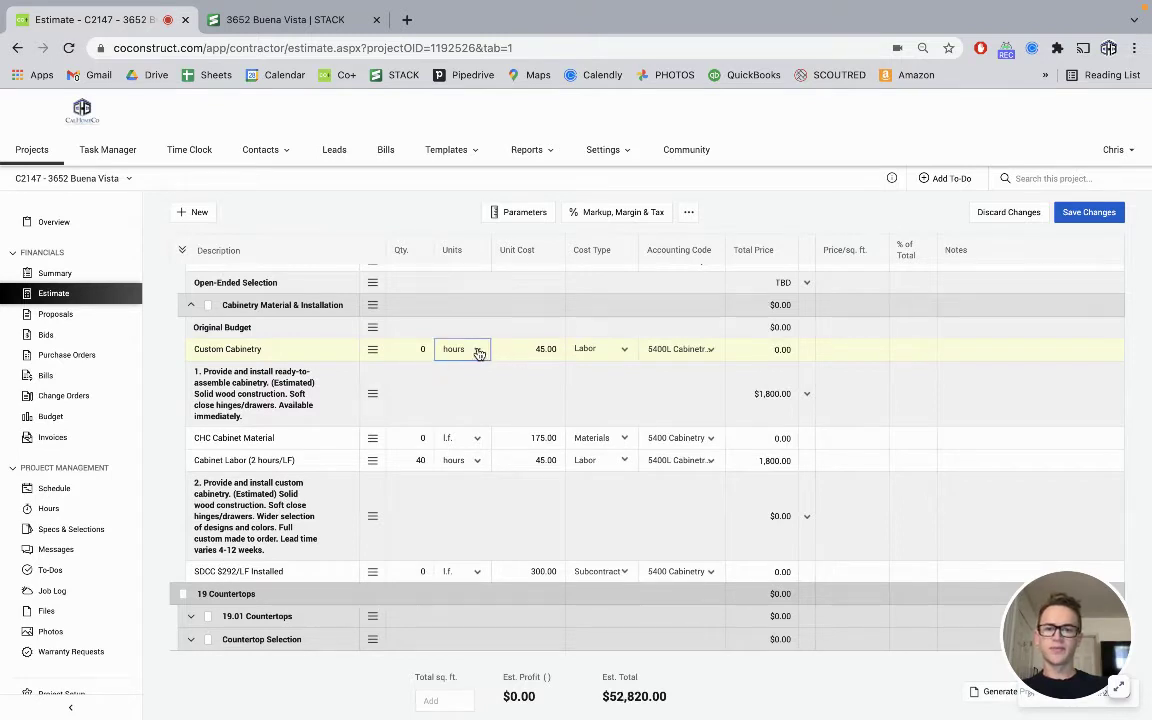
pyautogui.click(477, 349)
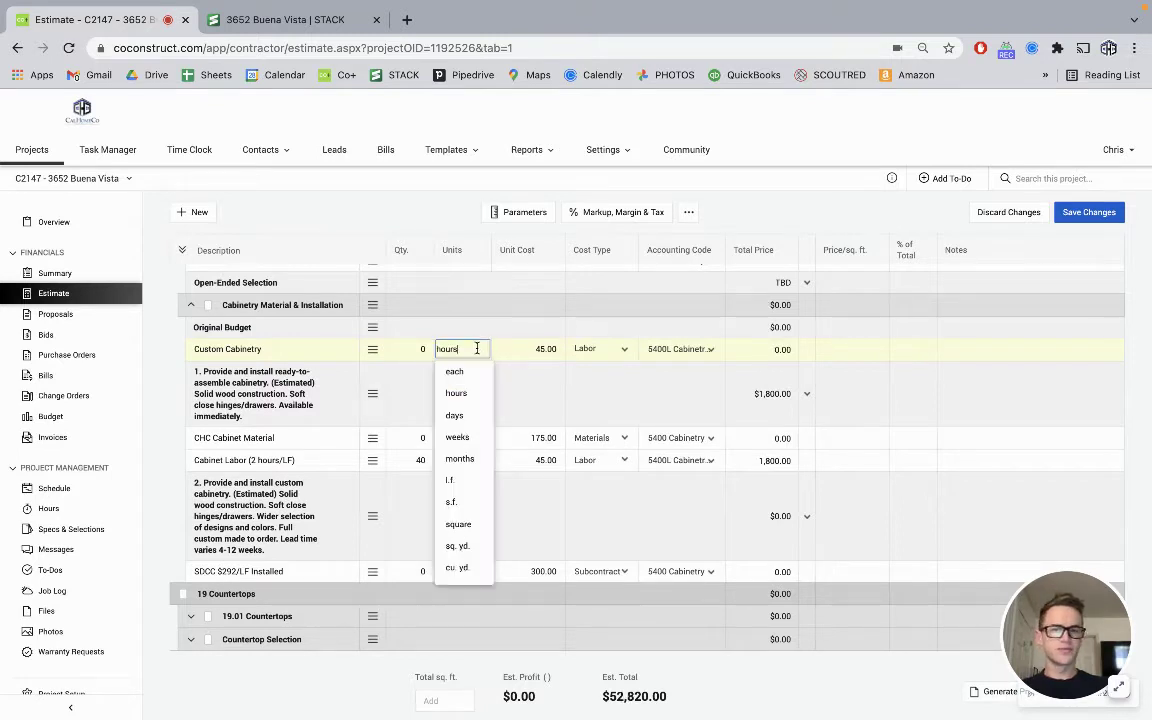
pyautogui.click(455, 481)
# Set the Custom Cabinetry line's unit cost to 320.00 and its cost type to Subcontract
pyautogui.click(513, 358)
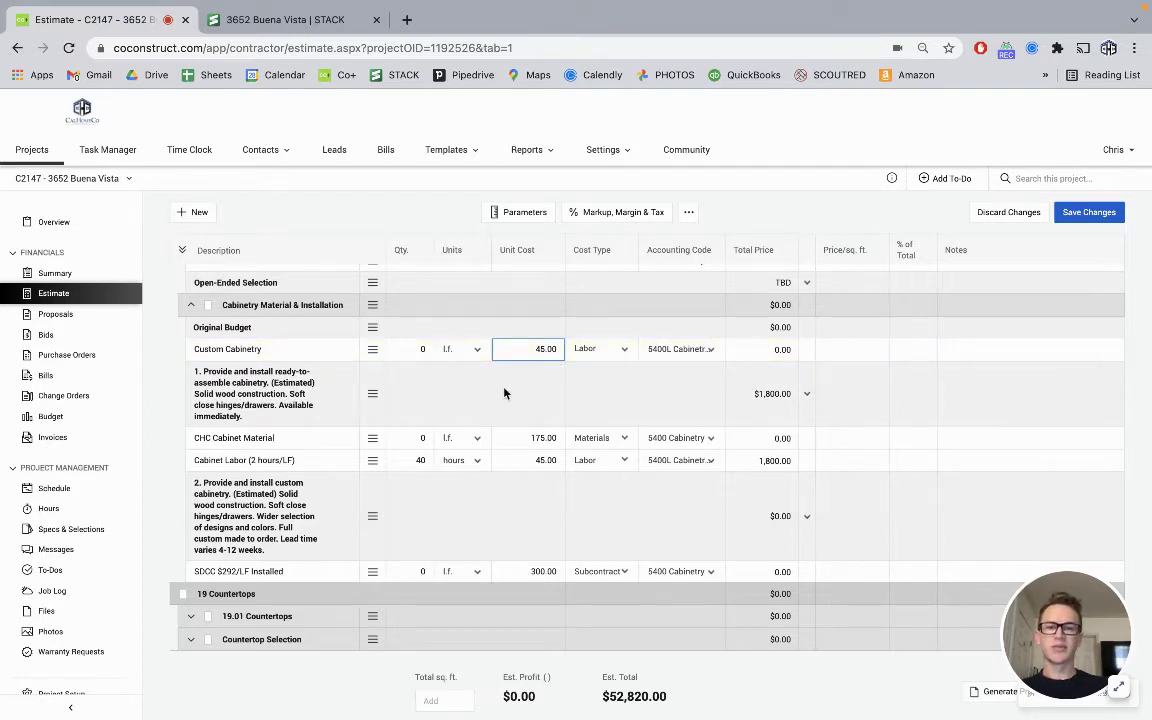
pyautogui.press('Tab')
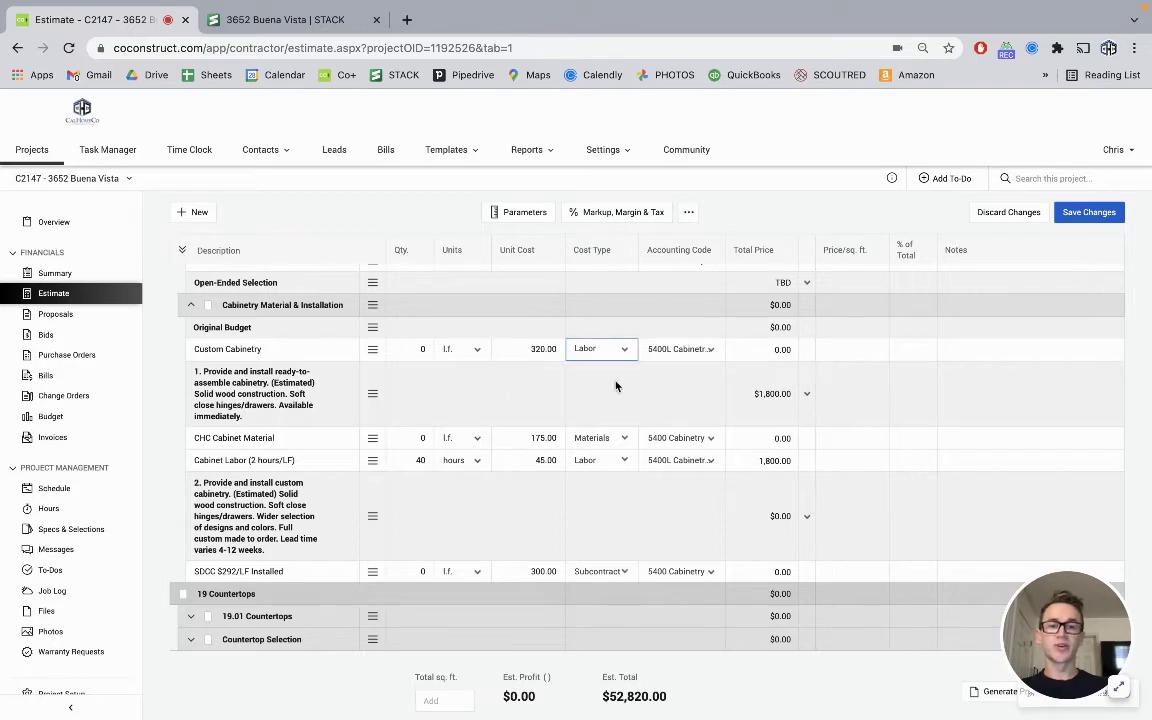
pyautogui.write('sub')
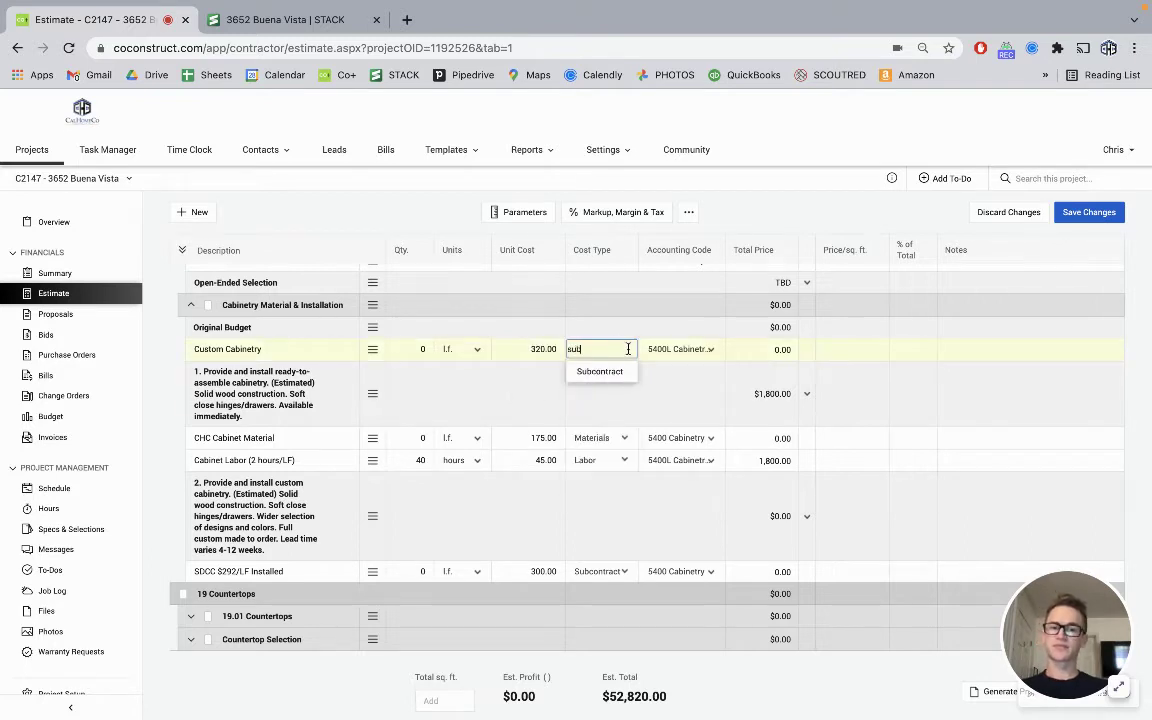
pyautogui.click(612, 372)
pyautogui.press('Tab')
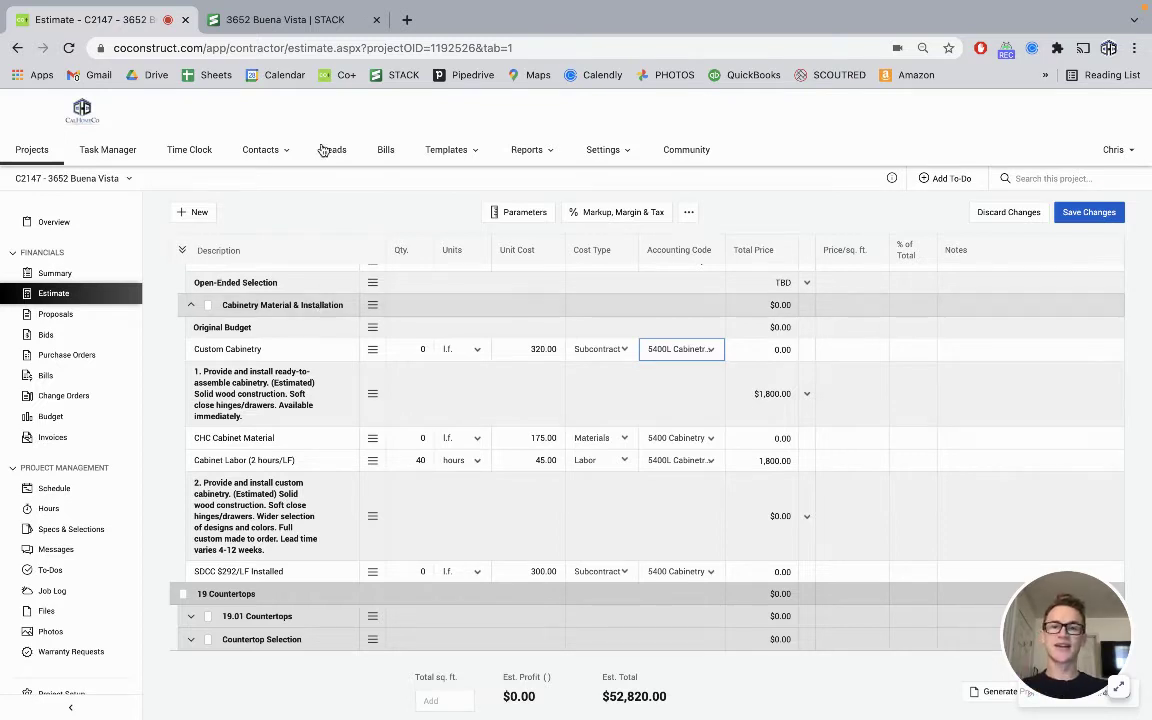
# Switch to STACK and create a new linear takeoff named Cabinetry for measuring the kitchen on the second floor plan
pyautogui.click(265, 22)
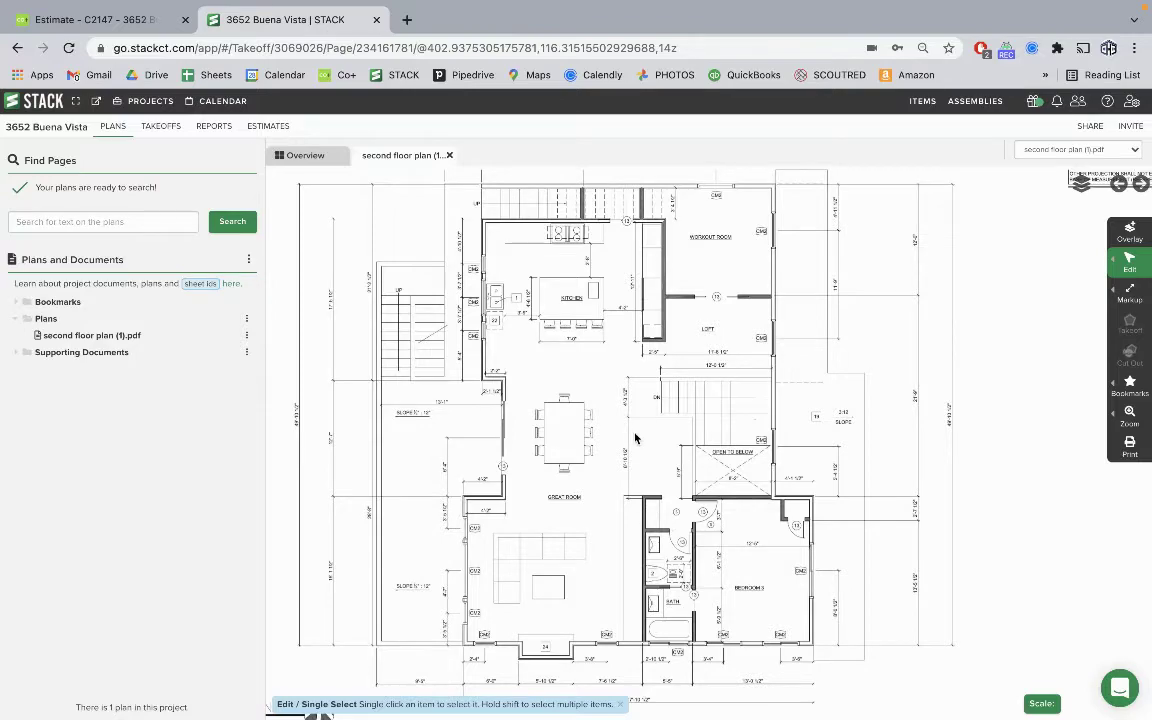
pyautogui.scroll(4, 564, 289)
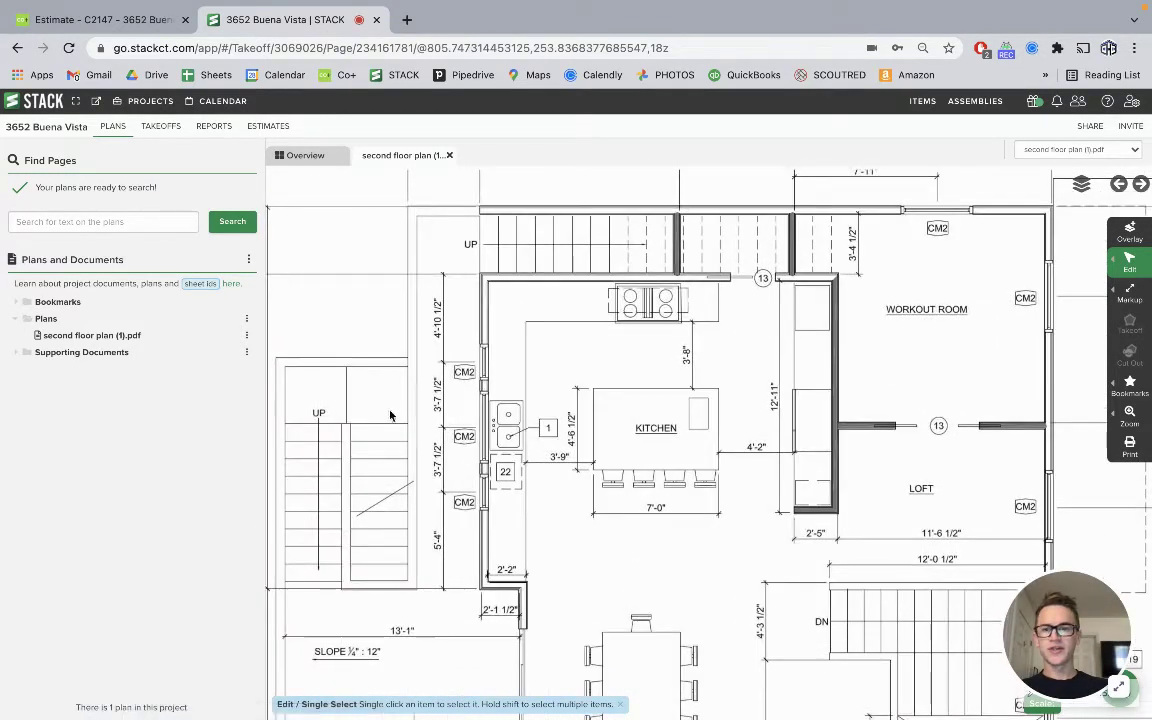
pyautogui.click(161, 127)
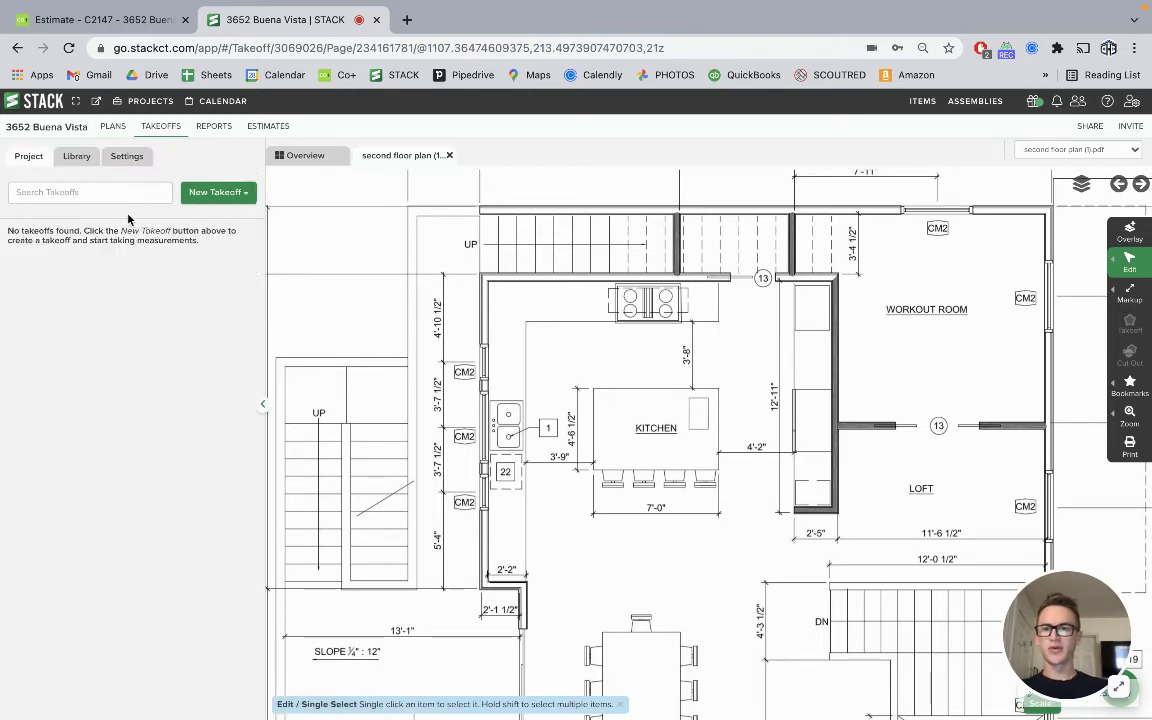
pyautogui.click(214, 192)
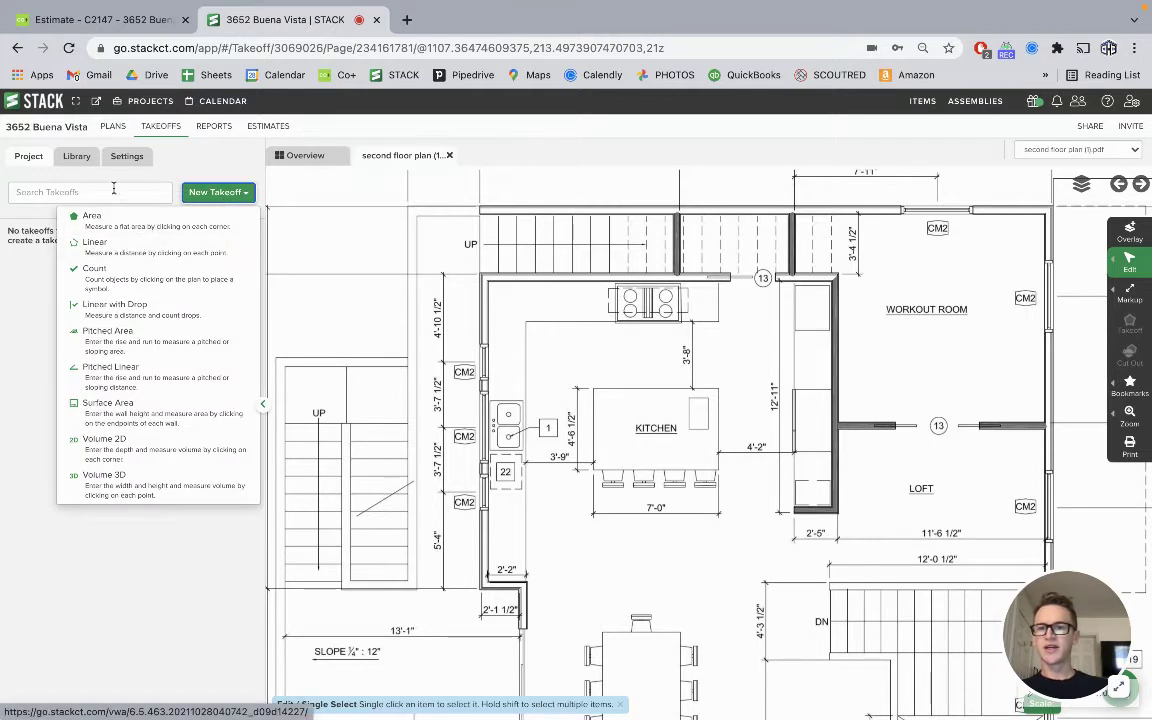
pyautogui.click(120, 250)
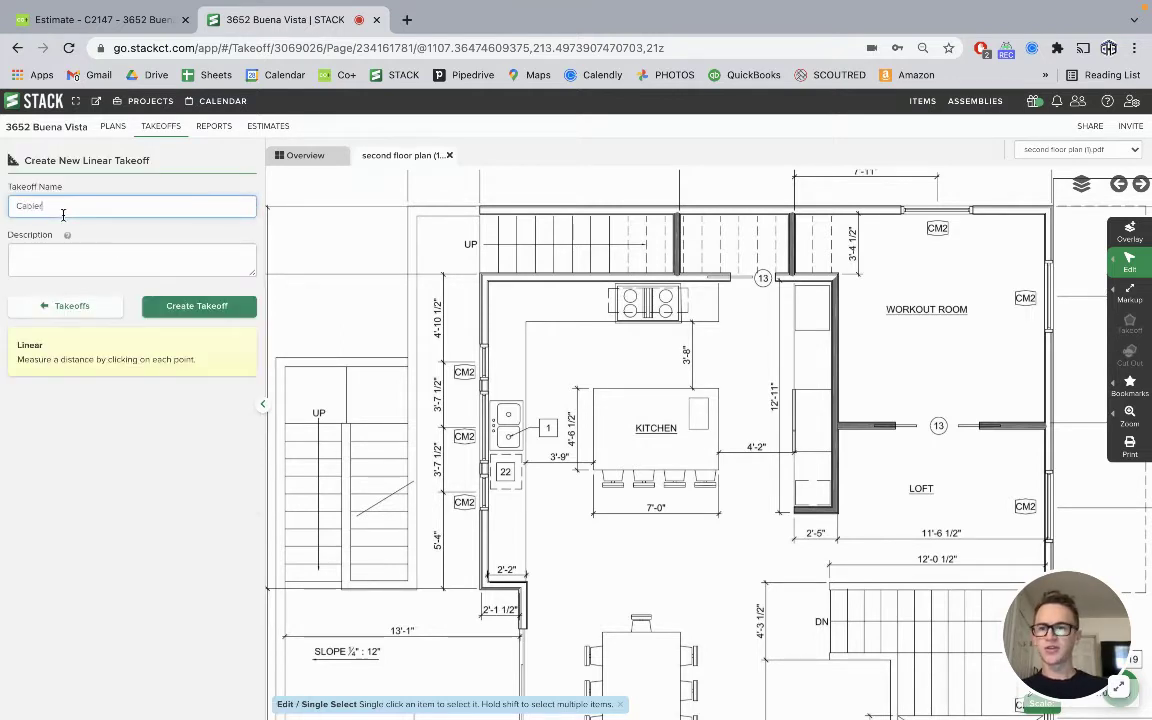
pyautogui.press('BackSpace')
pyautogui.press('BackSpace')
pyautogui.write('net')
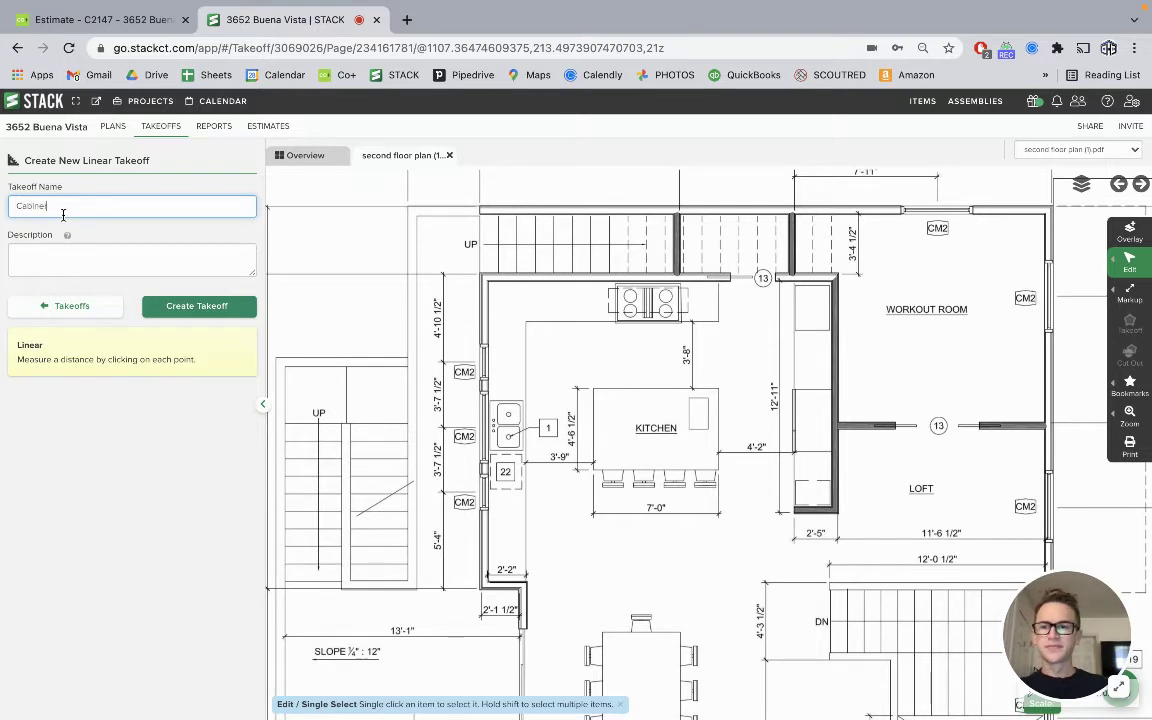
pyautogui.write('ry')
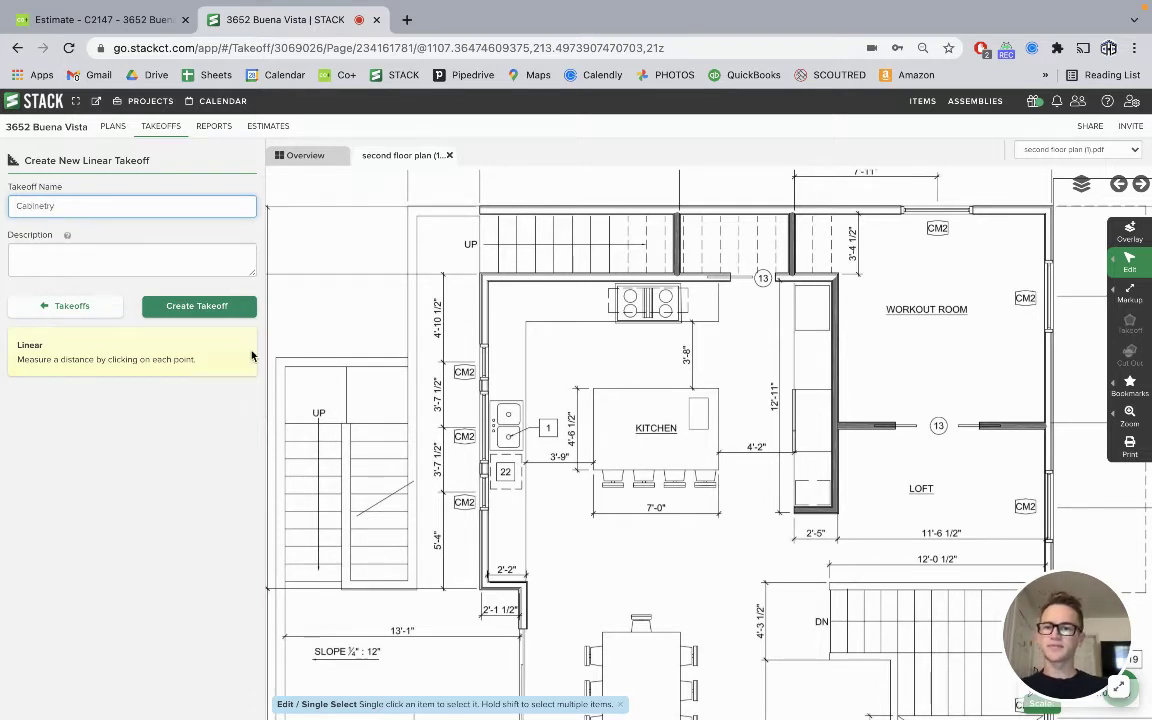
pyautogui.click(184, 307)
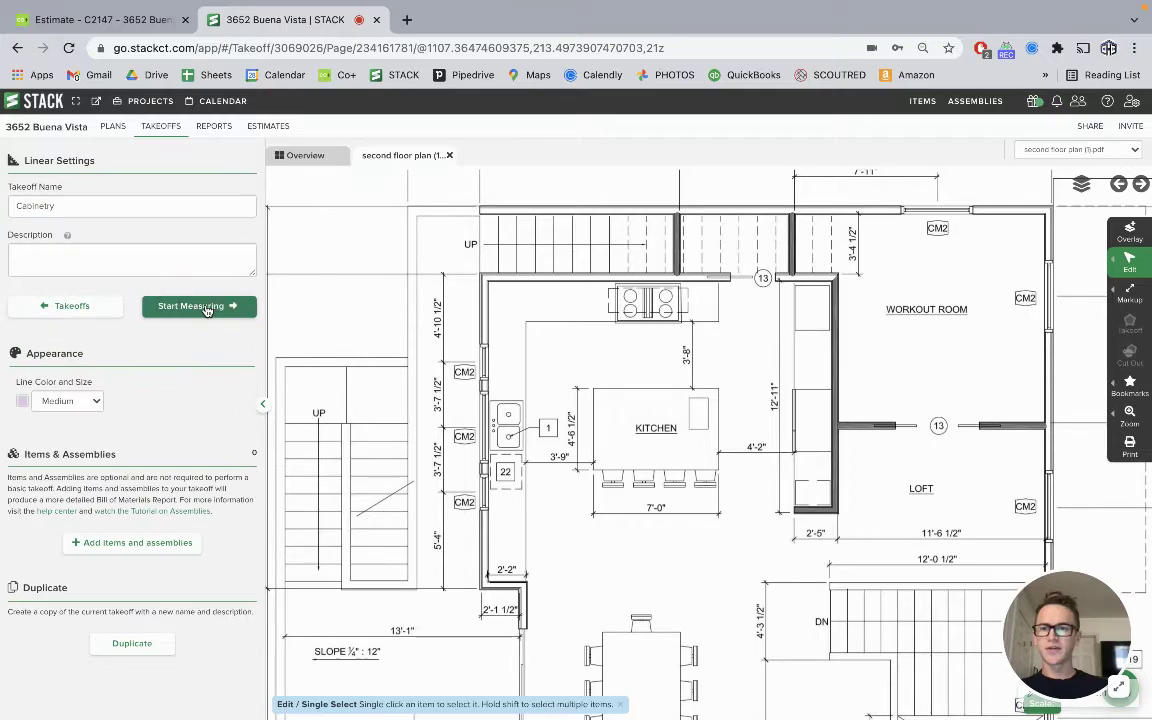
# Start measuring the Cabinetry takeoff, apply the standard scale 1/4" = 1', and check it against the plan's 37'-10 1/2" overall width dimension
pyautogui.click(185, 311)
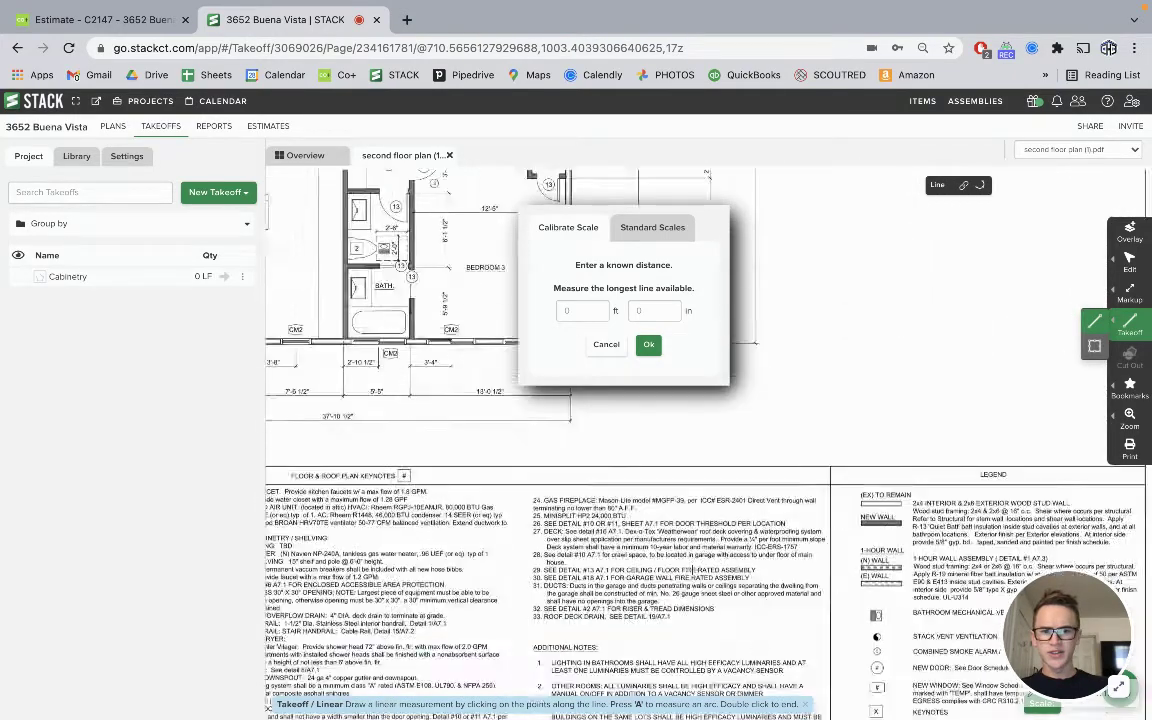
pyautogui.click(650, 228)
pyautogui.click(602, 268)
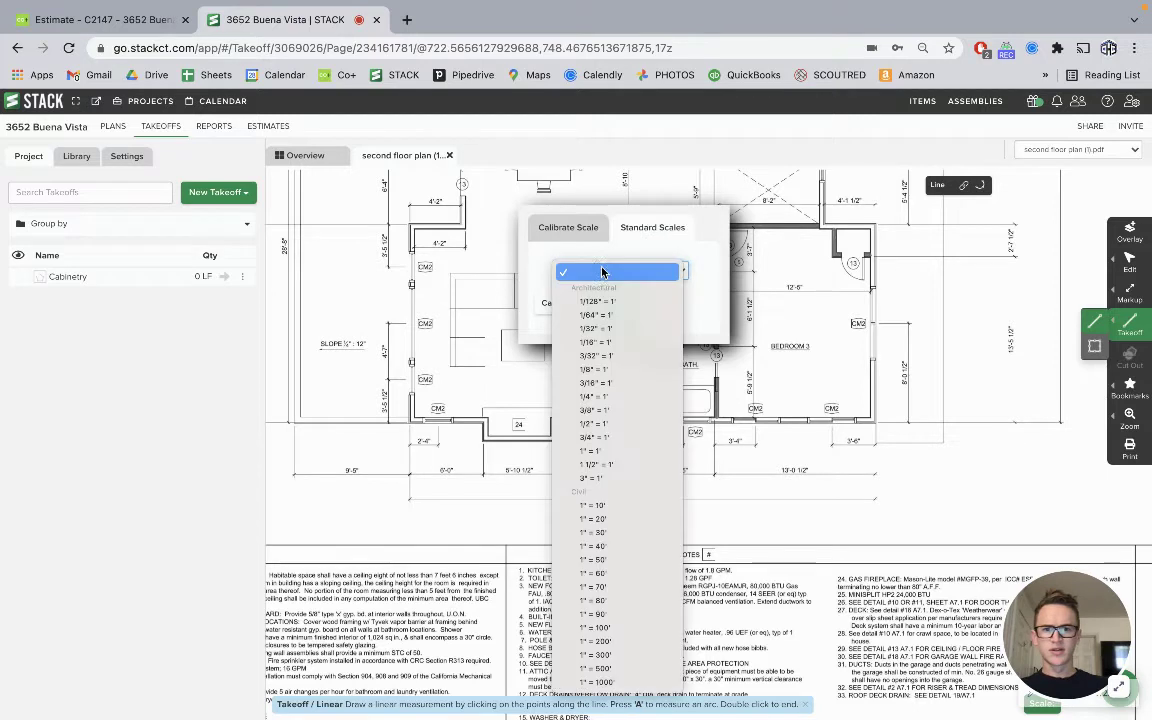
pyautogui.click(619, 398)
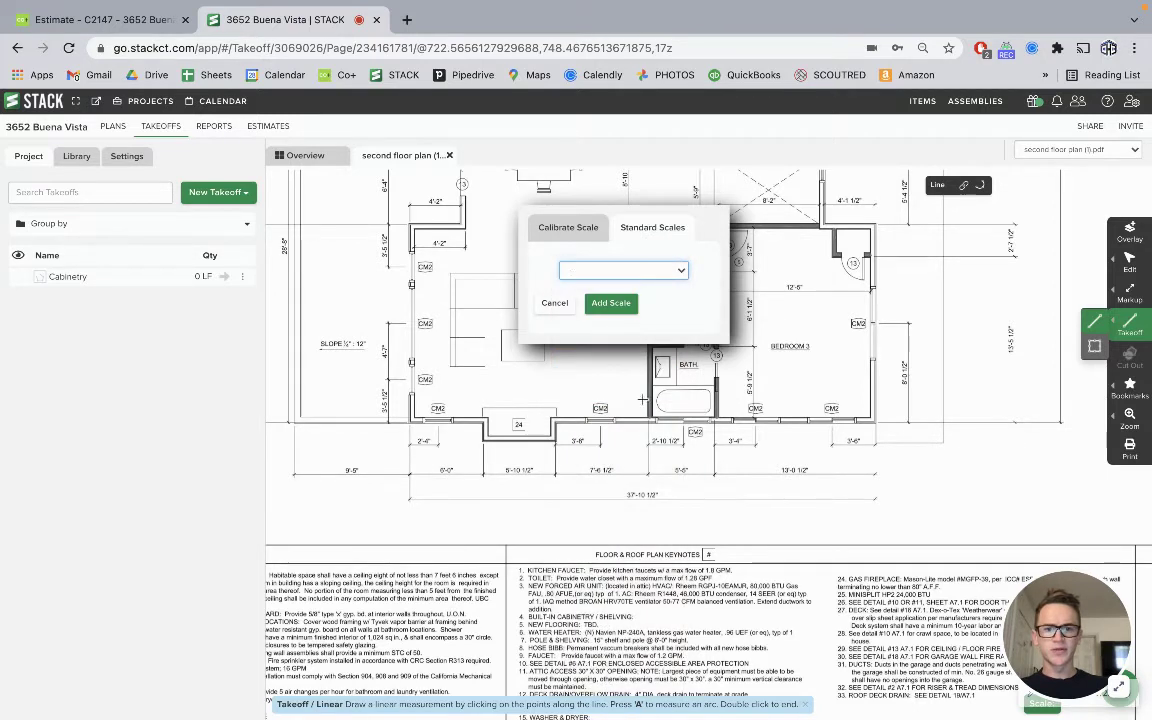
pyautogui.click(609, 302)
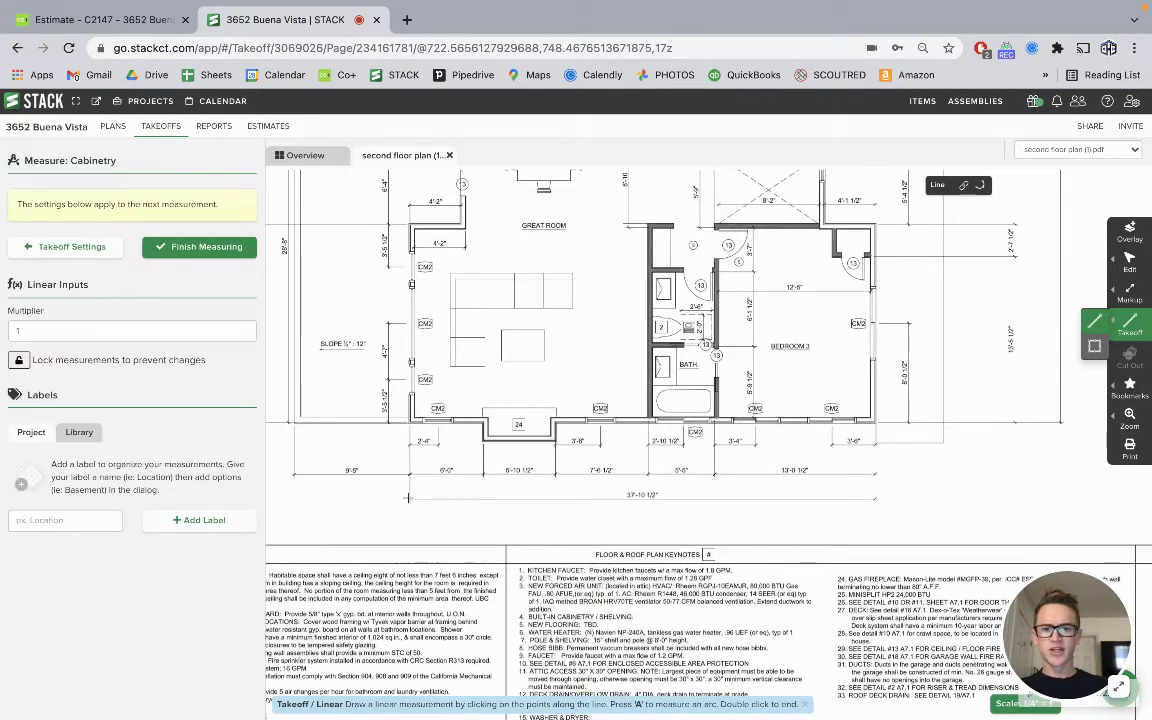
pyautogui.click(408, 497)
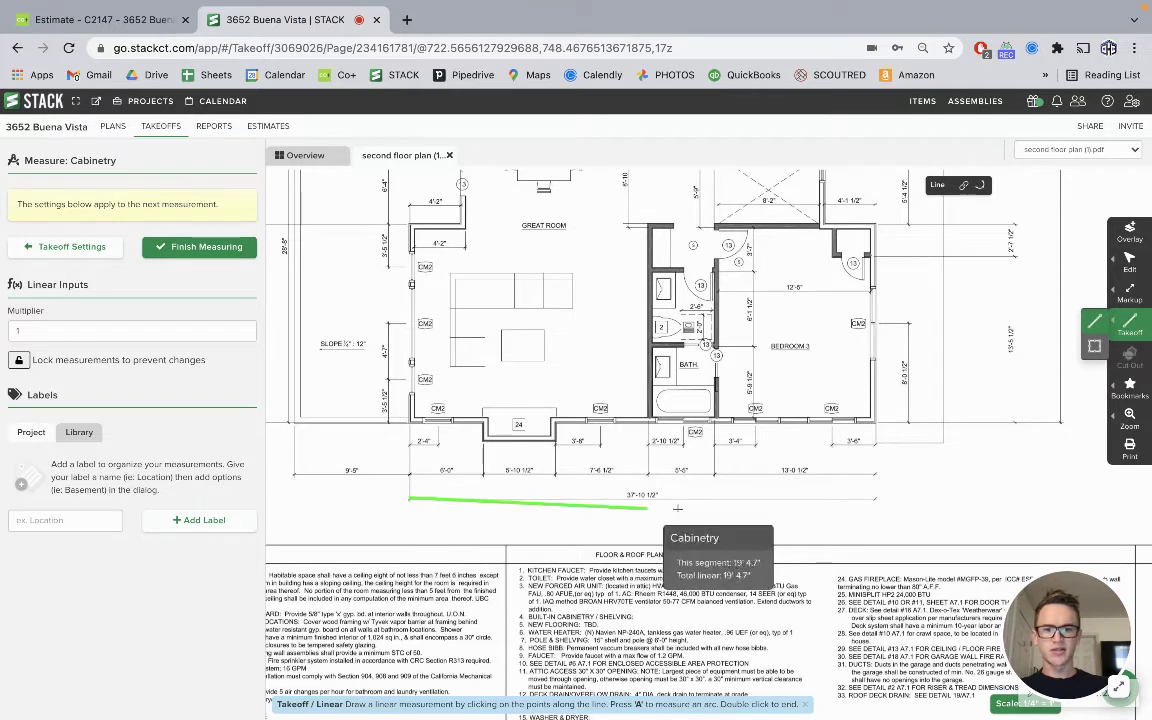
pyautogui.doubleClick(871, 498)
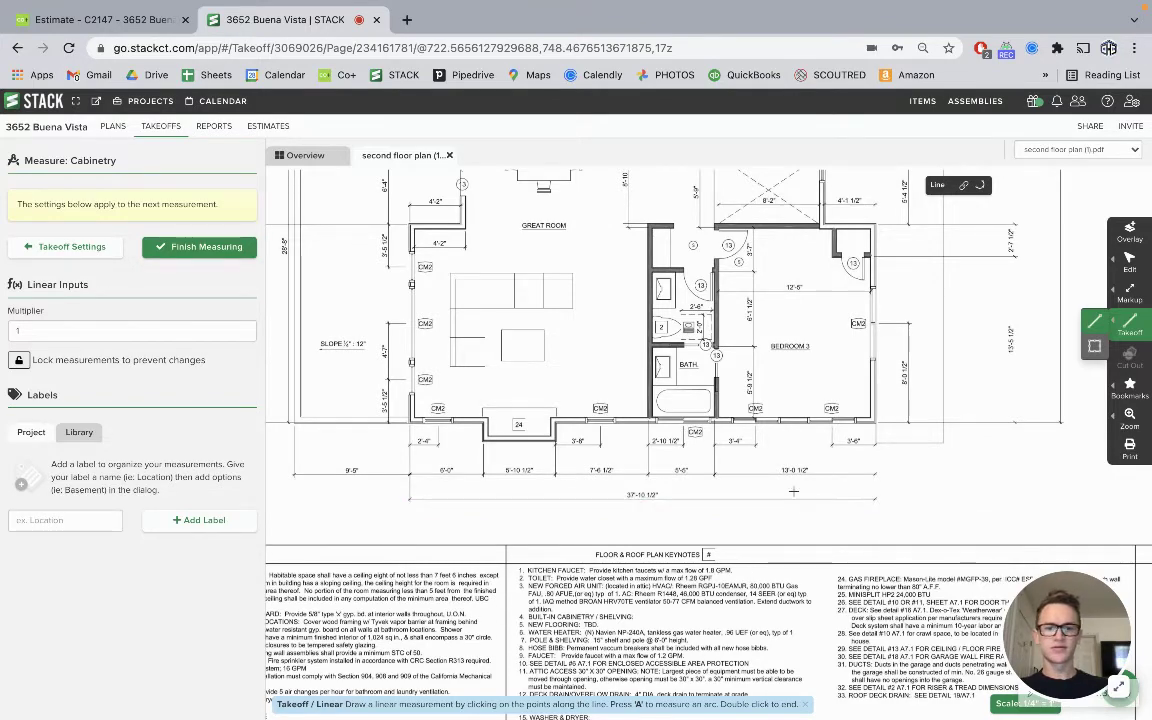
# Measure the kitchen's L-shaped counter front from the range side around the corner to the end of the sink wall, about 25 ft
pyautogui.scroll(5, 871, 498)
pyautogui.scroll(5, 596, 376)
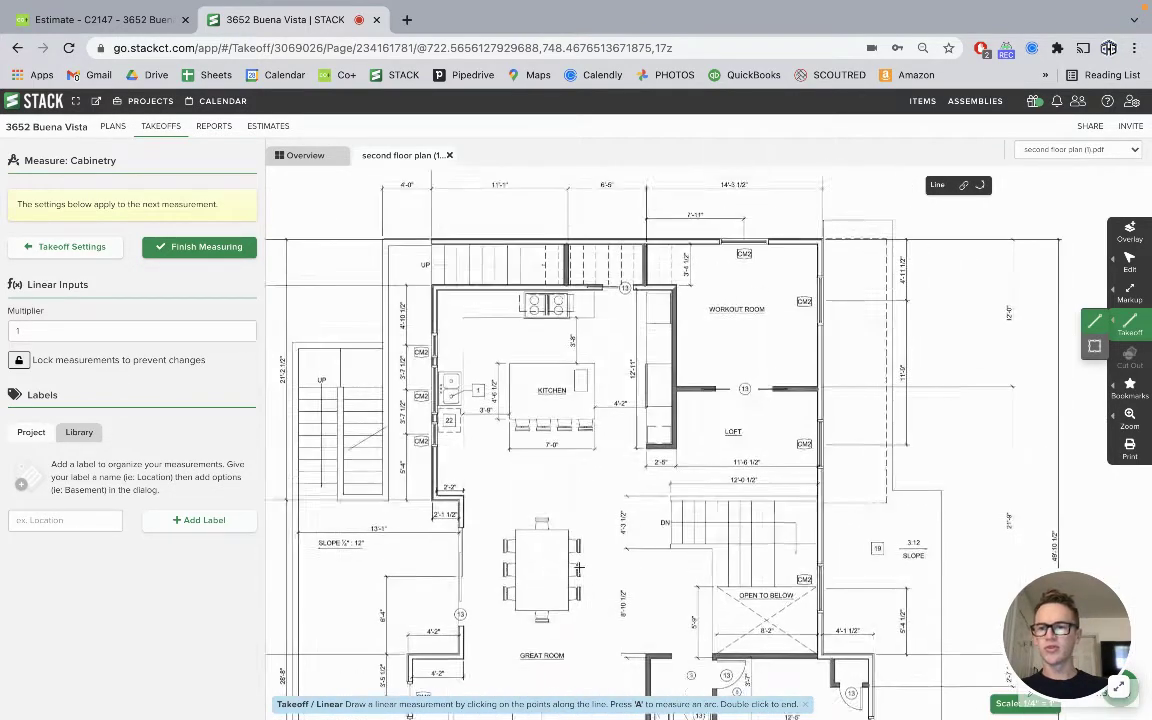
pyautogui.scroll(1, 634, 597)
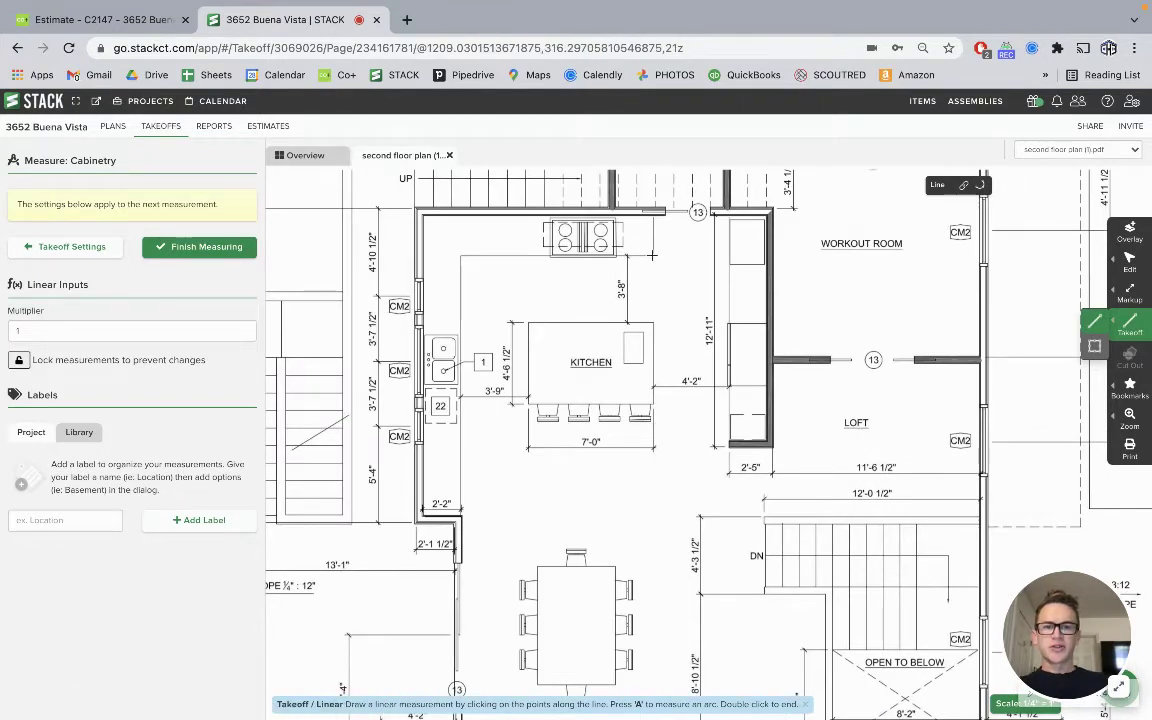
pyautogui.click(652, 256)
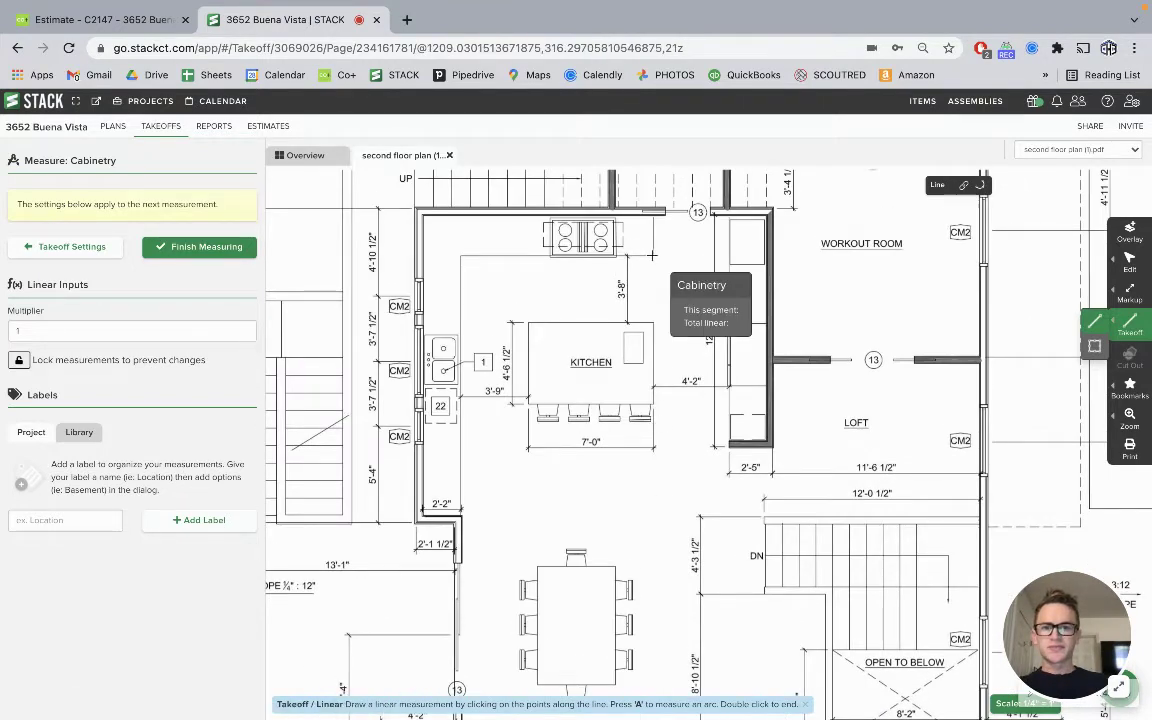
pyautogui.click(460, 260)
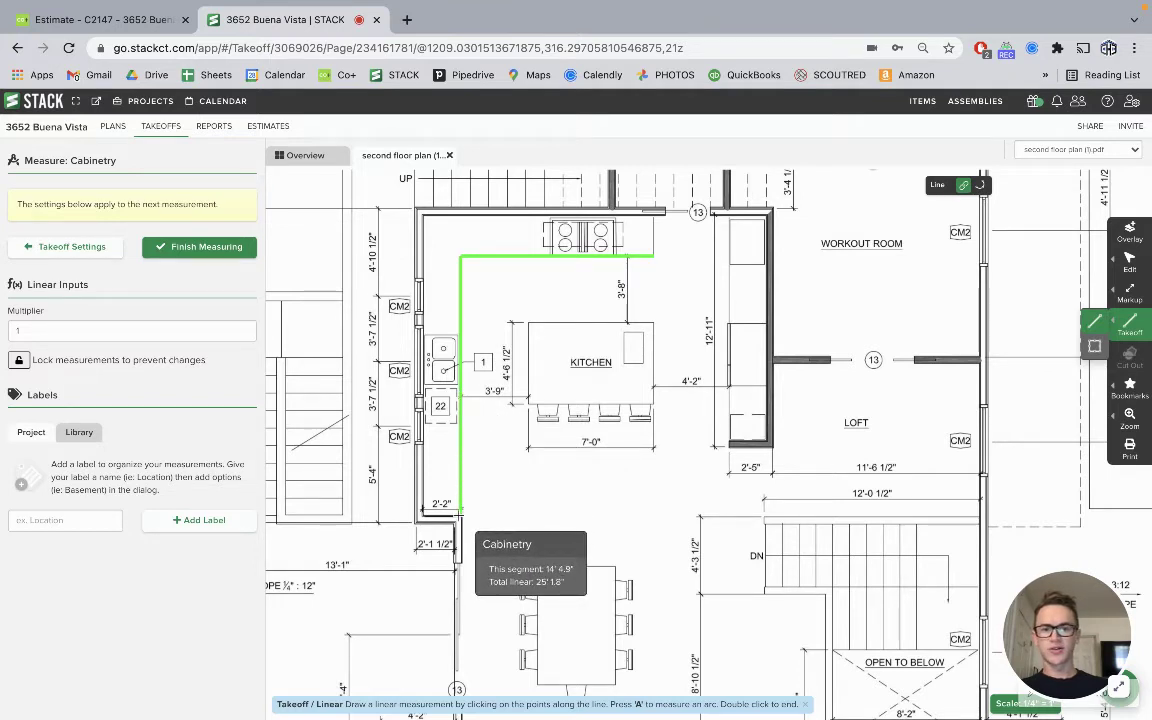
pyautogui.doubleClick(460, 514)
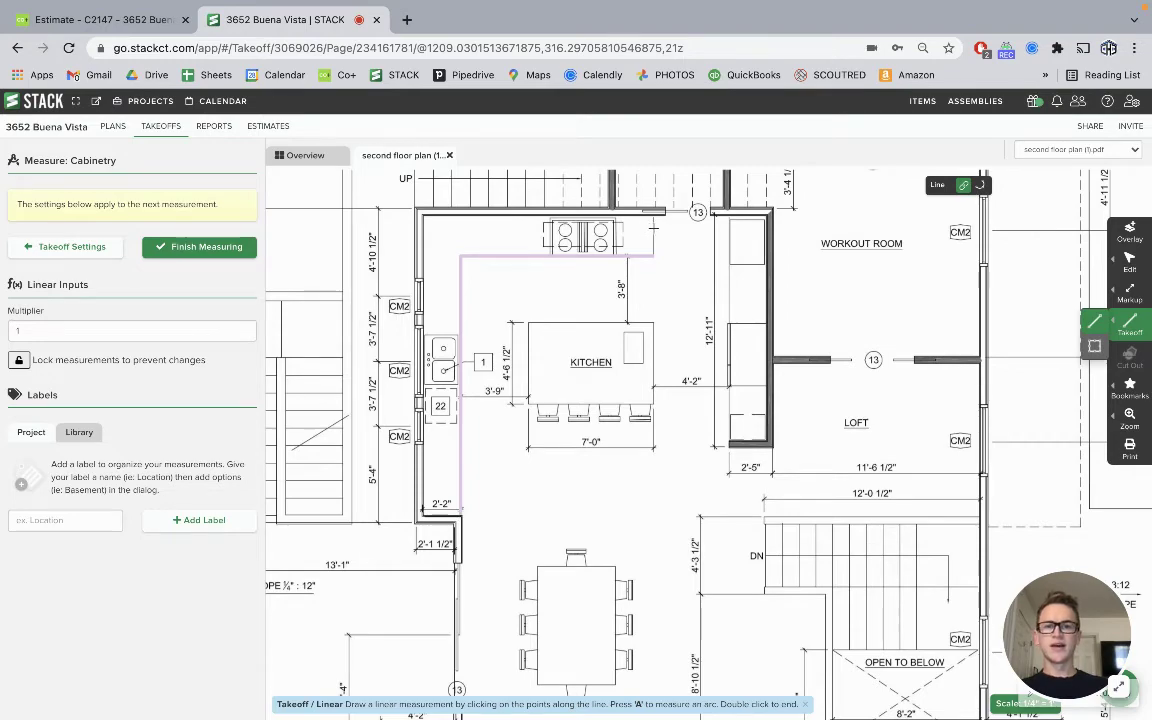
# Measure a second cabinet line behind the counter front, along the range wall and around the corner towards the sink, about 14 ft
pyautogui.moveTo(652, 228)
pyautogui.mouseDown()
pyautogui.moveTo(644, 358)
pyautogui.moveTo(742, 350)
pyautogui.moveTo(835, 288)
pyautogui.moveTo(842, 248)
pyautogui.mouseUp()
pyautogui.scroll(-5, 693, 458)
pyautogui.hscroll(2, 693, 458)
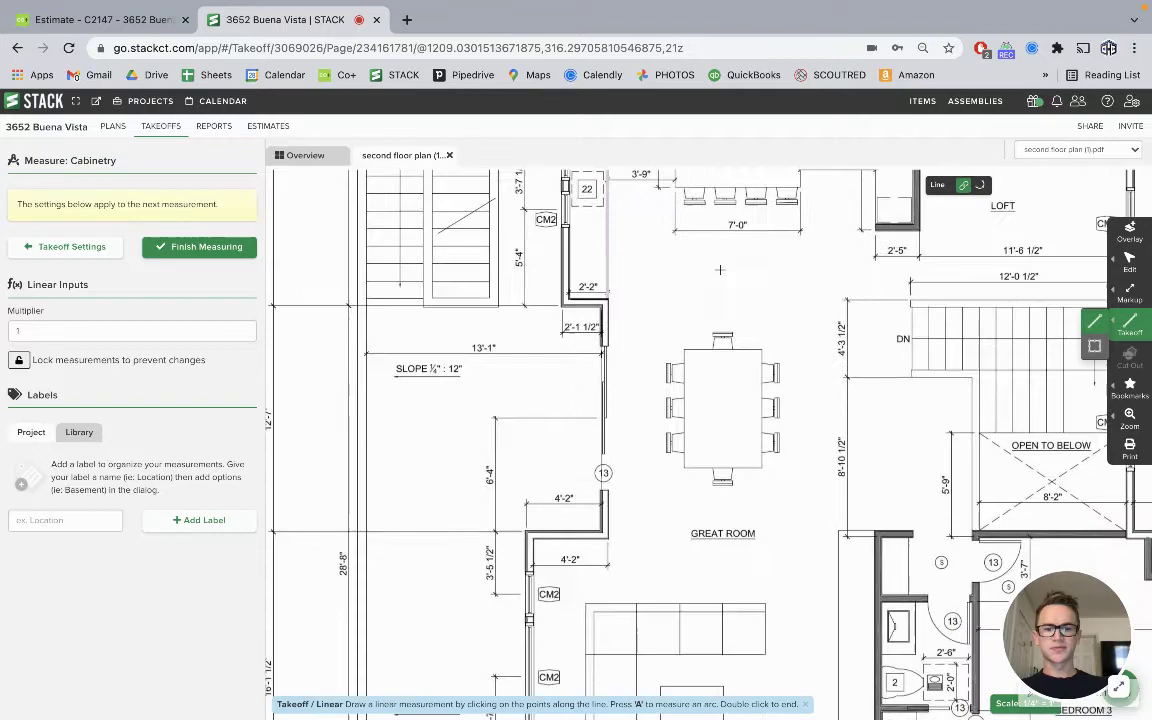
pyautogui.scroll(5, 667, 299)
pyautogui.hscroll(1, 667, 299)
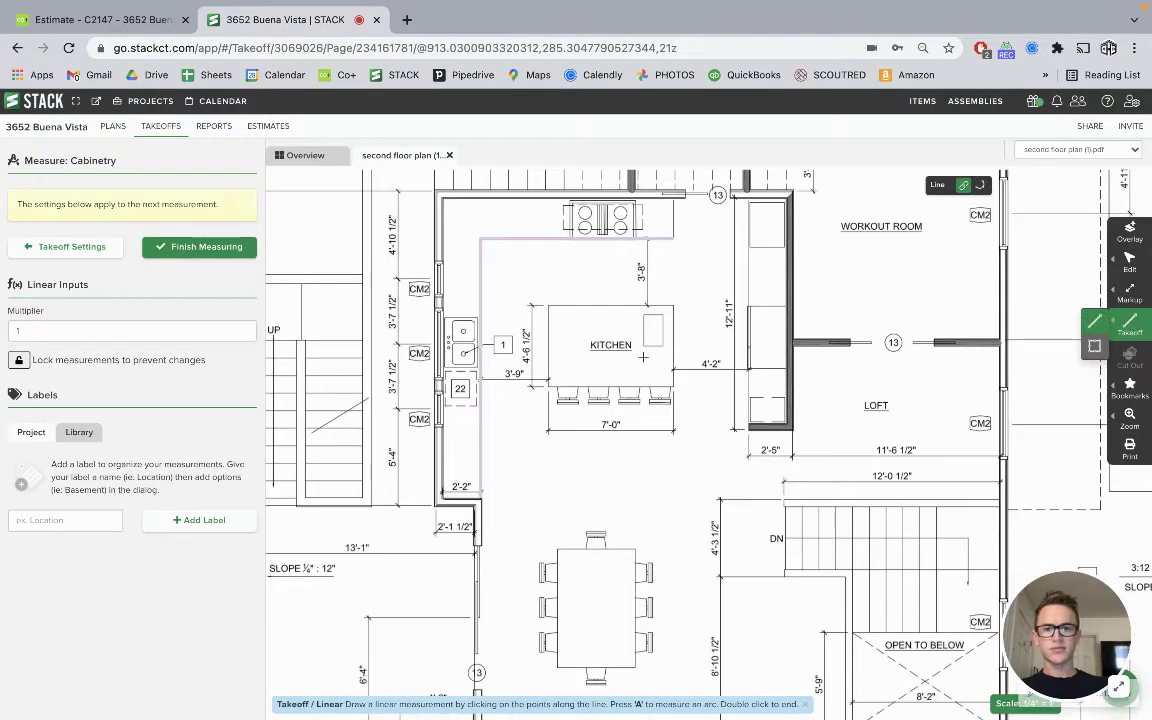
pyautogui.scroll(1, 667, 299)
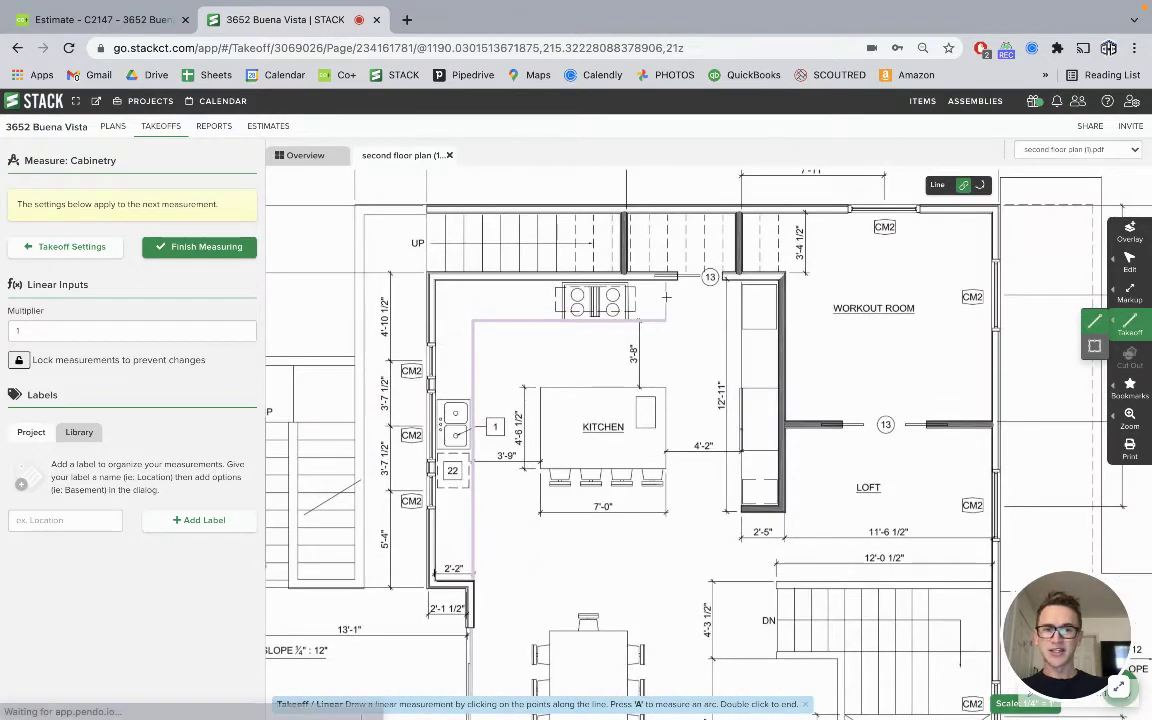
pyautogui.click(666, 297)
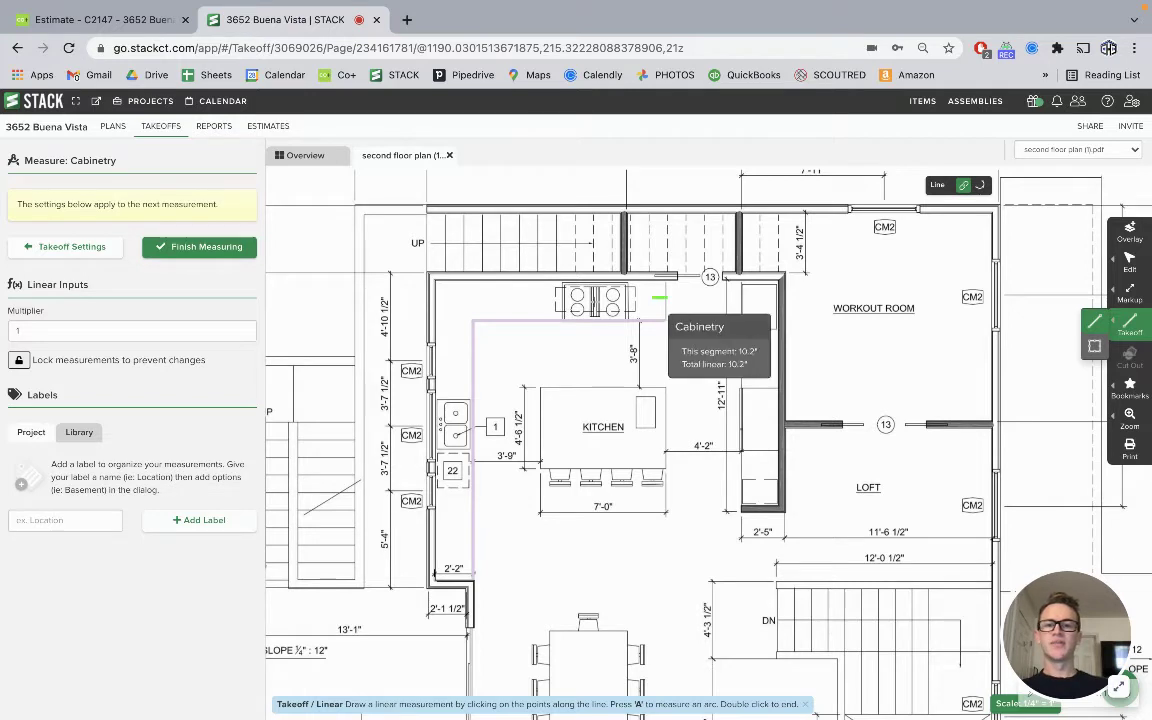
pyautogui.click(457, 298)
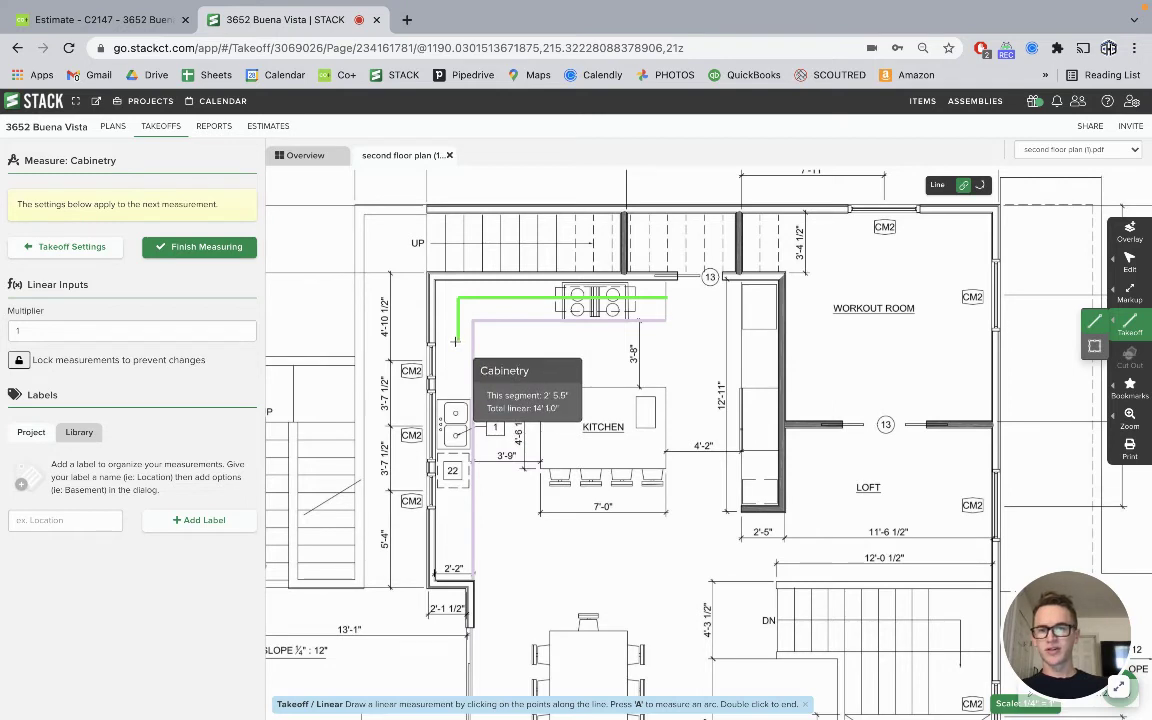
pyautogui.press('Escape')
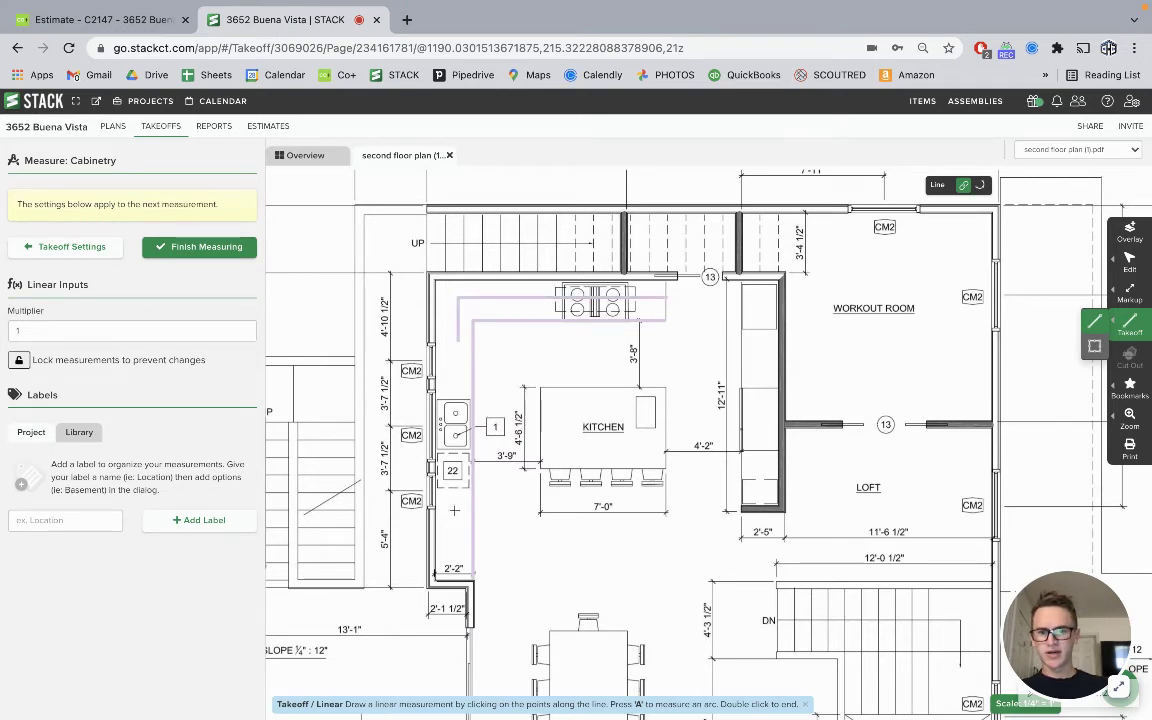
# Measure the short second cabinet run below the box marked 22 on the sink wall, and the island's length, about 7 ft
pyautogui.click(454, 510)
pyautogui.doubleClick(455, 578)
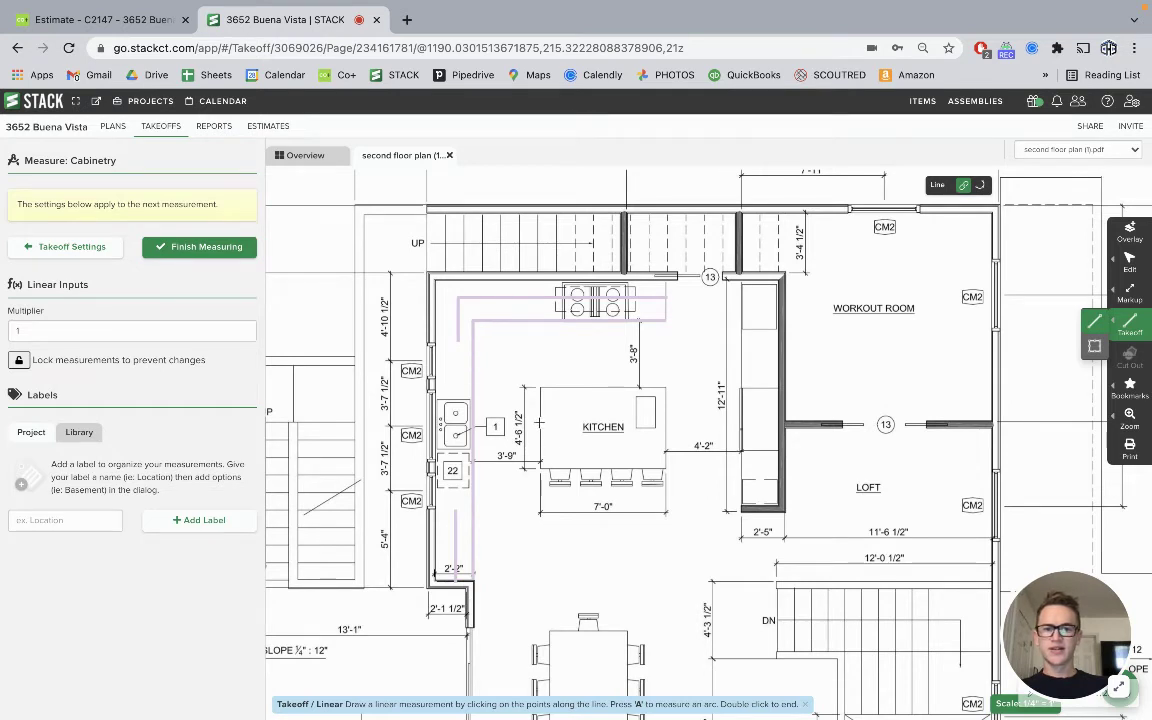
pyautogui.click(538, 423)
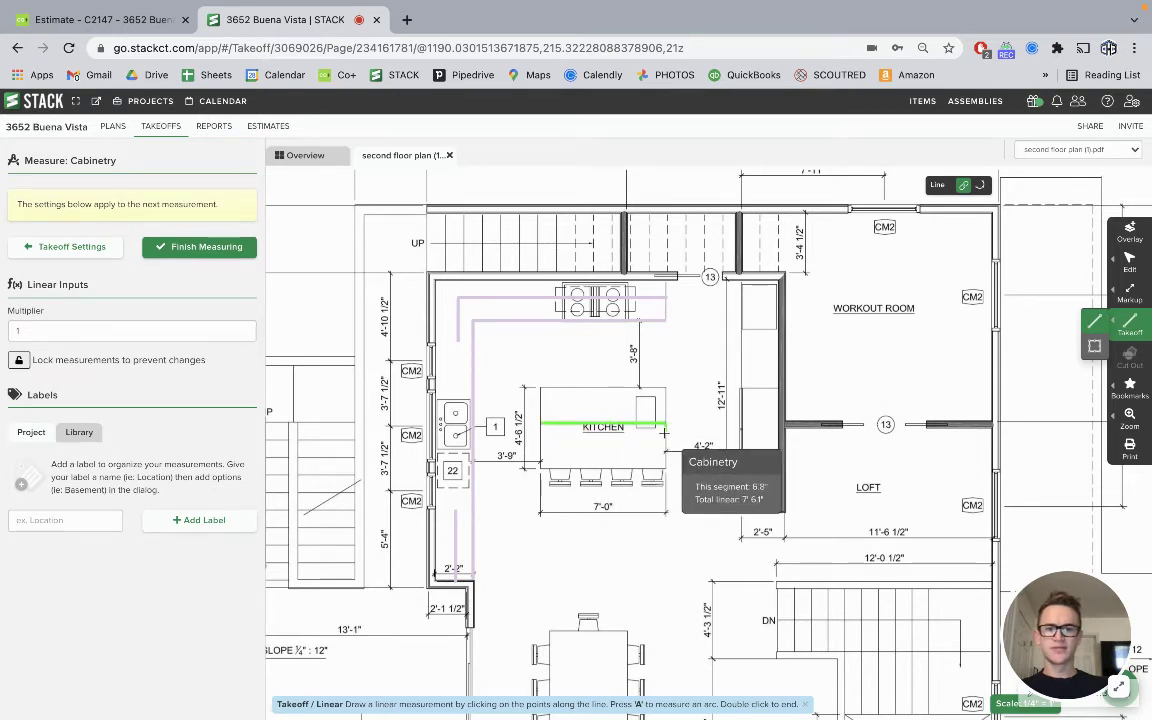
pyautogui.doubleClick(665, 432)
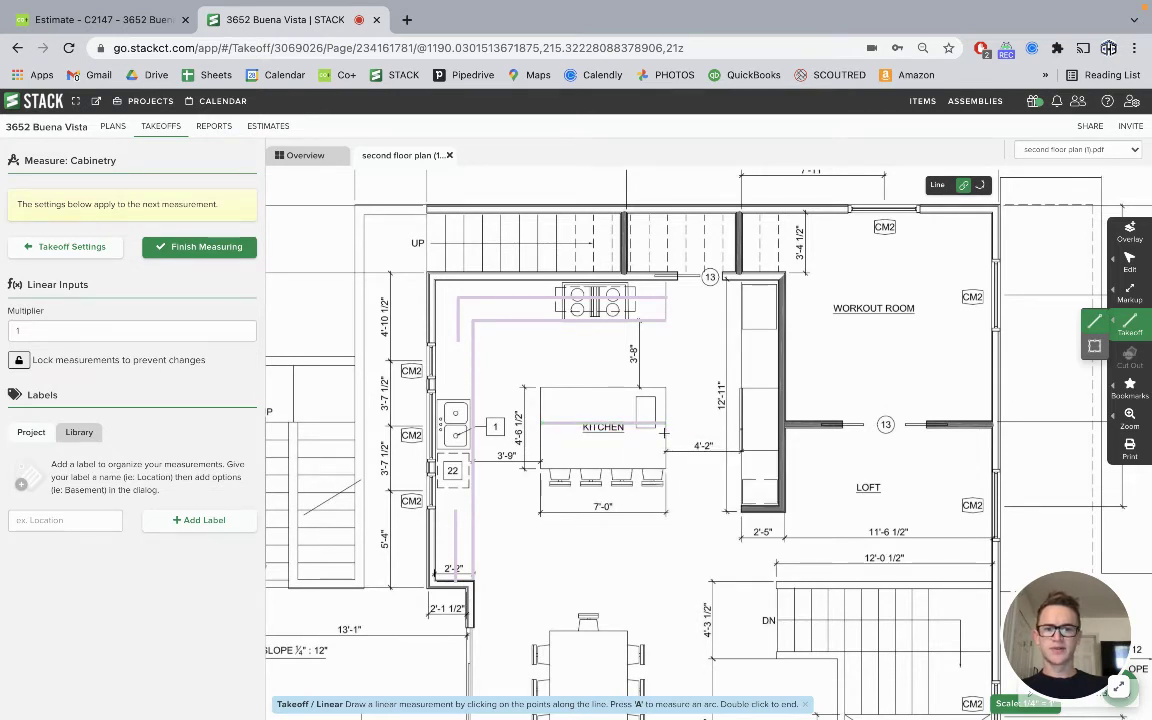
# Measure the front edges of the two cabinet sections opposite the sink wall, about 5 ft 9 in and 3 ft 4 in
pyautogui.click(744, 284)
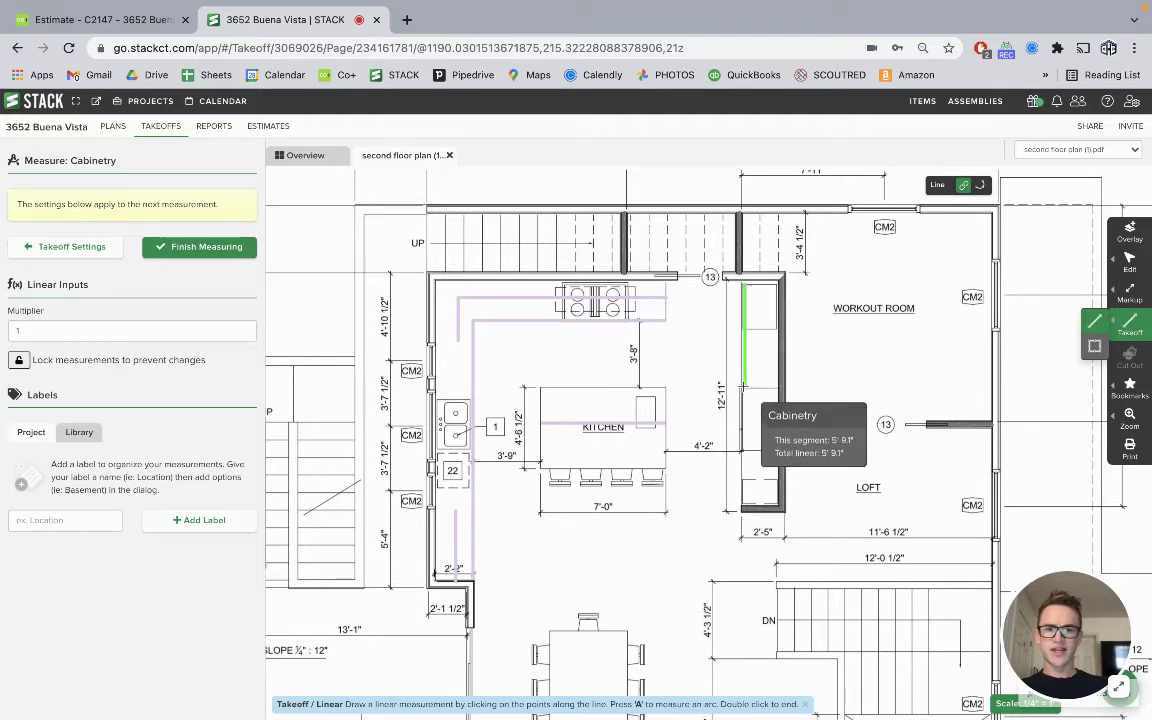
pyautogui.doubleClick(744, 388)
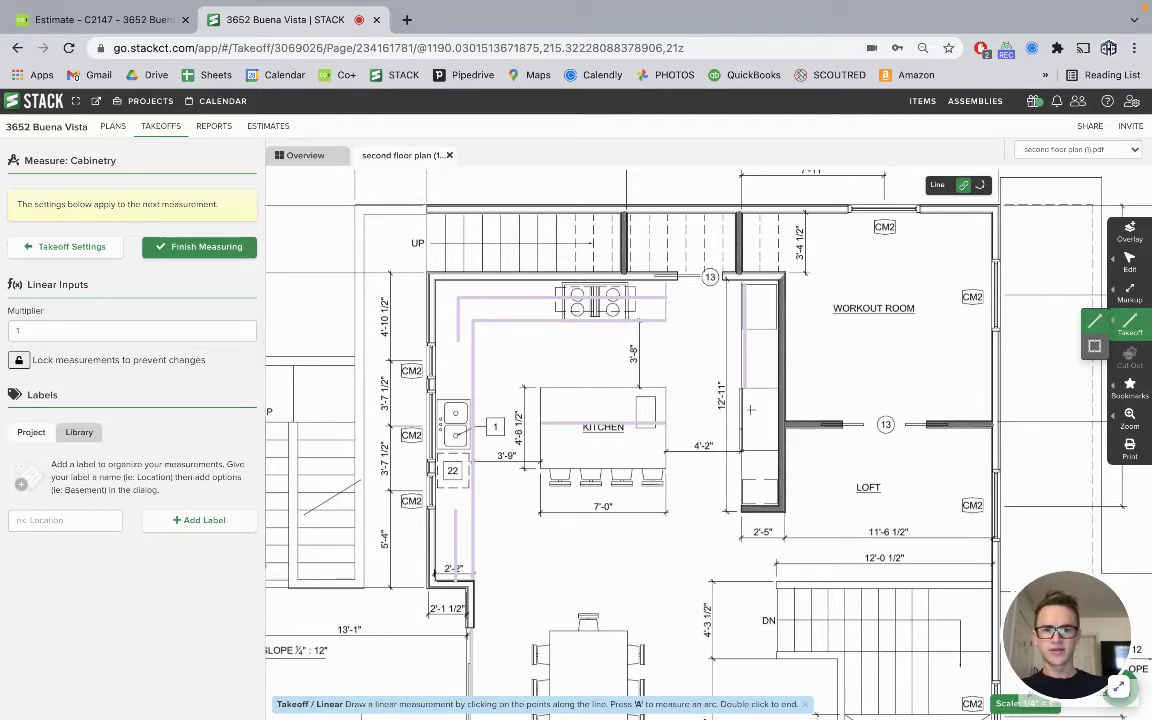
pyautogui.click(742, 449)
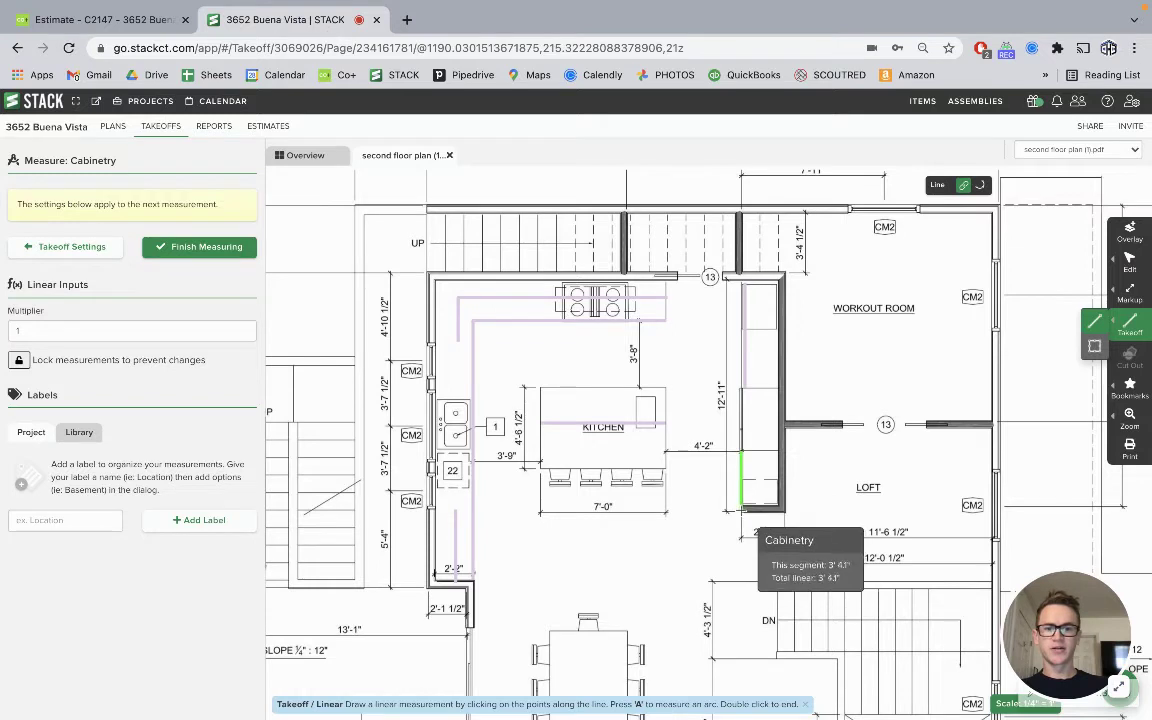
pyautogui.doubleClick(740, 508)
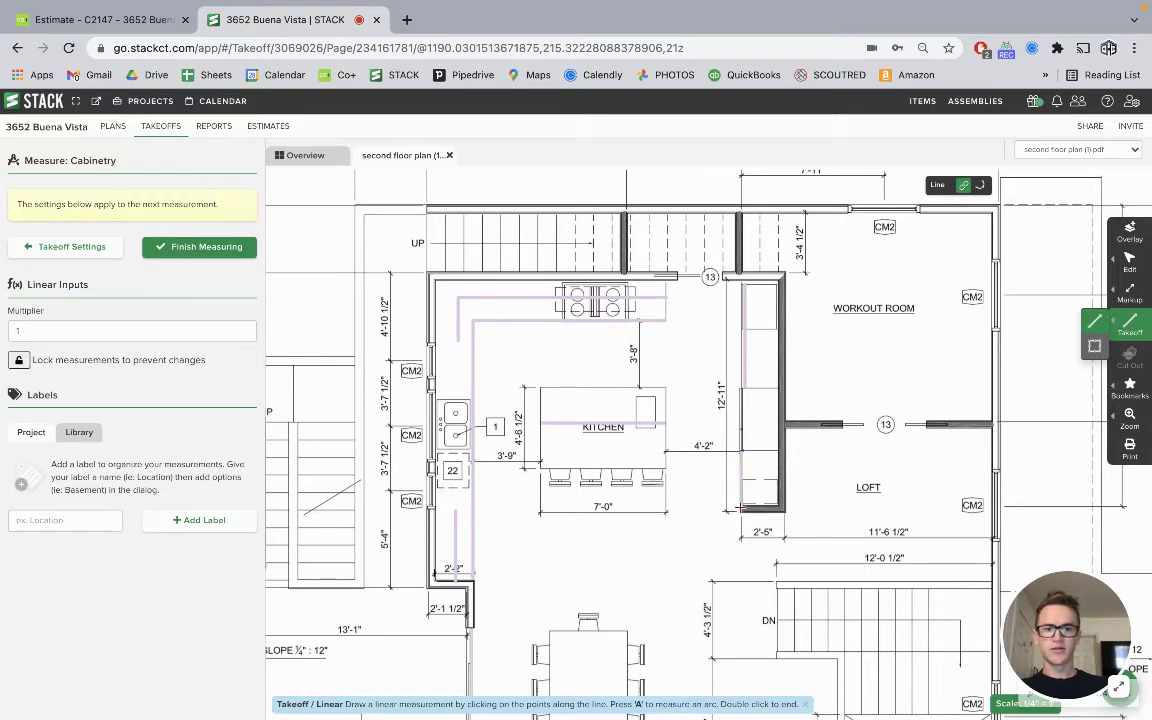
# Measure a second line inside both cabinet sections opposite the sink wall, the lower one about 3 ft, and finish measuring
pyautogui.click(760, 283)
pyautogui.doubleClick(760, 388)
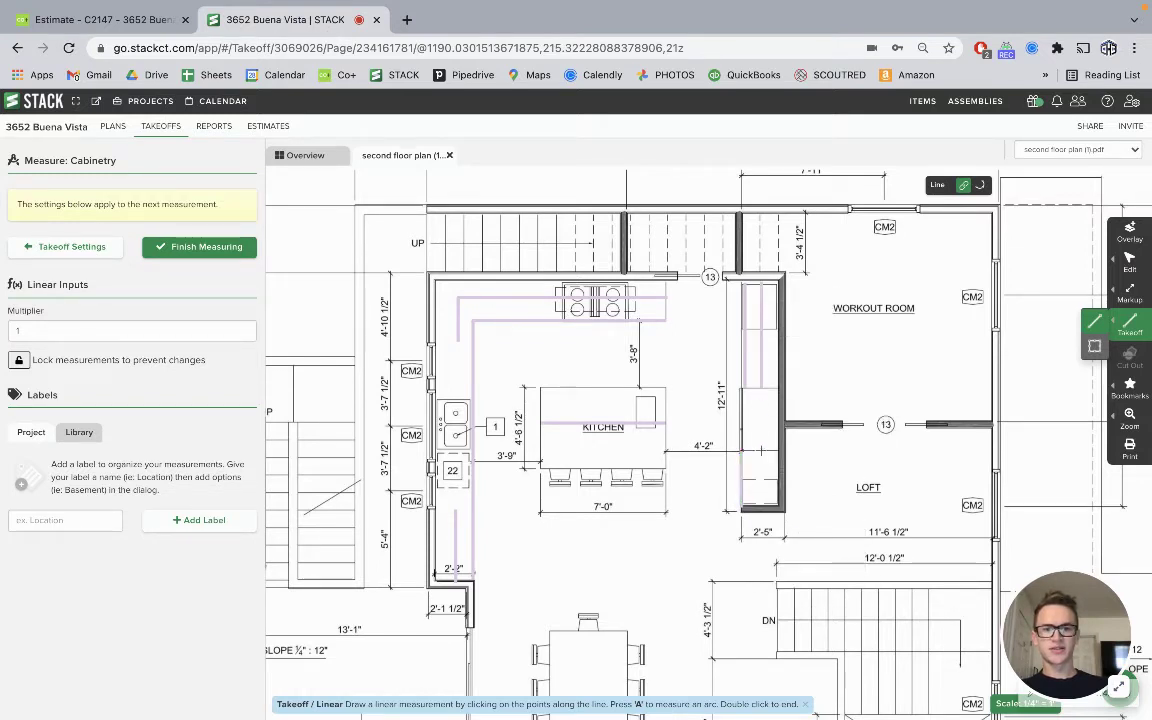
pyautogui.click(760, 449)
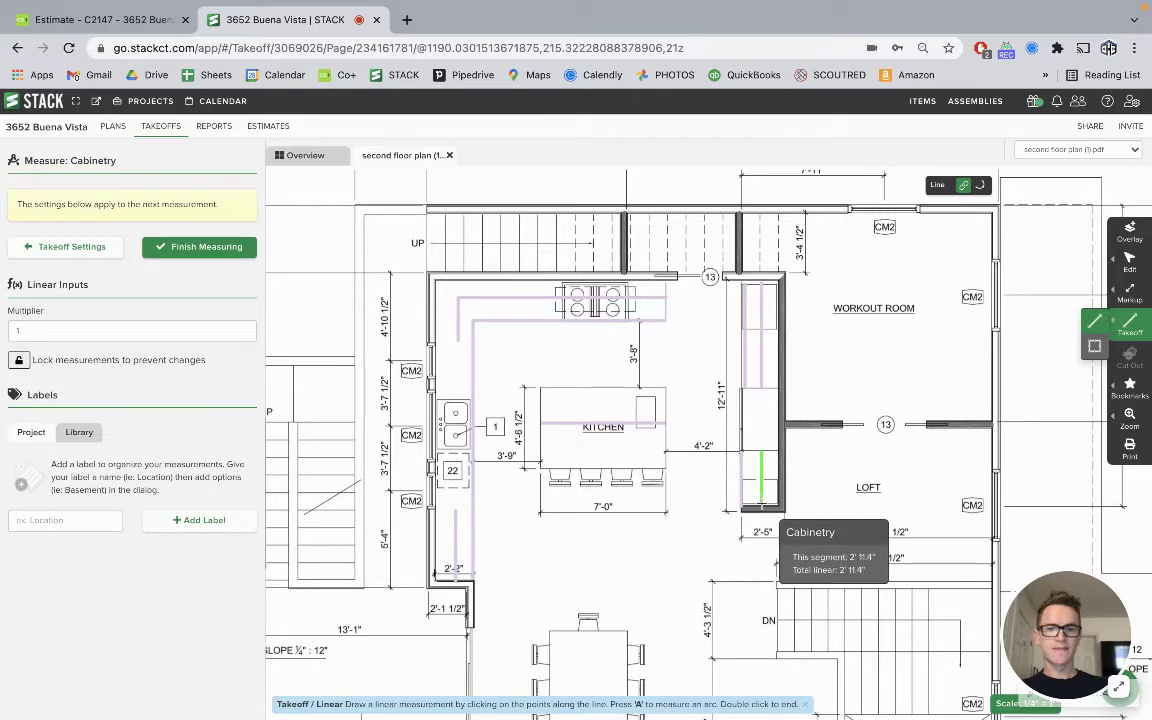
pyautogui.doubleClick(761, 500)
pyautogui.click(199, 246)
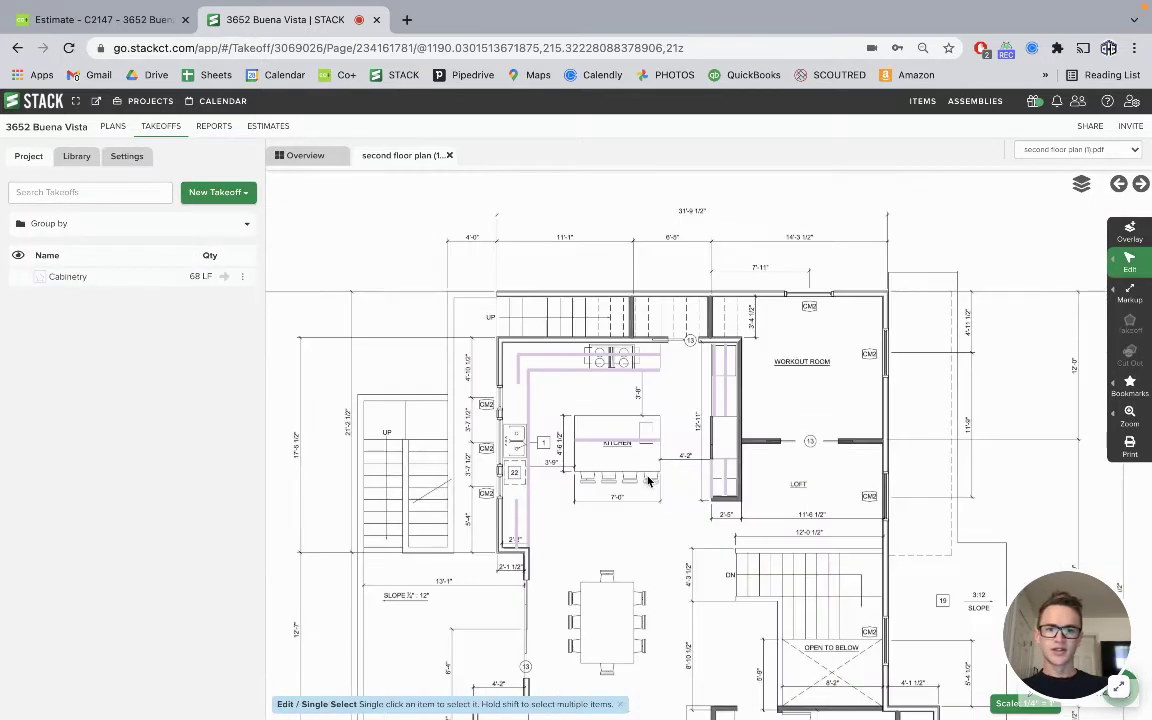
# Resume the Cabinetry takeoff and measure the vanity above the toilet in the bathroom beside Bedroom 3, about 2 ft 10 in
pyautogui.scroll(-2, 652, 440)
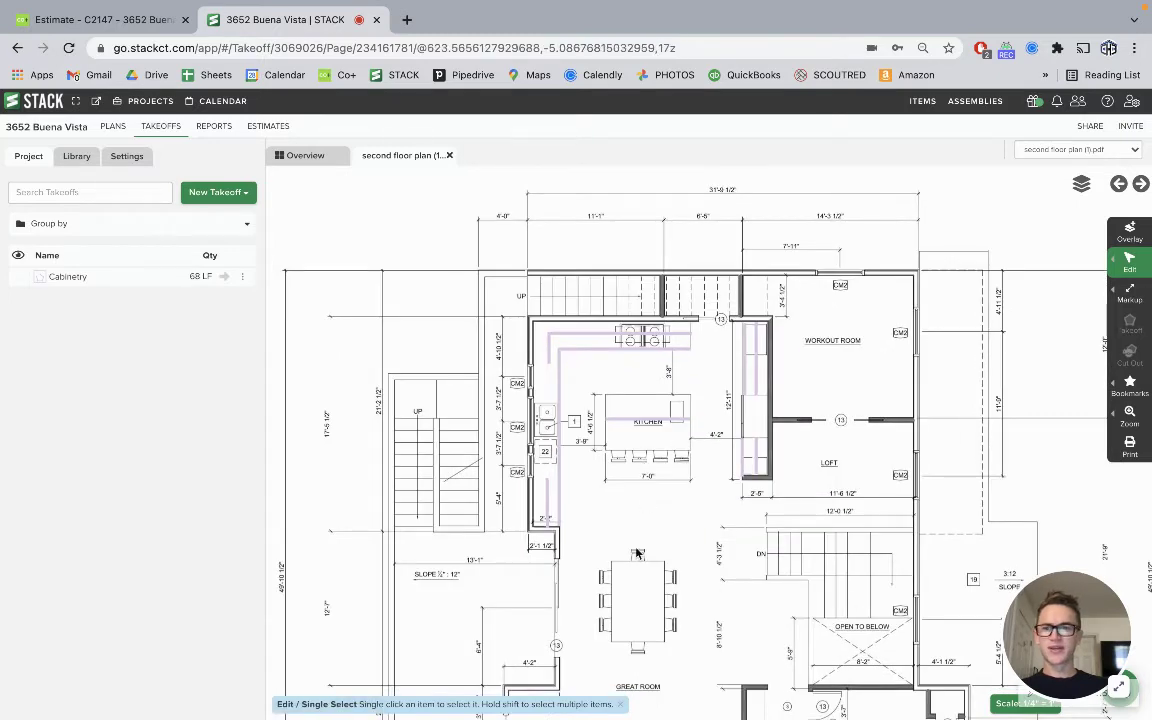
pyautogui.moveTo(664, 504); pyautogui.dragTo(653, 339)
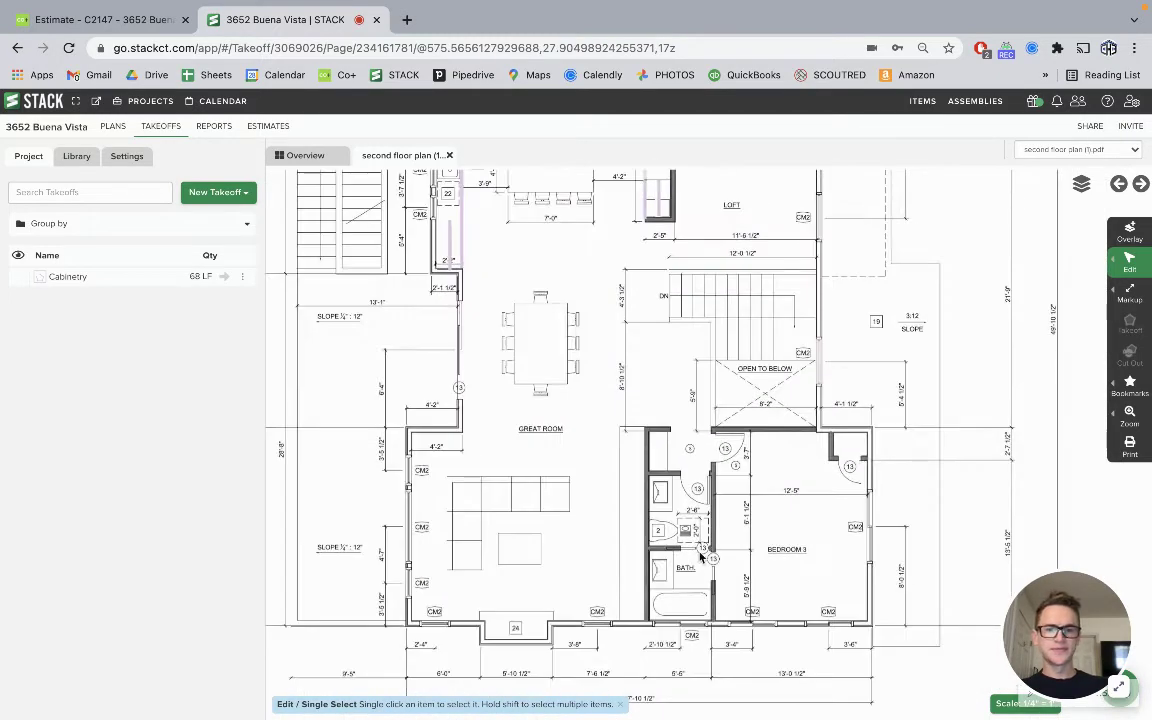
pyautogui.moveTo(700, 557); pyautogui.dragTo(682, 519)
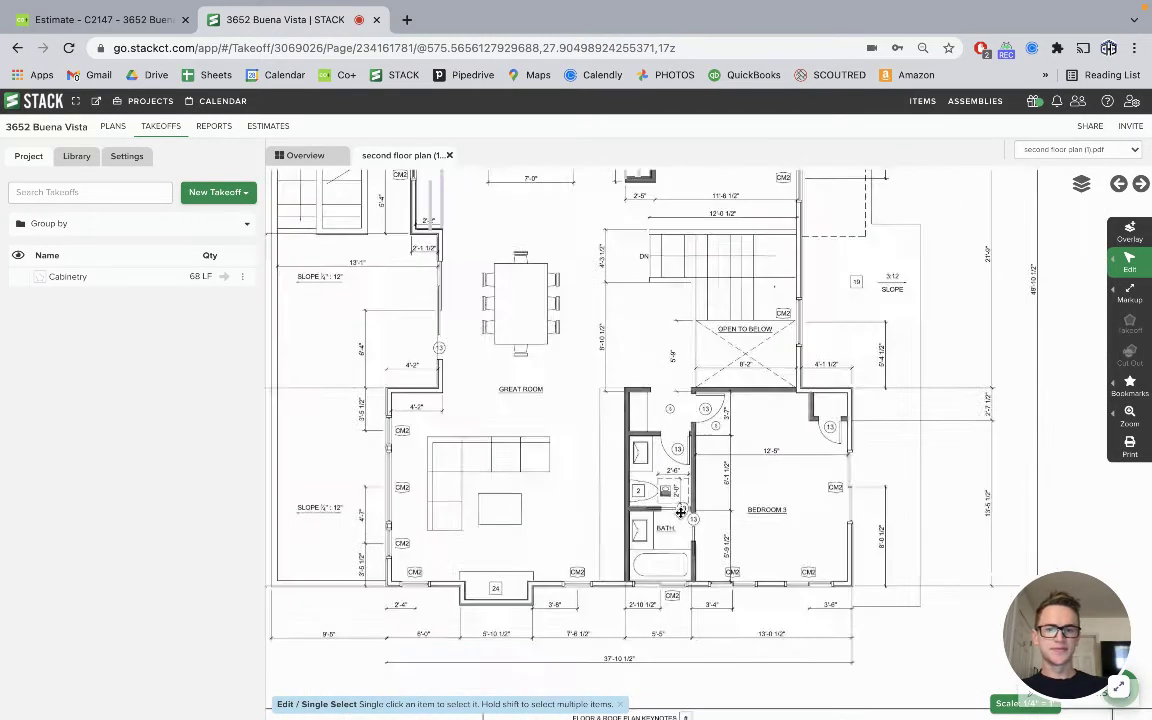
pyautogui.click(223, 277)
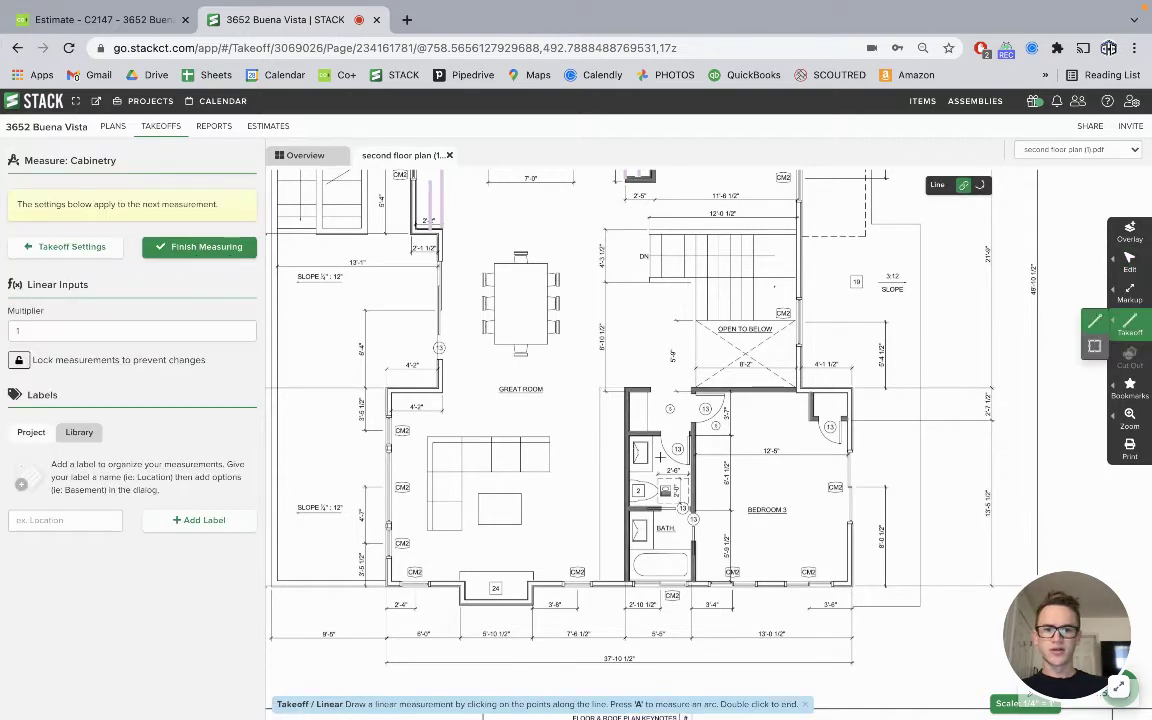
pyautogui.scroll(3, 661, 456)
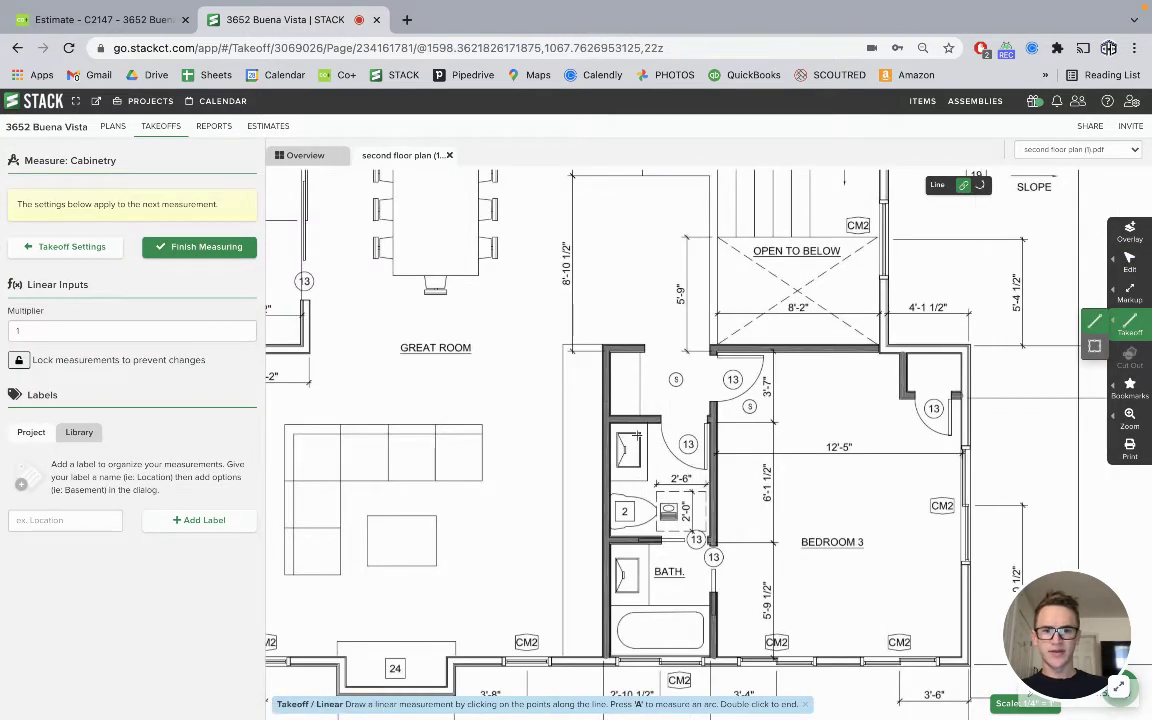
pyautogui.scroll(3, 670, 585)
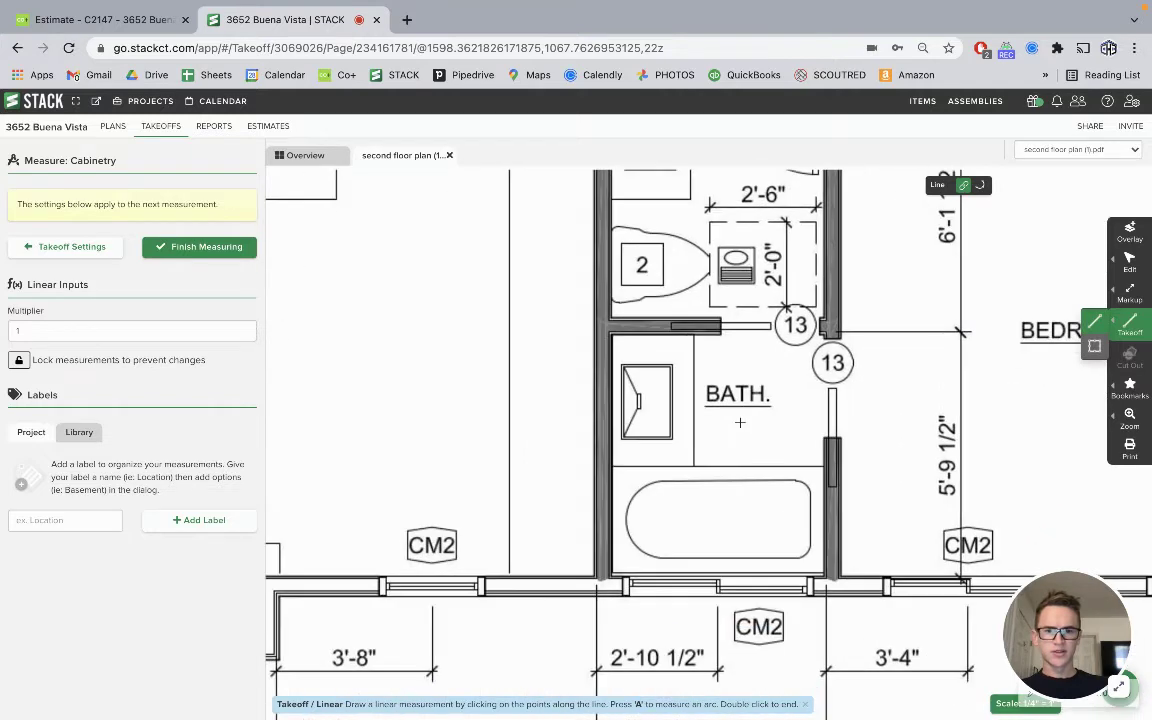
pyautogui.scroll(-5, 740, 422)
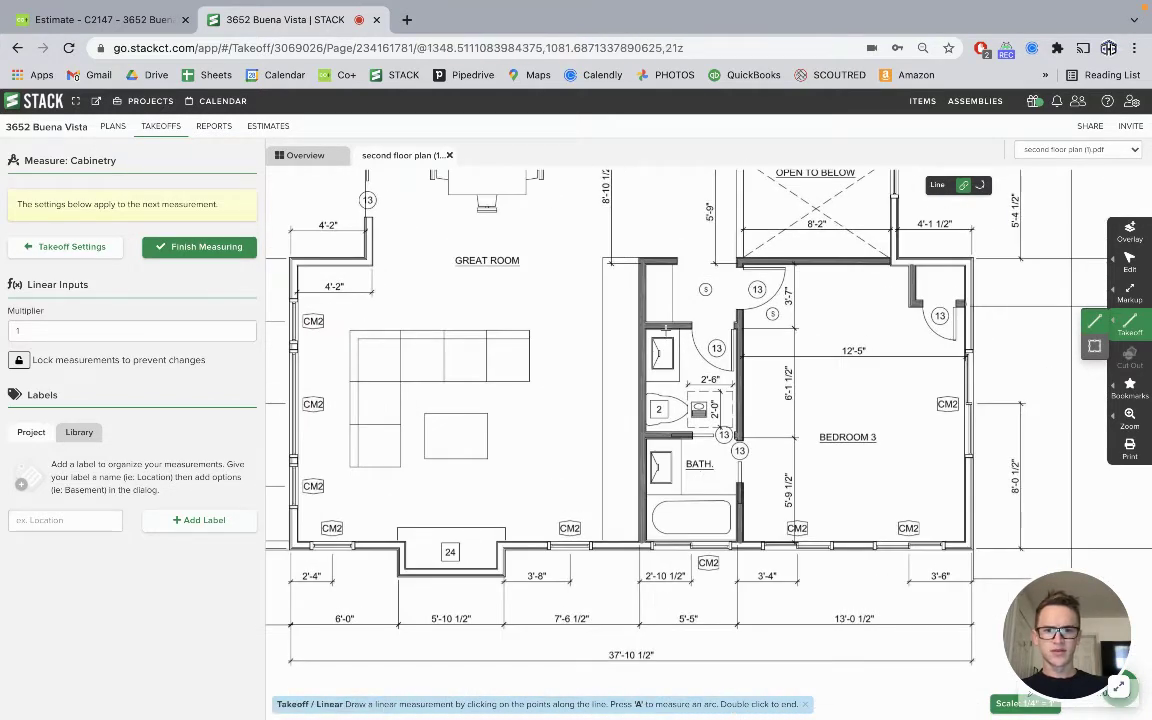
pyautogui.click(666, 330)
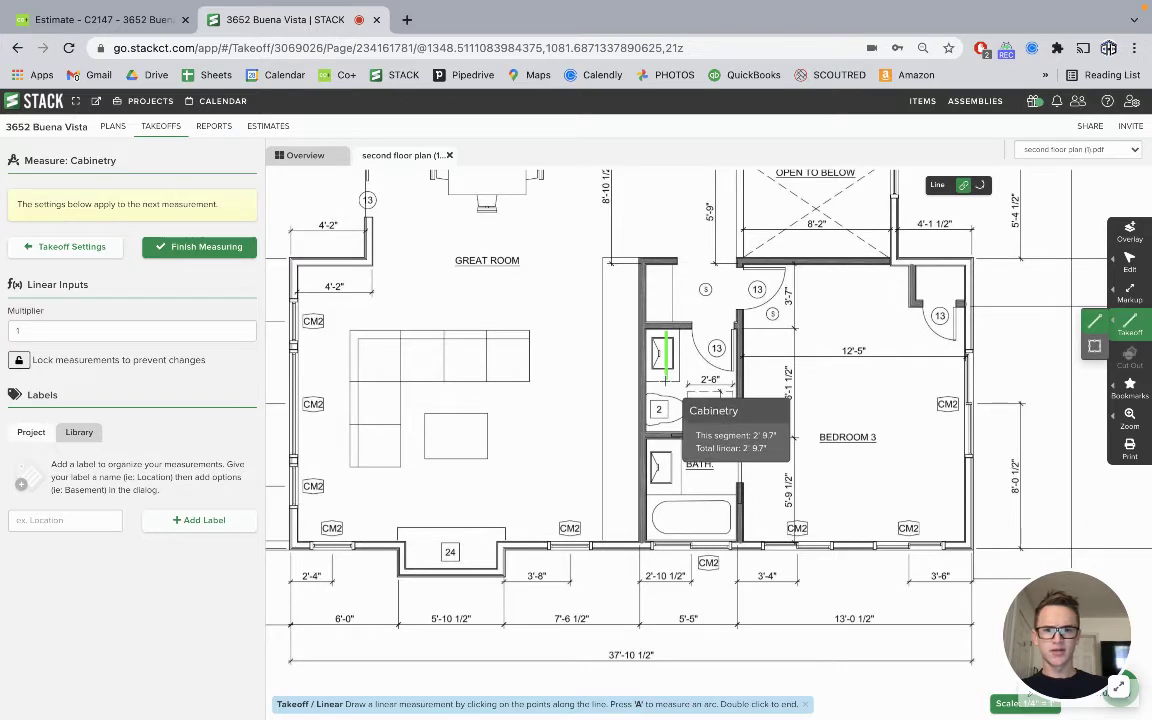
pyautogui.press('Escape')
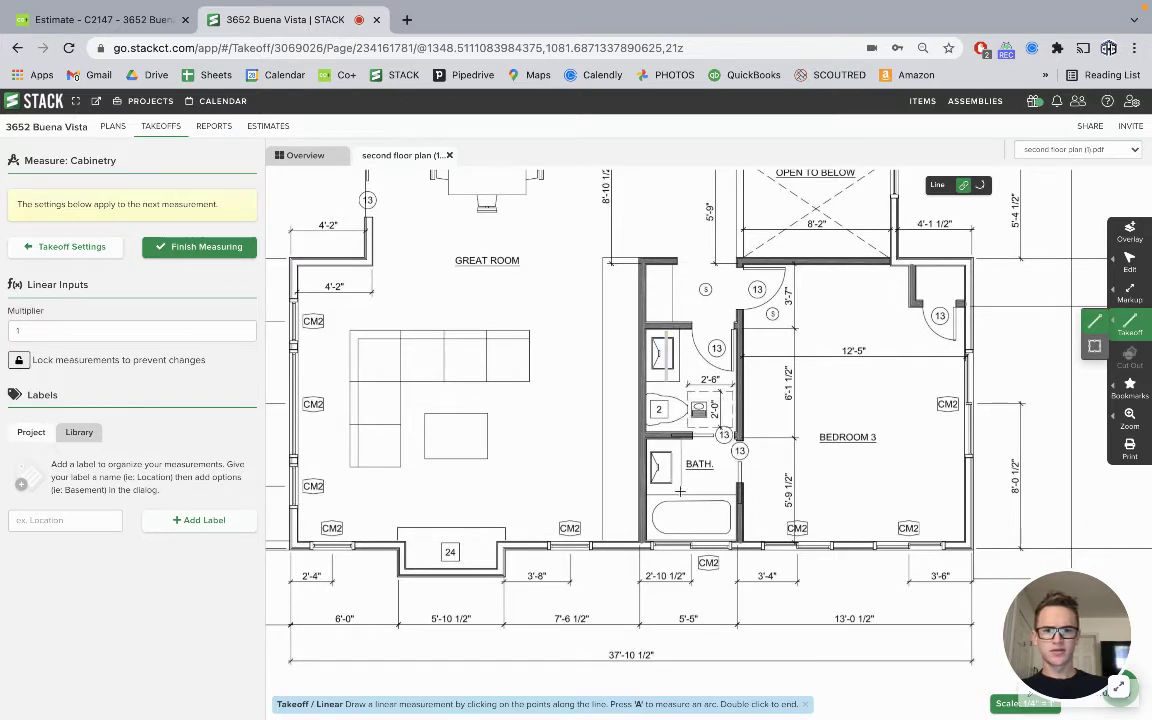
# Measure the second vanity, in the bath compartment next to the tub, about 3 ft, and finish measuring
pyautogui.click(663, 441)
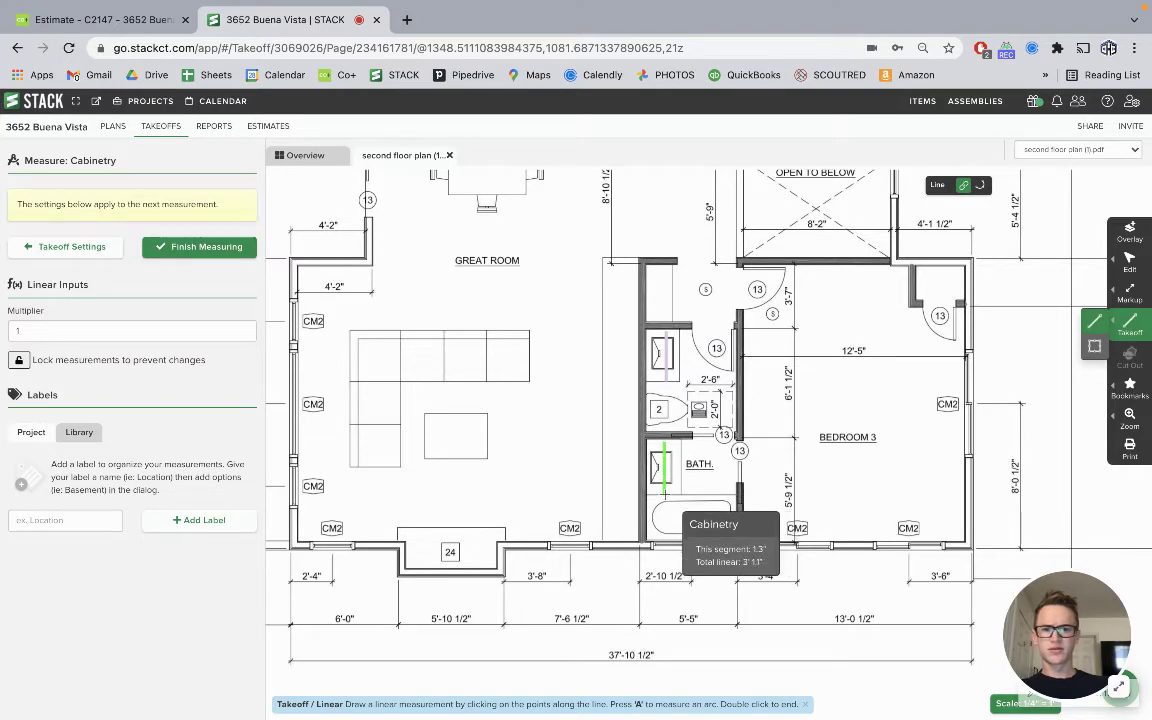
pyautogui.doubleClick(663, 495)
pyautogui.scroll(5, 663, 495)
pyautogui.hscroll(-3, 663, 495)
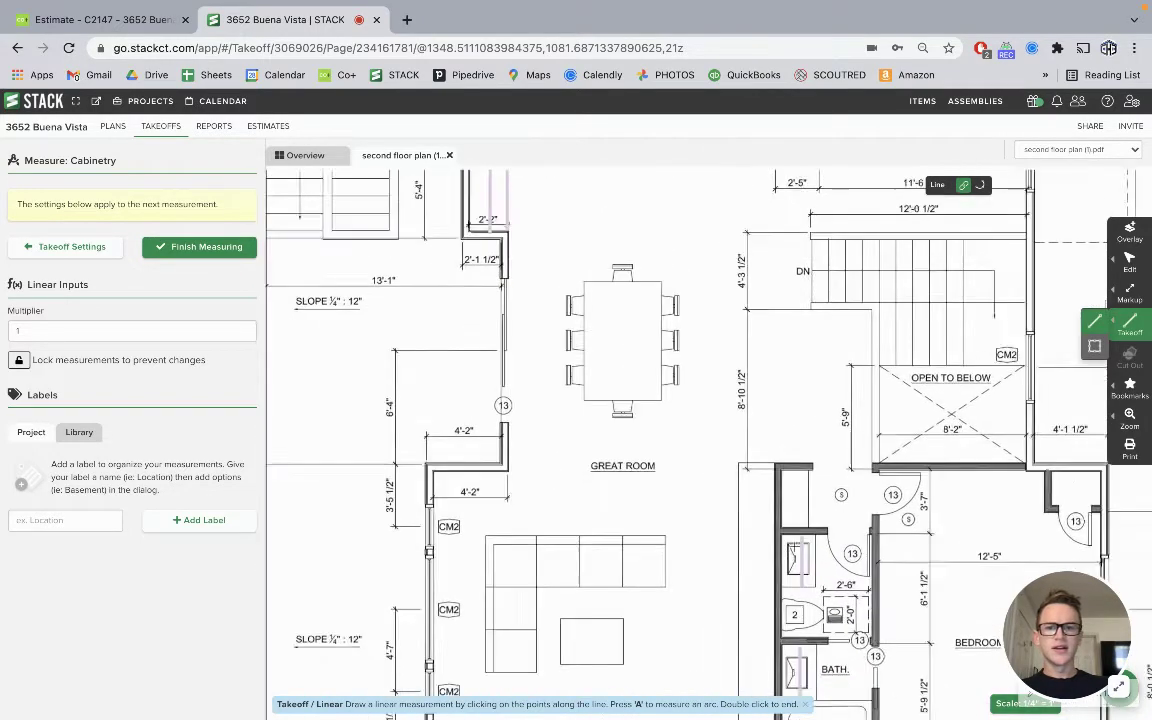
pyautogui.scroll(-3, 655, 700)
pyautogui.scroll(5, 655, 700)
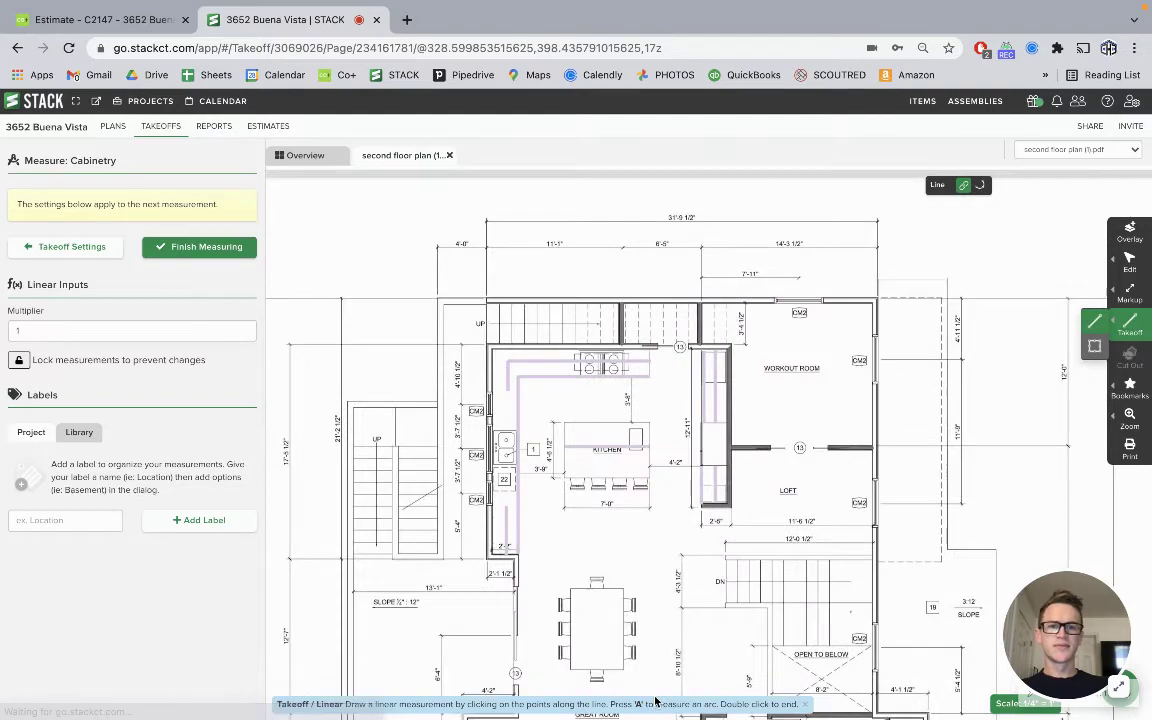
pyautogui.scroll(-5, 655, 703)
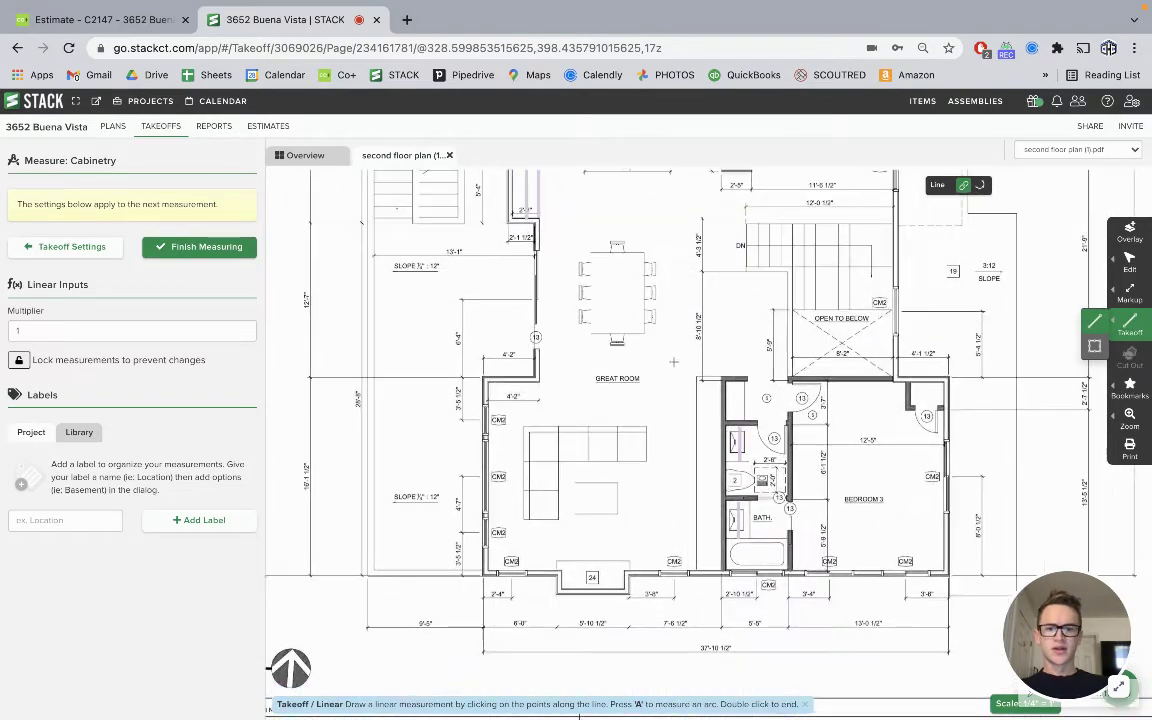
pyautogui.scroll(5, 673, 362)
pyautogui.click(185, 246)
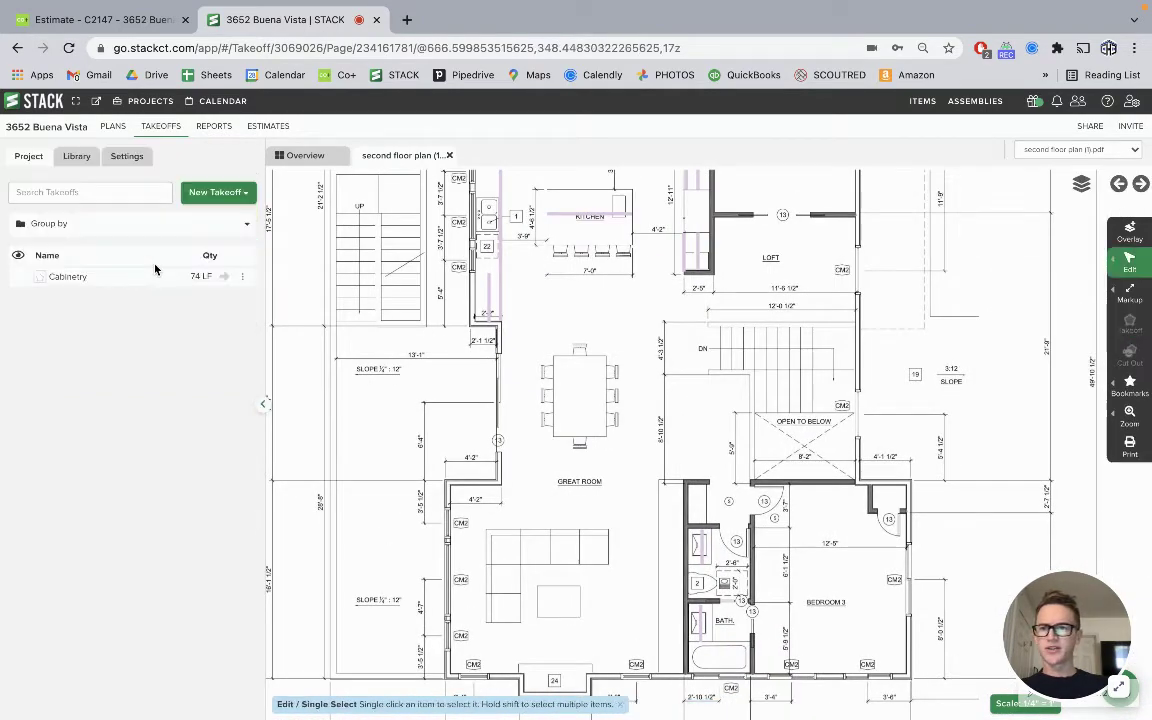
# Switch to the CoConstruct estimate and set the Custom Cabinetry quantity to 74 l.f
pyautogui.click(95, 20)
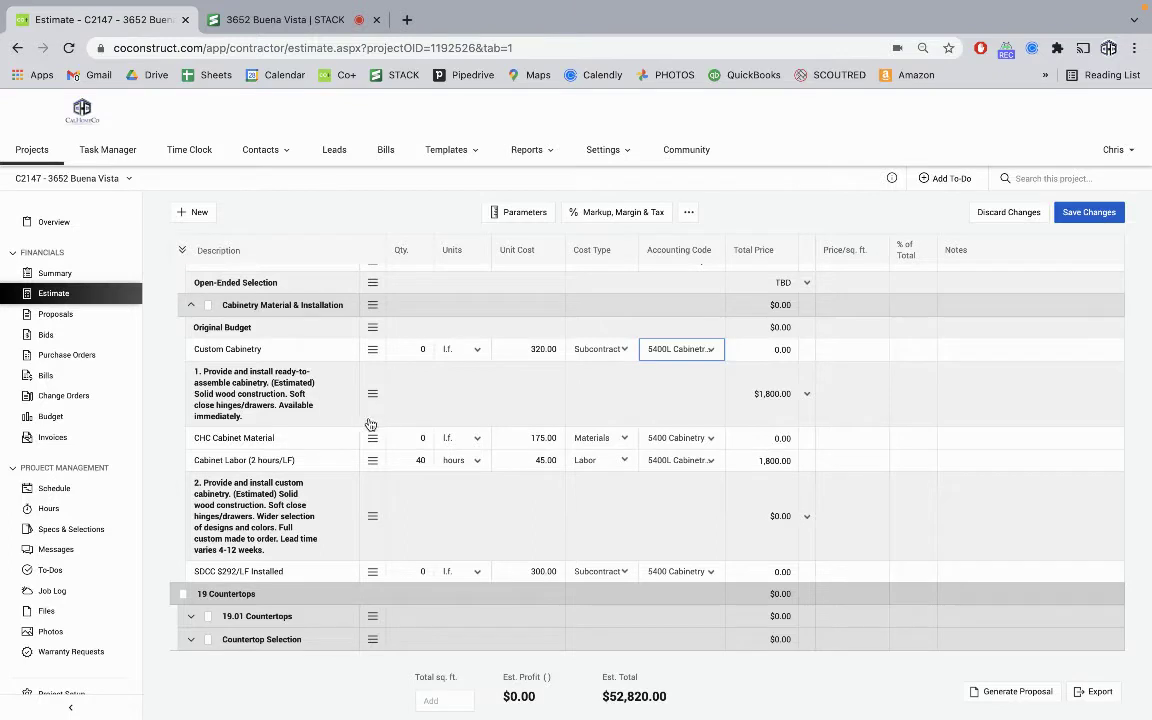
pyautogui.click(420, 352)
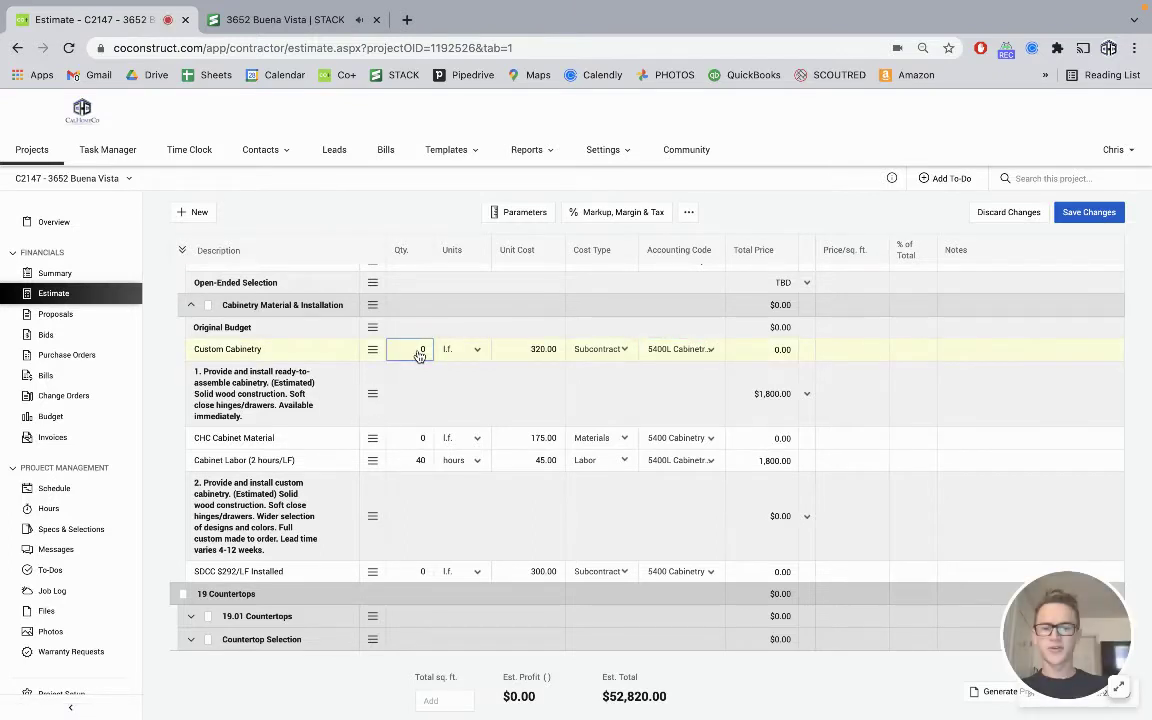
pyautogui.write('74')
pyautogui.press('Tab')
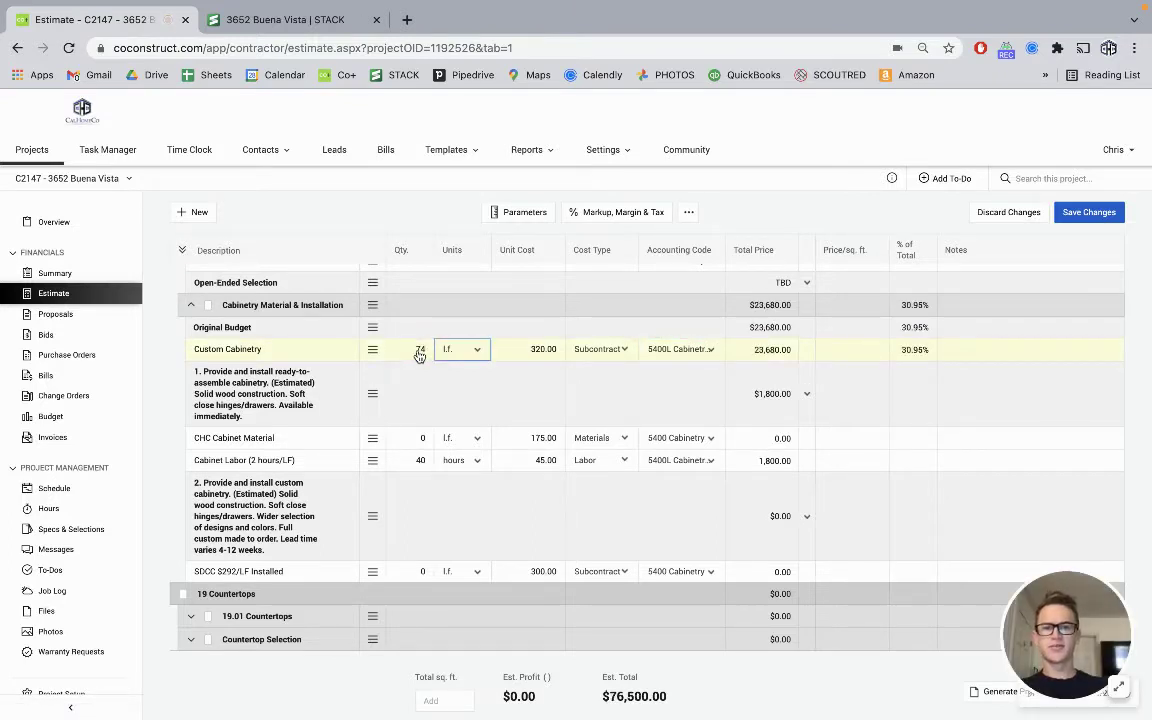
pyautogui.click(532, 350)
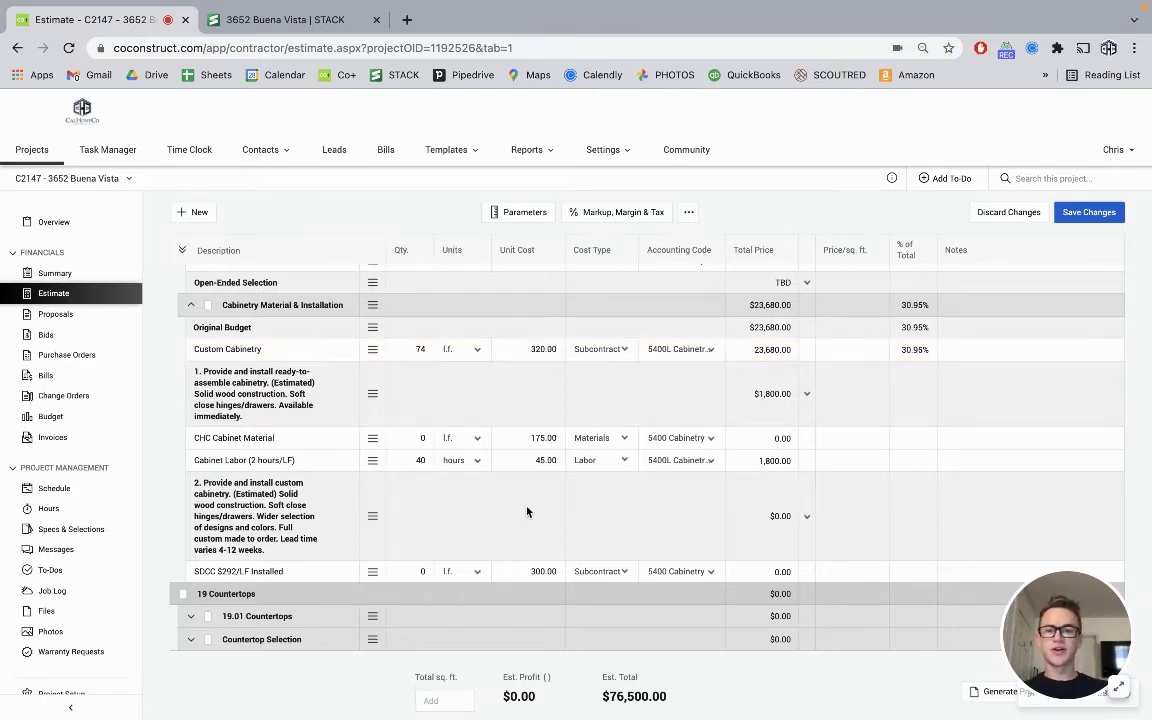
# Open the Cabinetry Material & Installation selection and delete its ready-to-assemble and custom cabinetry options
pyautogui.click(288, 306)
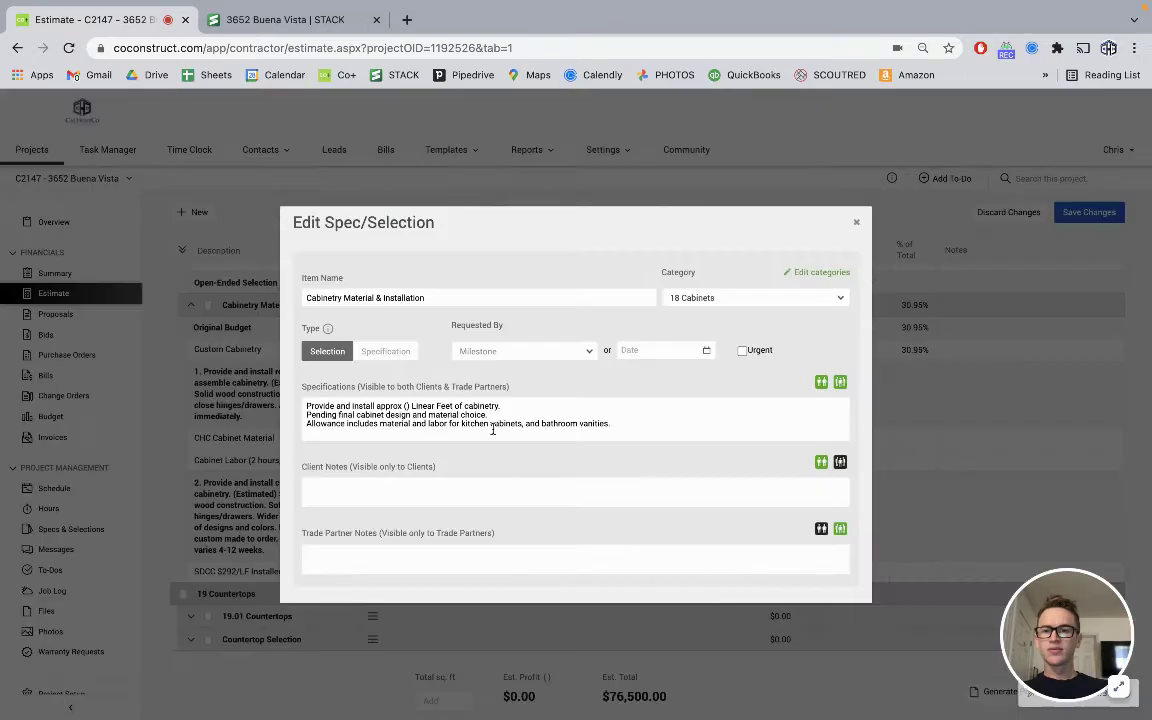
pyautogui.scroll(-5, 405, 405)
pyautogui.scroll(5, 405, 405)
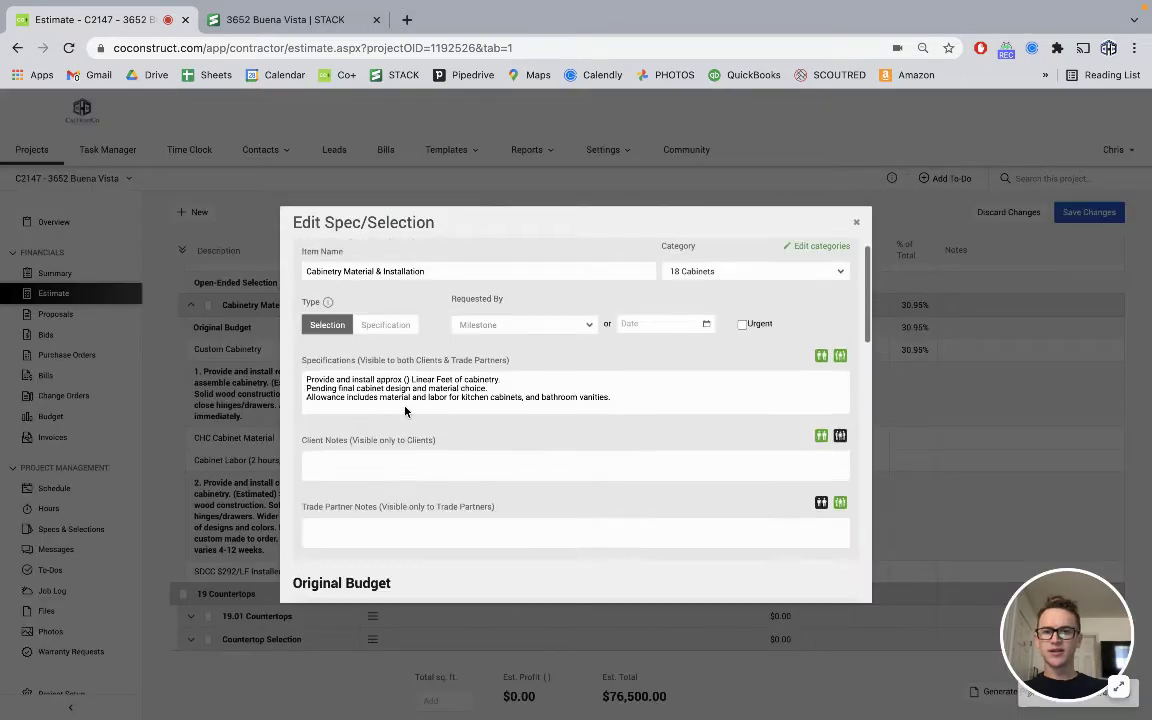
pyautogui.scroll(-5, 405, 405)
pyautogui.scroll(-4, 405, 405)
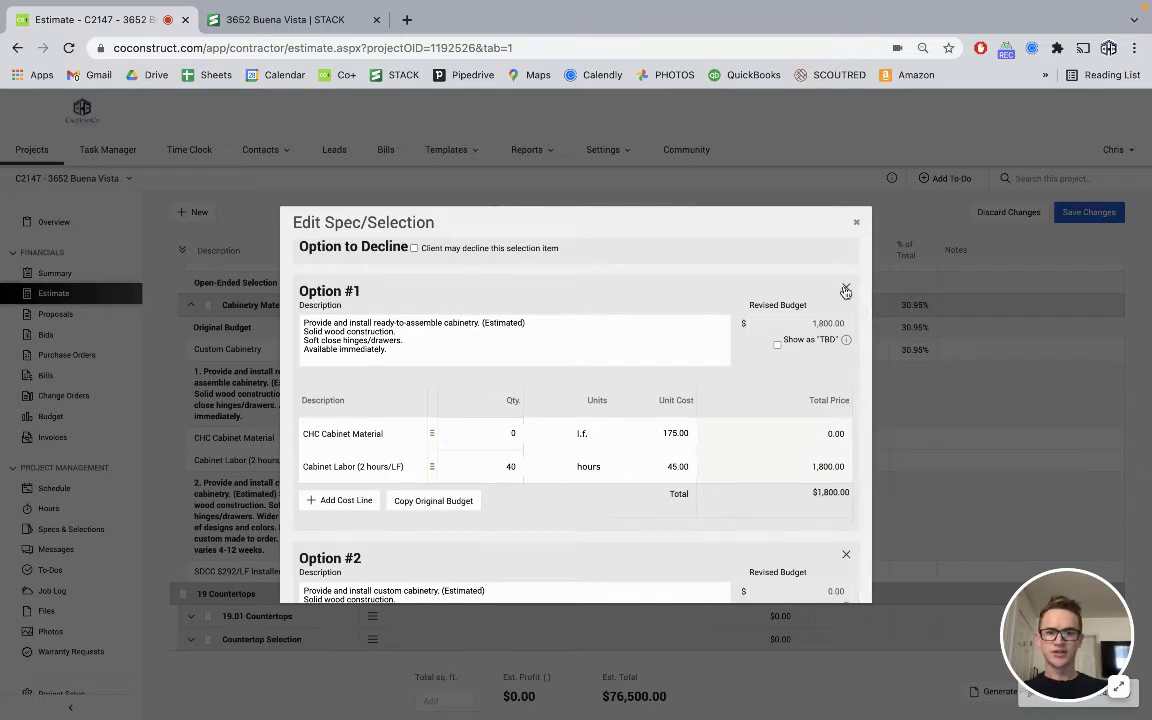
pyautogui.click(845, 291)
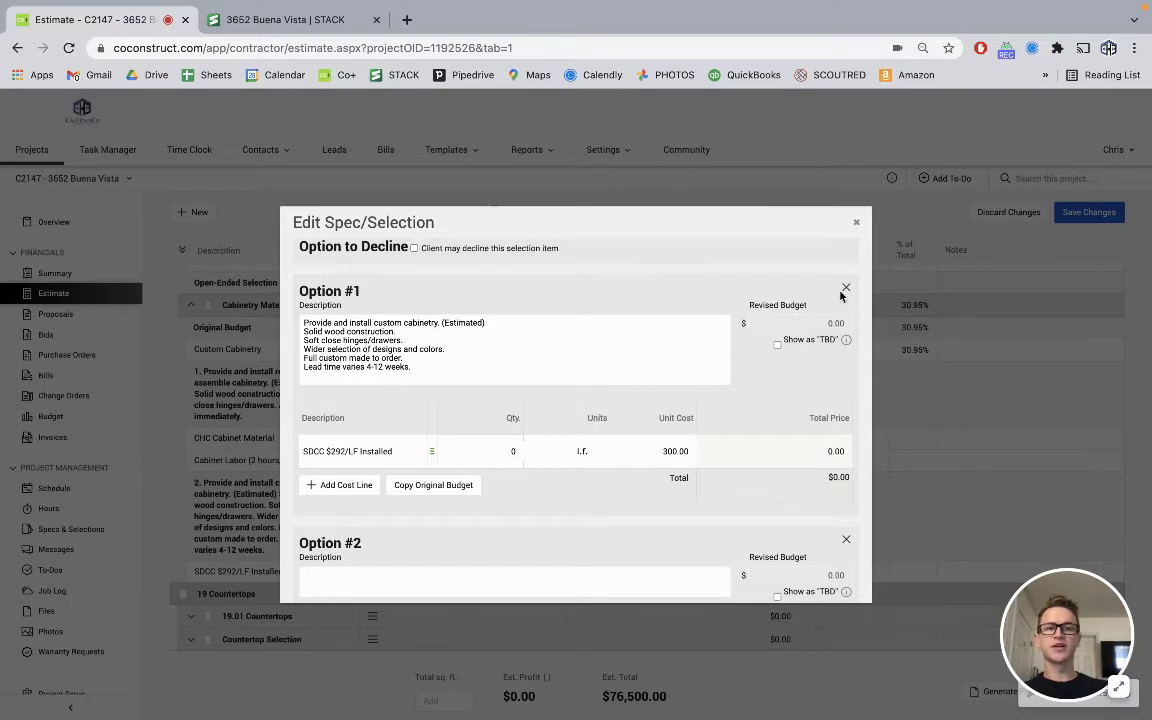
pyautogui.click(845, 289)
# Make the cabinetry item an open-ended selection with its revised budget shown as TBD, and update the item
pyautogui.scroll(10, 399, 445)
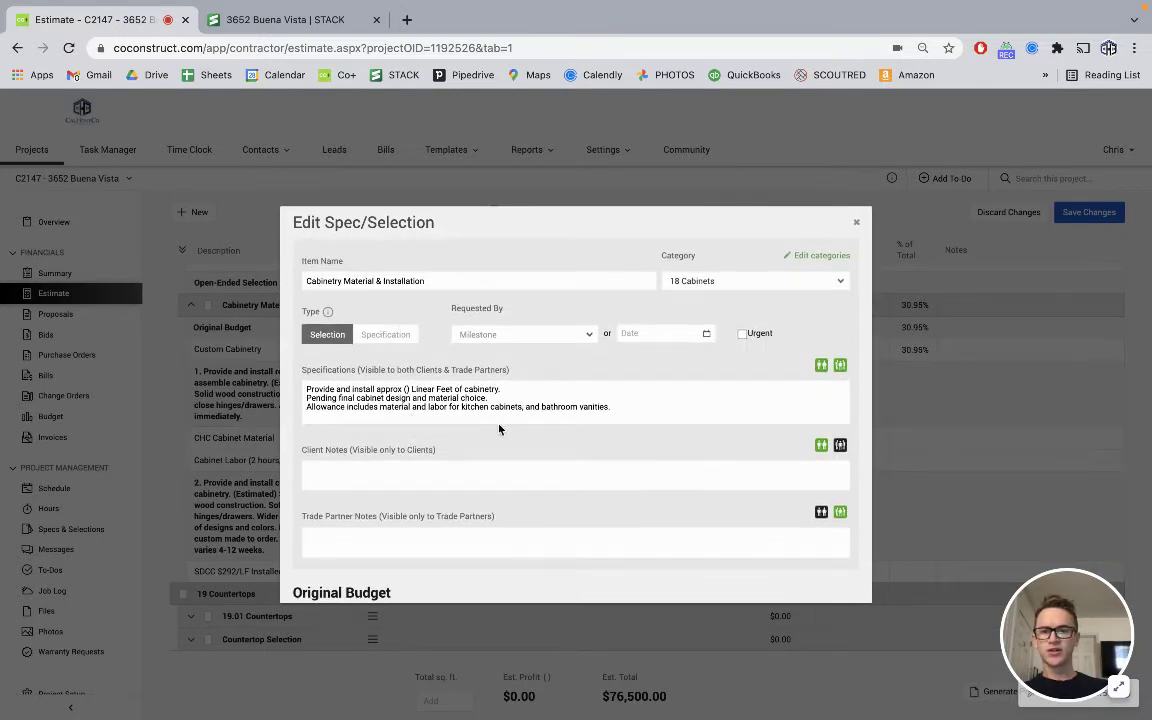
pyautogui.scroll(-3, 499, 429)
pyautogui.scroll(-3, 499, 429)
pyautogui.scroll(-2, 825, 393)
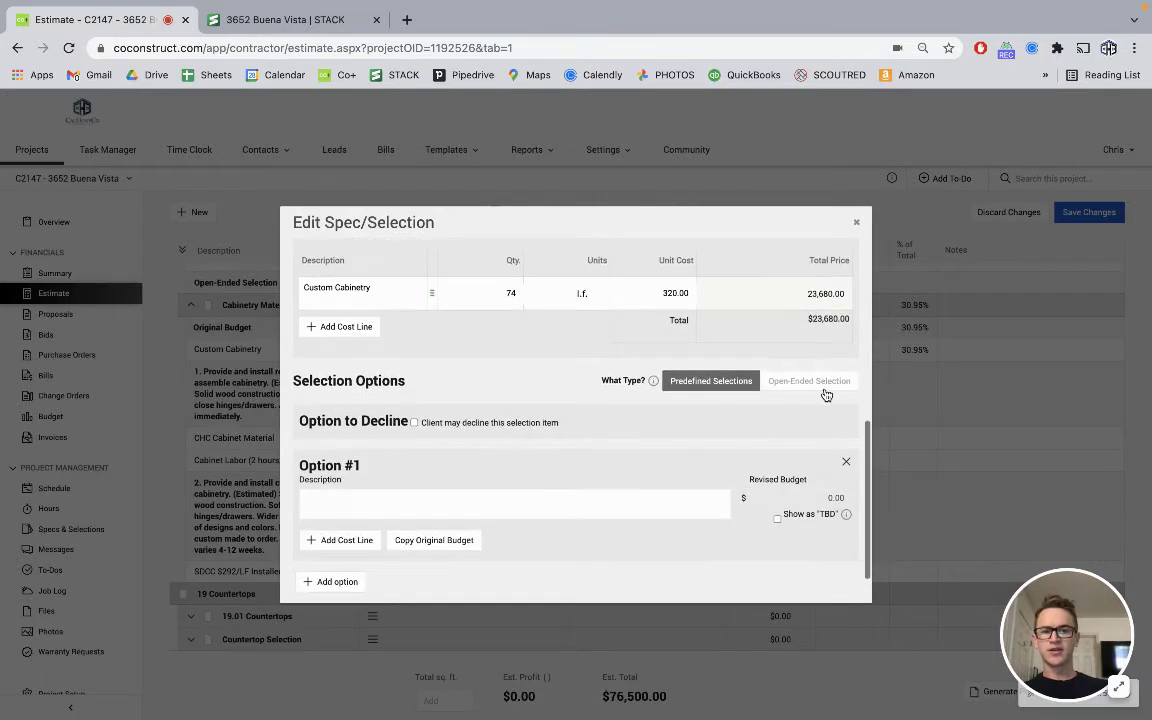
pyautogui.click(816, 386)
pyautogui.scroll(1, 466, 500)
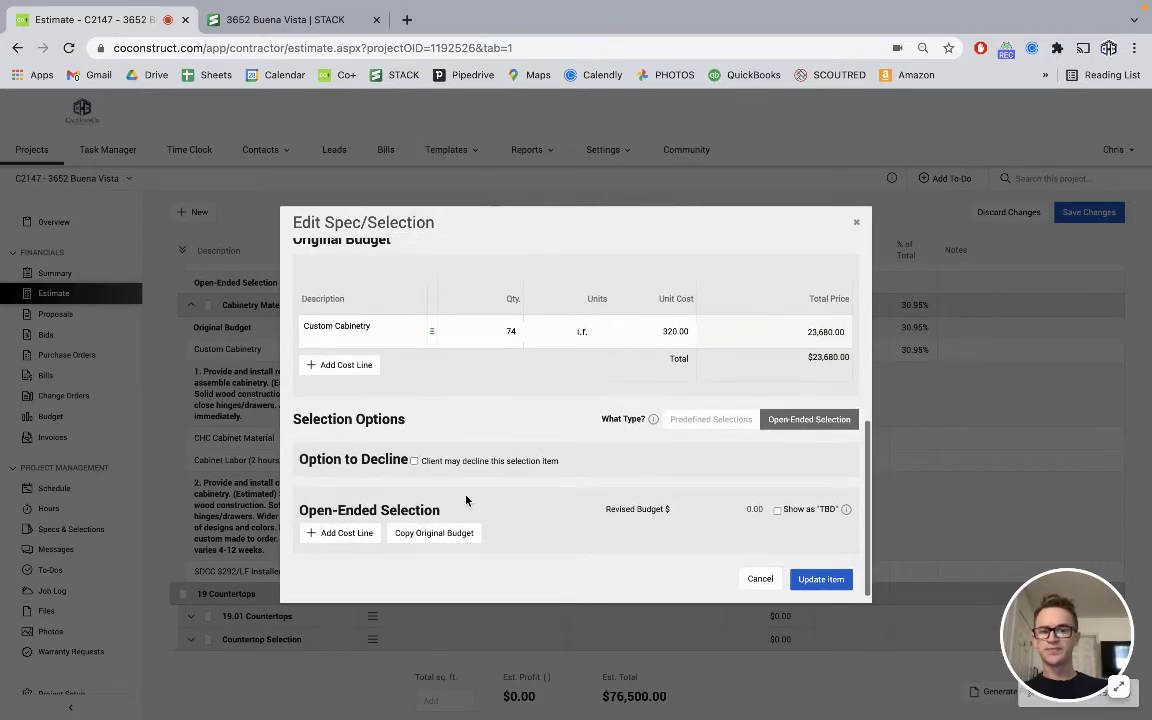
pyautogui.click(776, 510)
pyautogui.scroll(5, 505, 470)
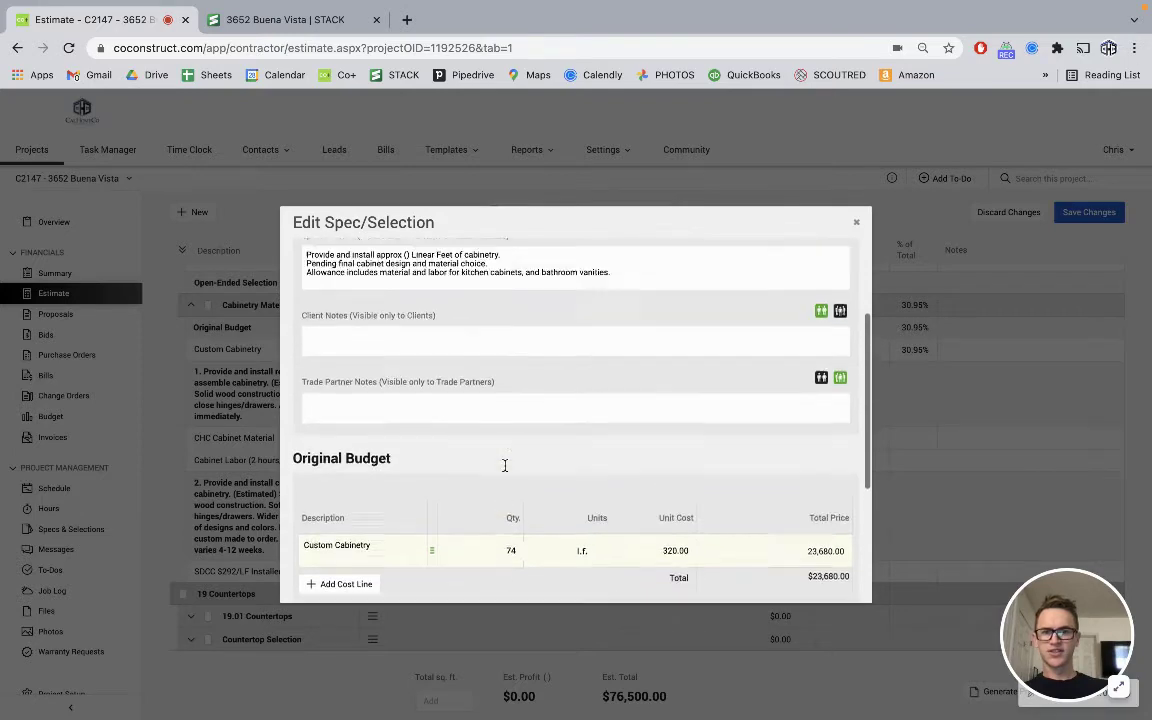
pyautogui.scroll(-3, 505, 470)
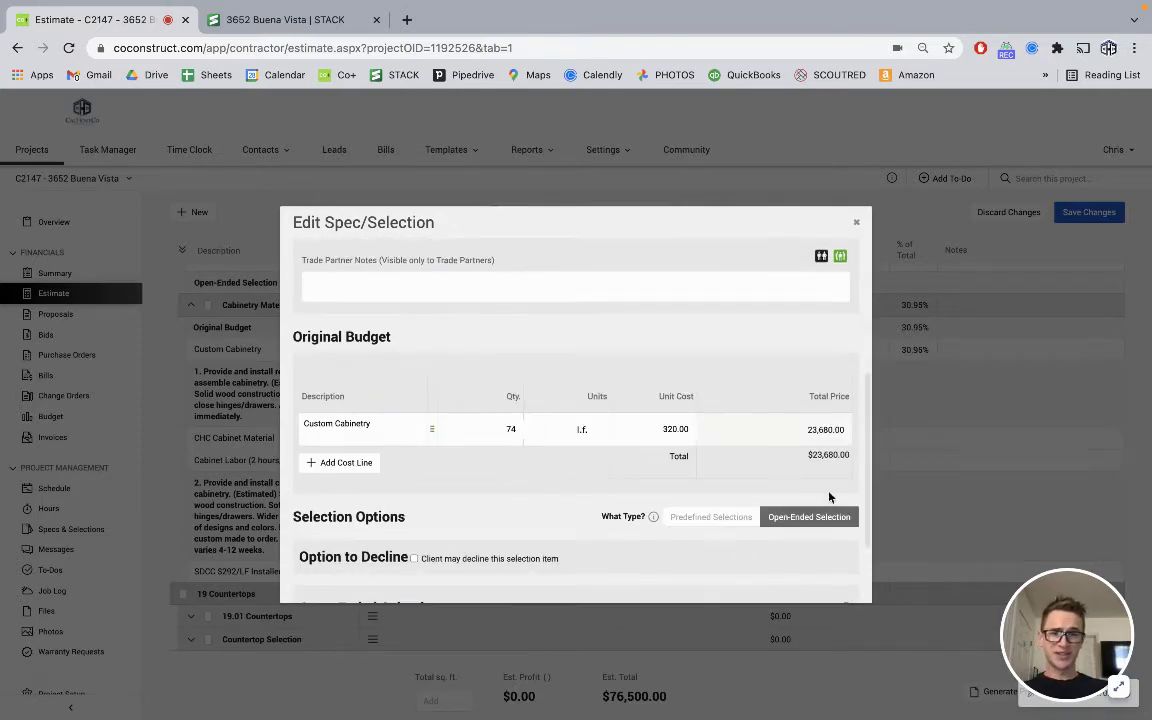
pyautogui.scroll(-3, 870, 515)
pyautogui.click(826, 568)
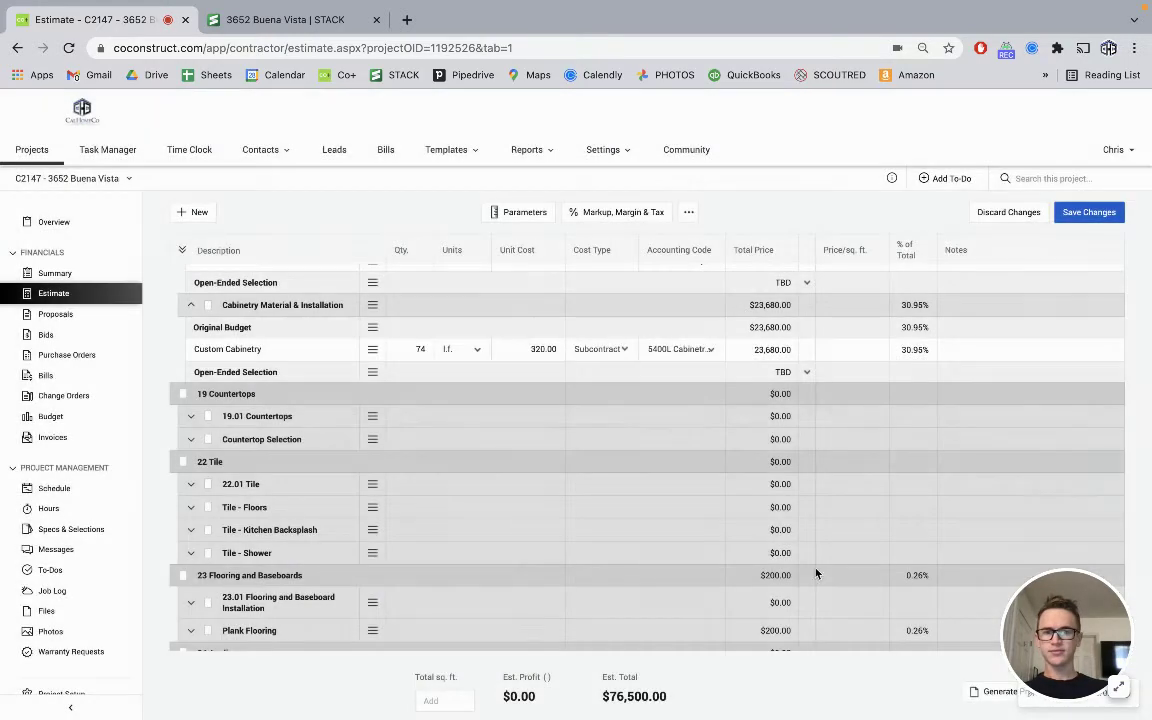
# Set Cabinet Hardware to a quantity of 50 at a unit cost of 10.00, and collapse both items under 18 Cabinets
pyautogui.scroll(1, 279, 427)
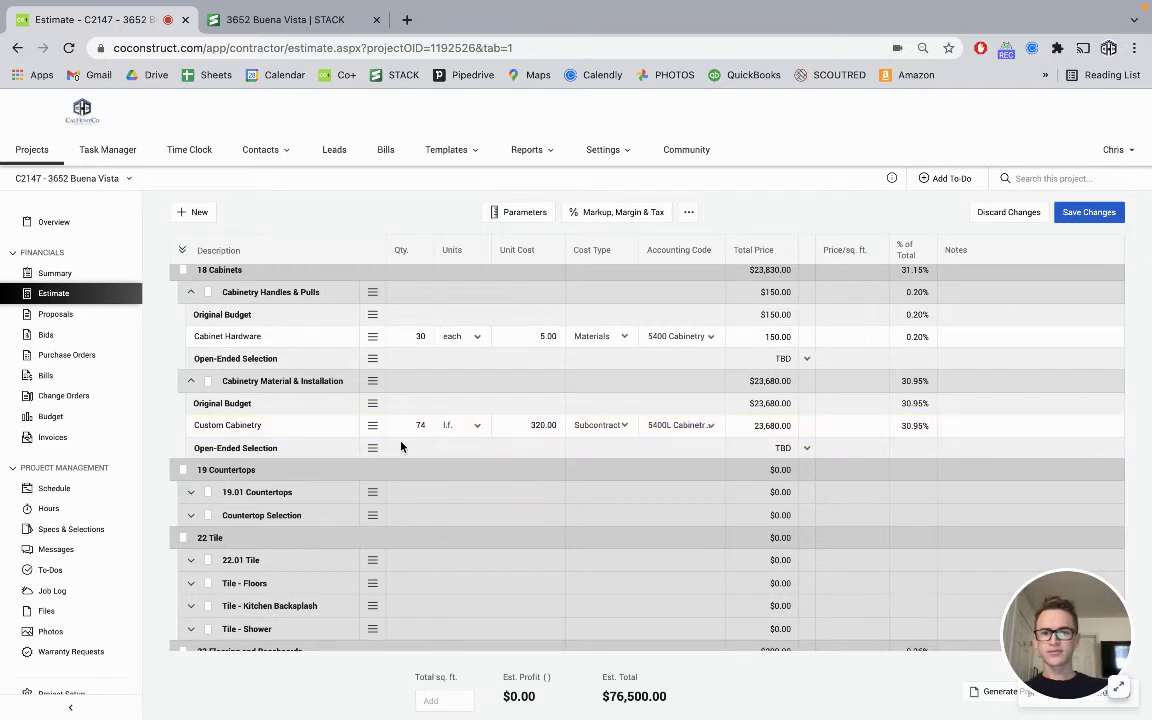
pyautogui.scroll(1, 403, 444)
pyautogui.click(190, 464)
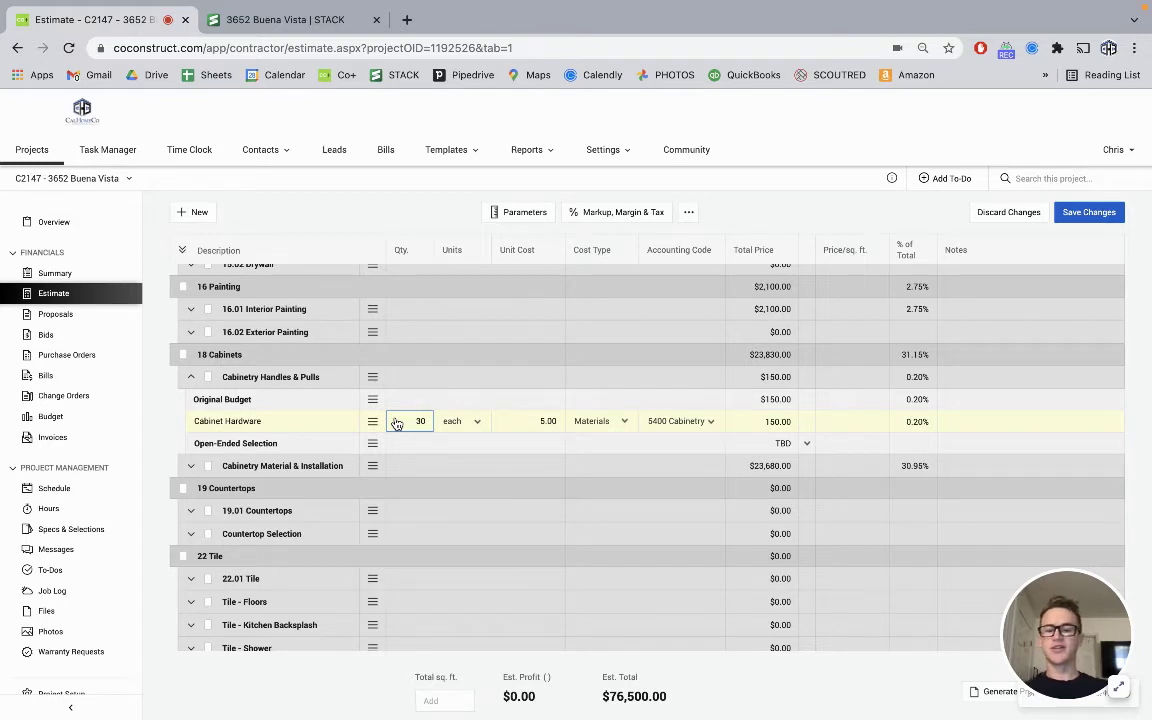
pyautogui.press('Tab')
pyautogui.click(531, 421)
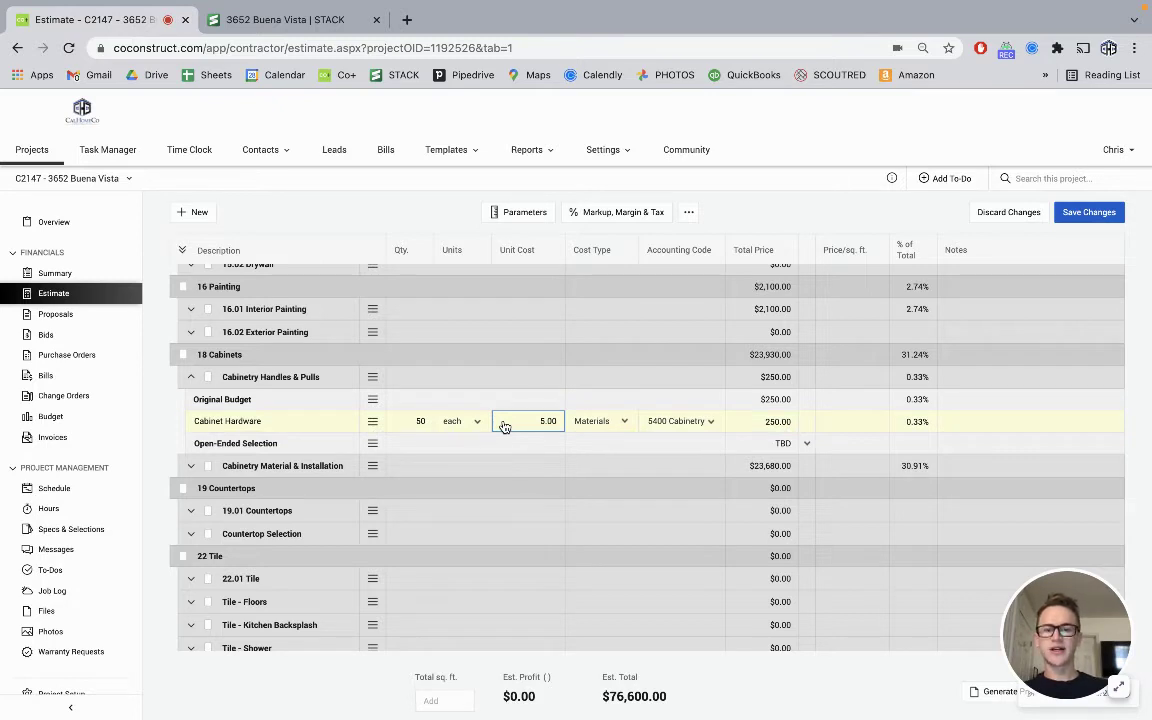
pyautogui.press('Tab')
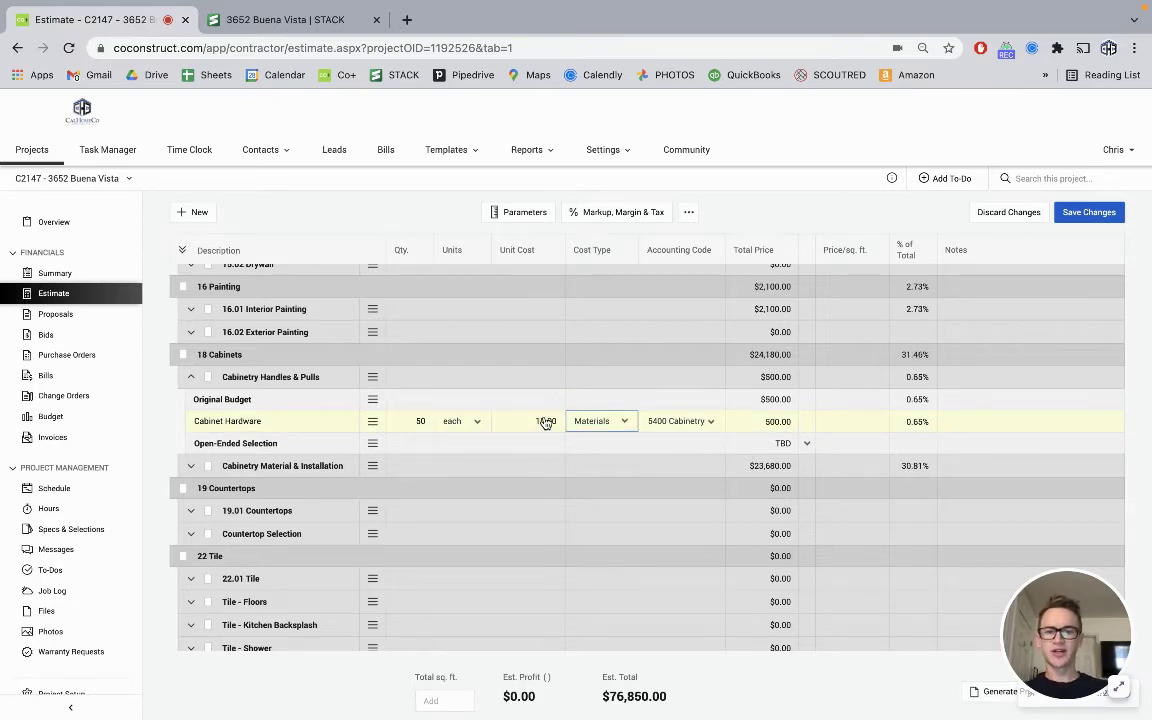
pyautogui.click(191, 378)
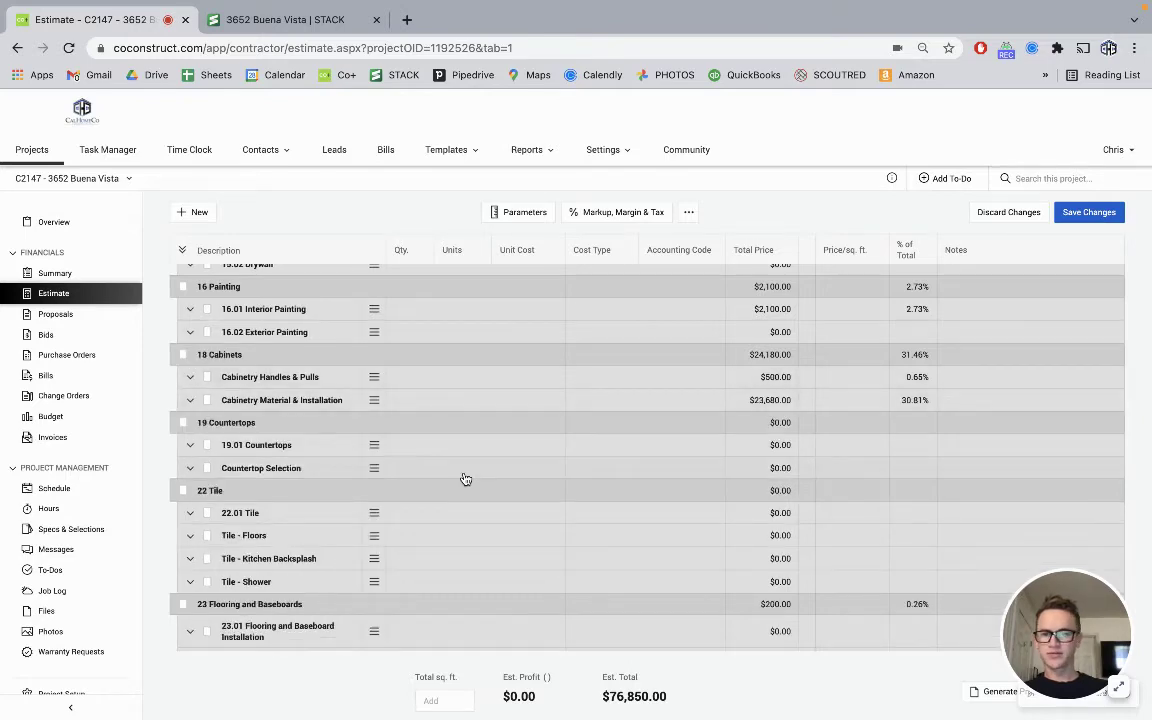
pyautogui.scroll(-3, 365, 390)
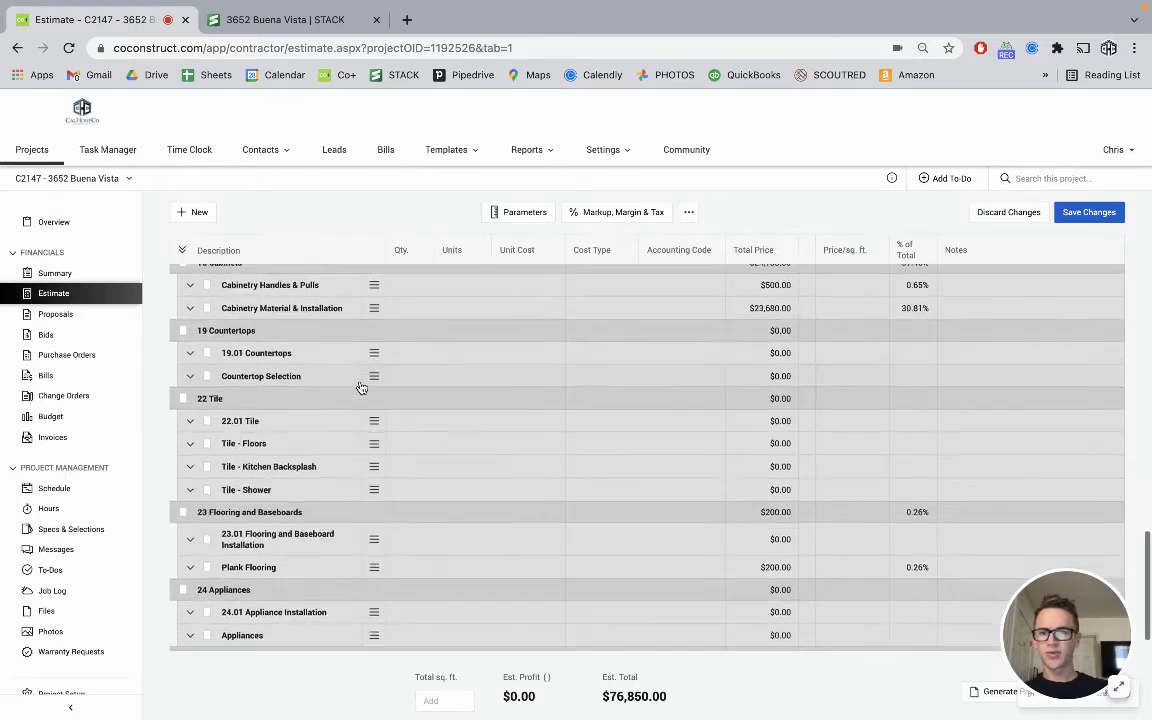
pyautogui.scroll(-1, 362, 387)
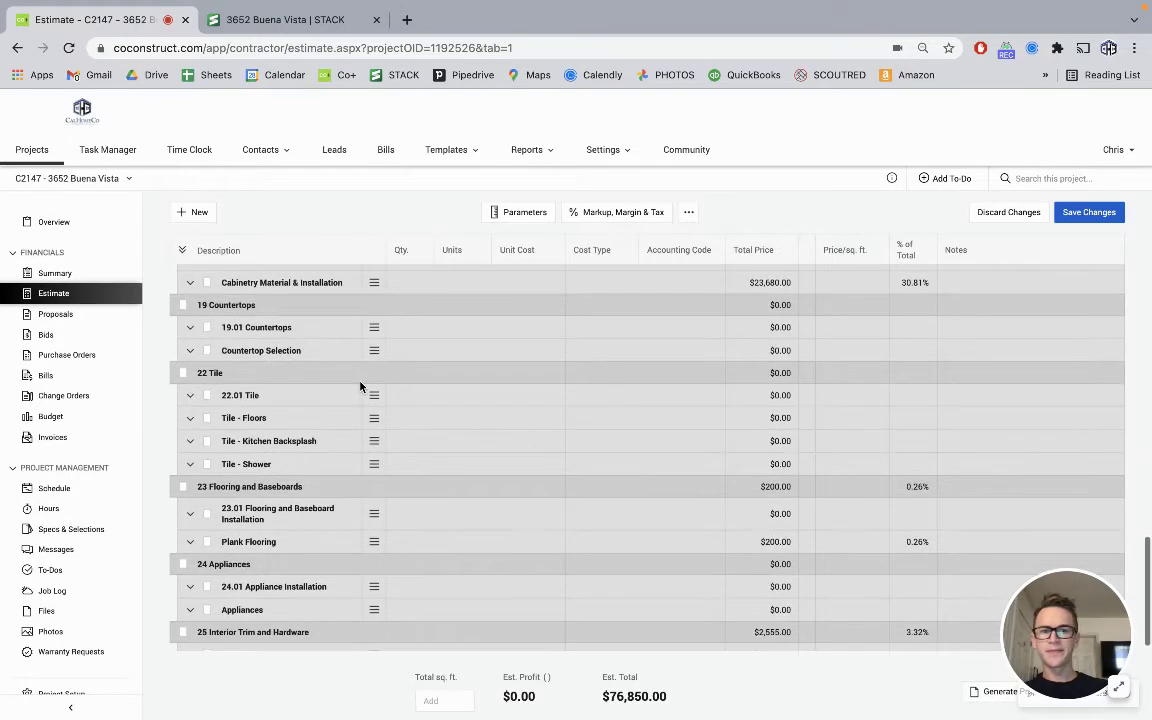
# Switch to the STACK second floor plan, bring the kitchen into view, and hide the Cabinetry takeoff
pyautogui.click(305, 27)
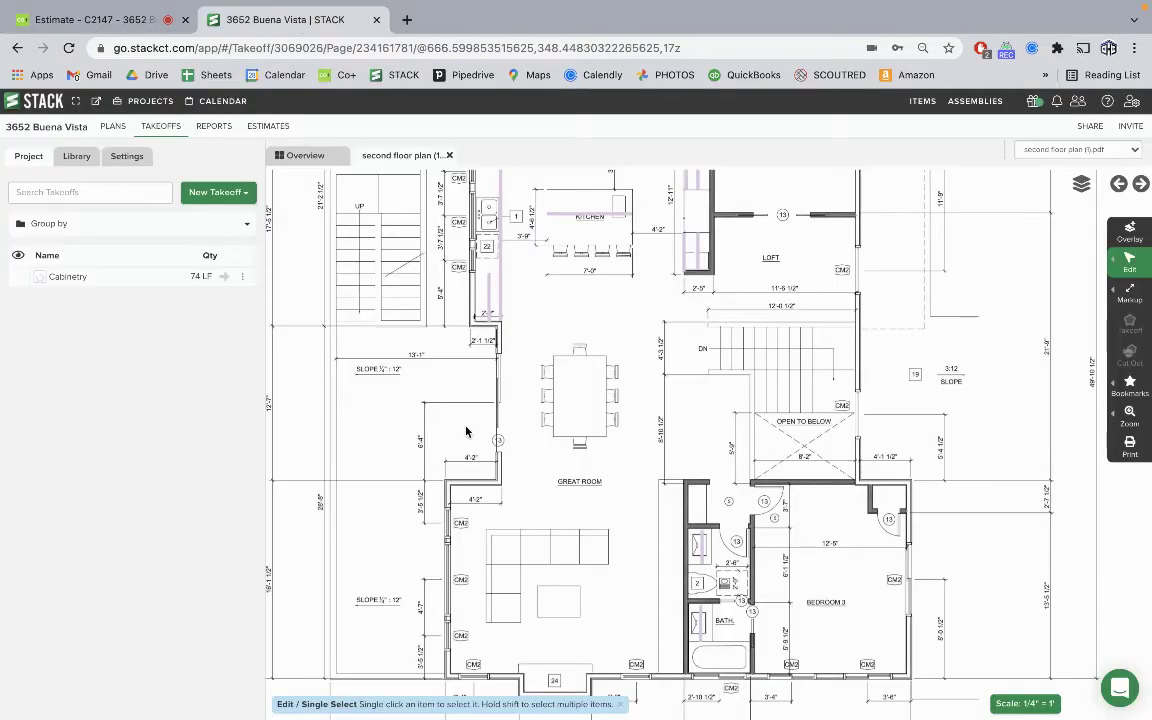
pyautogui.scroll(3, 506, 553)
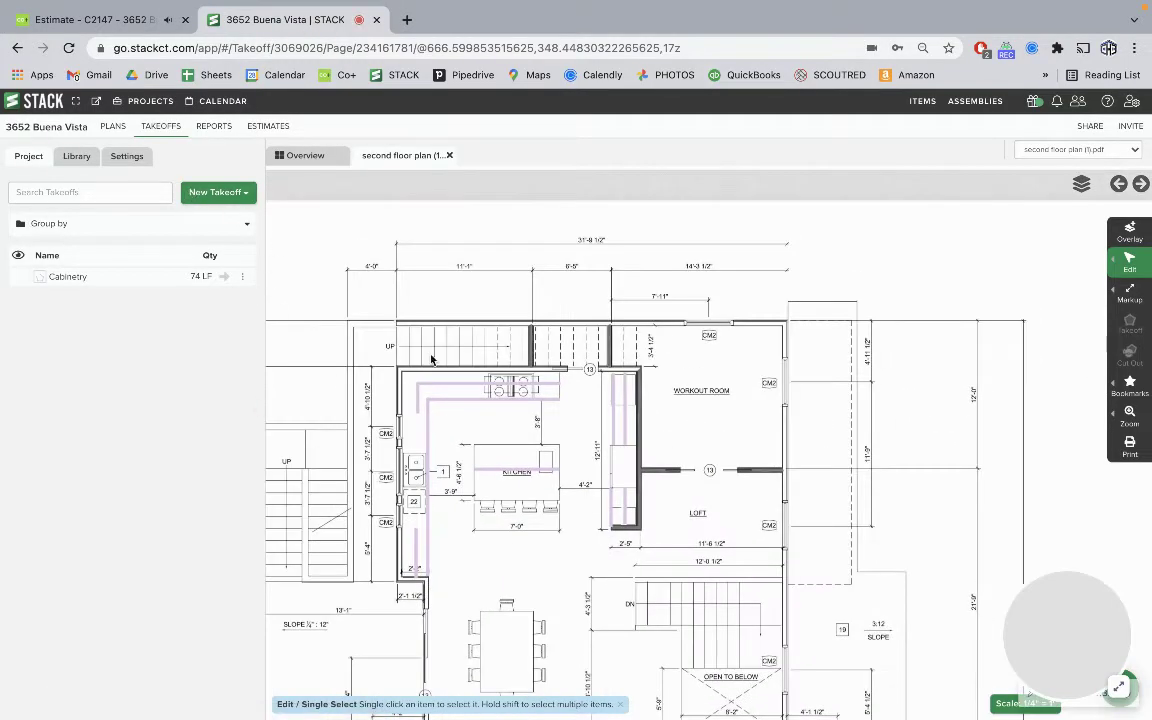
pyautogui.scroll(3, 483, 455)
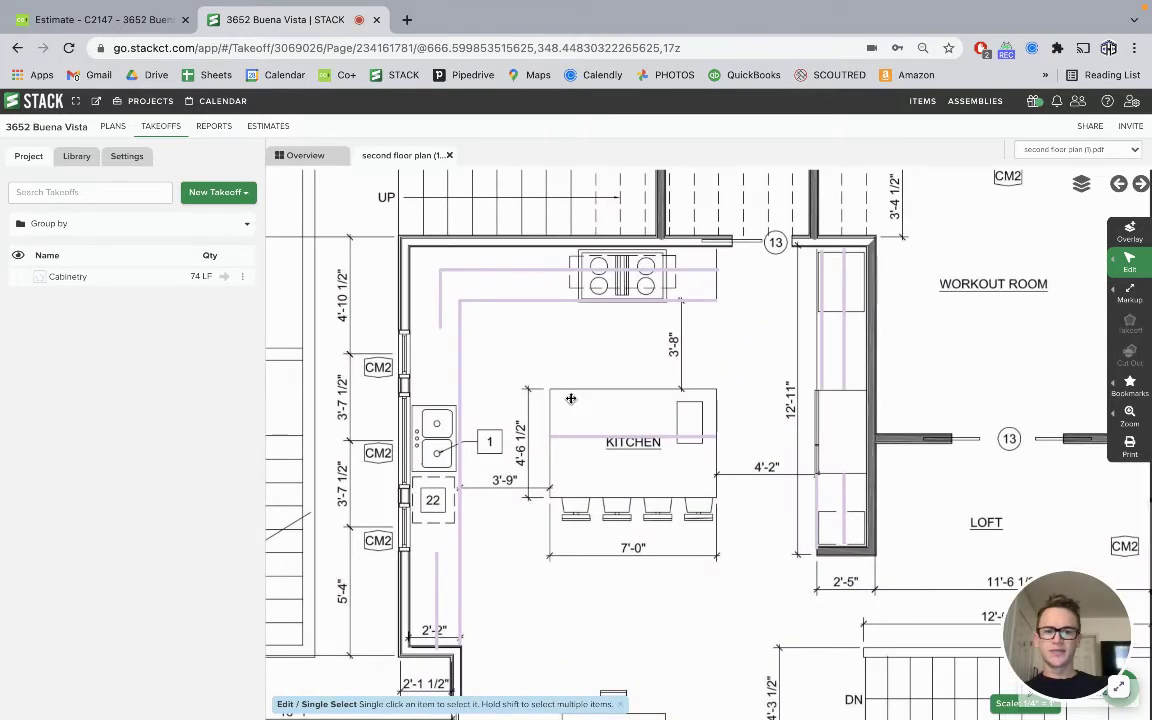
pyautogui.scroll(-3, 571, 398)
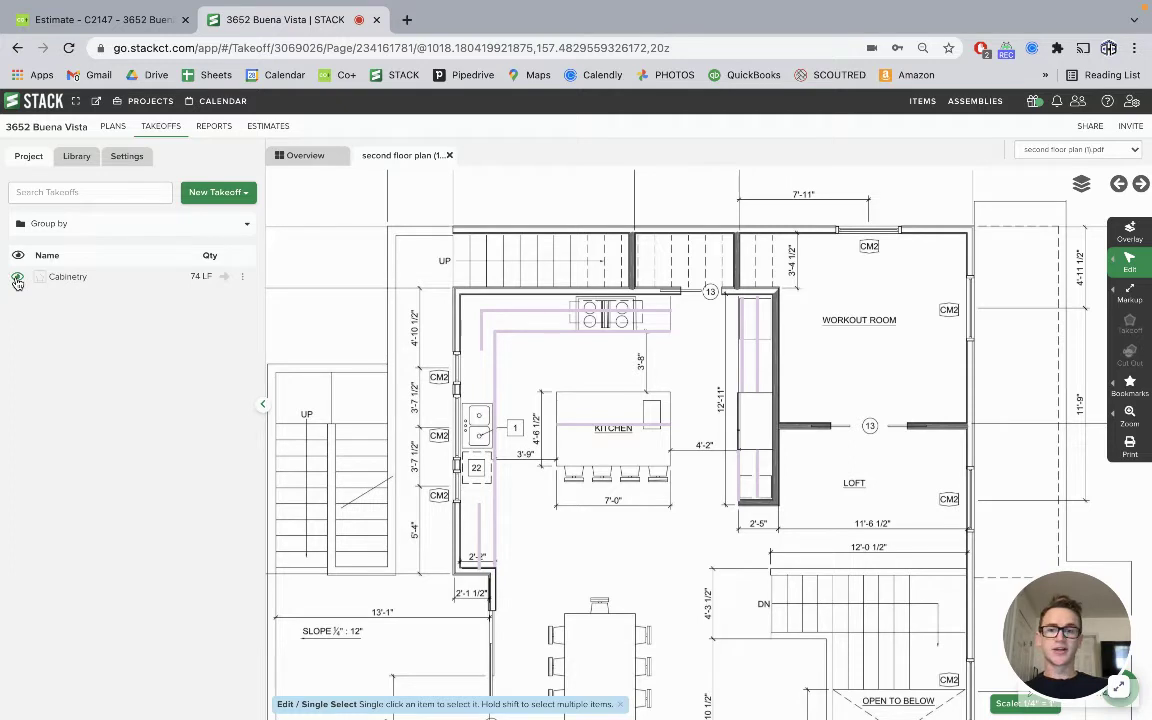
pyautogui.click(17, 279)
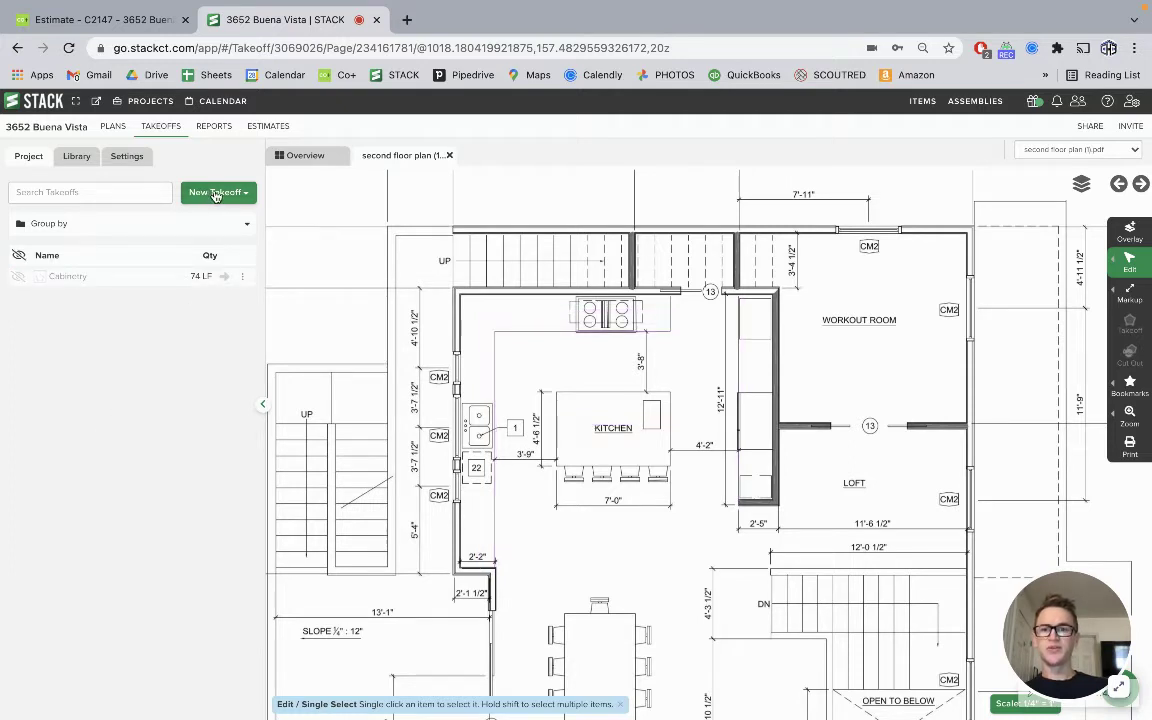
# Create a new area takeoff named Countertop and start measuring with it
pyautogui.click(215, 192)
pyautogui.click(140, 210)
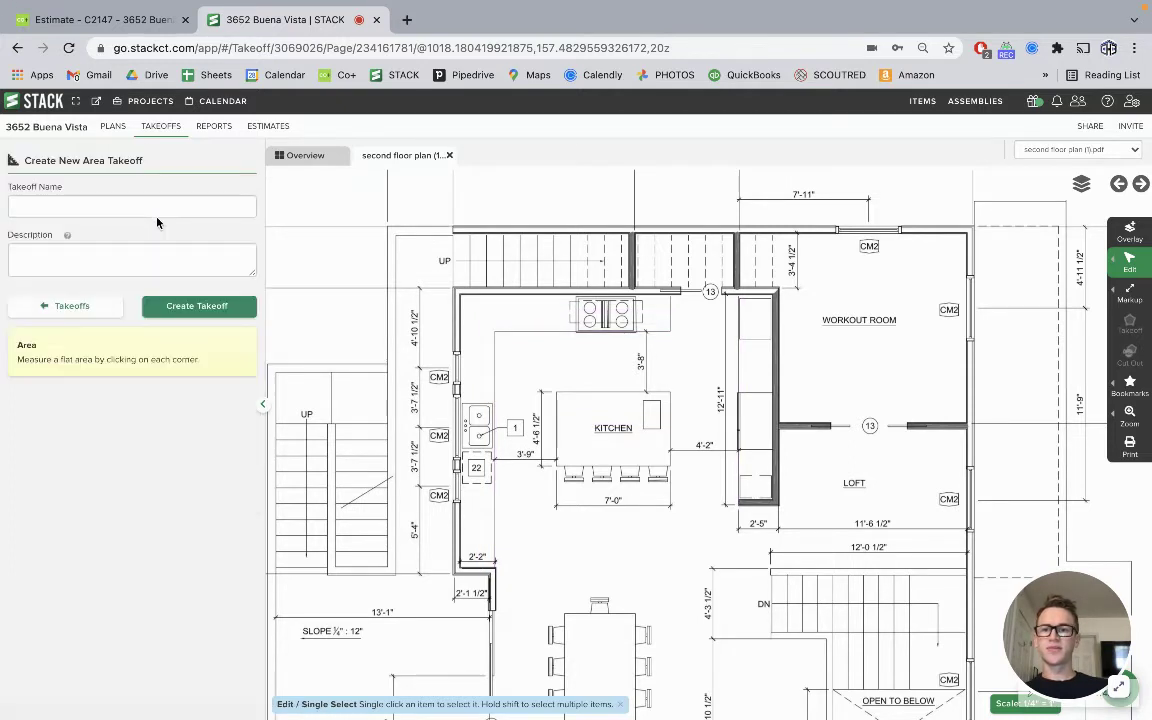
pyautogui.click(59, 211)
pyautogui.write('Counte')
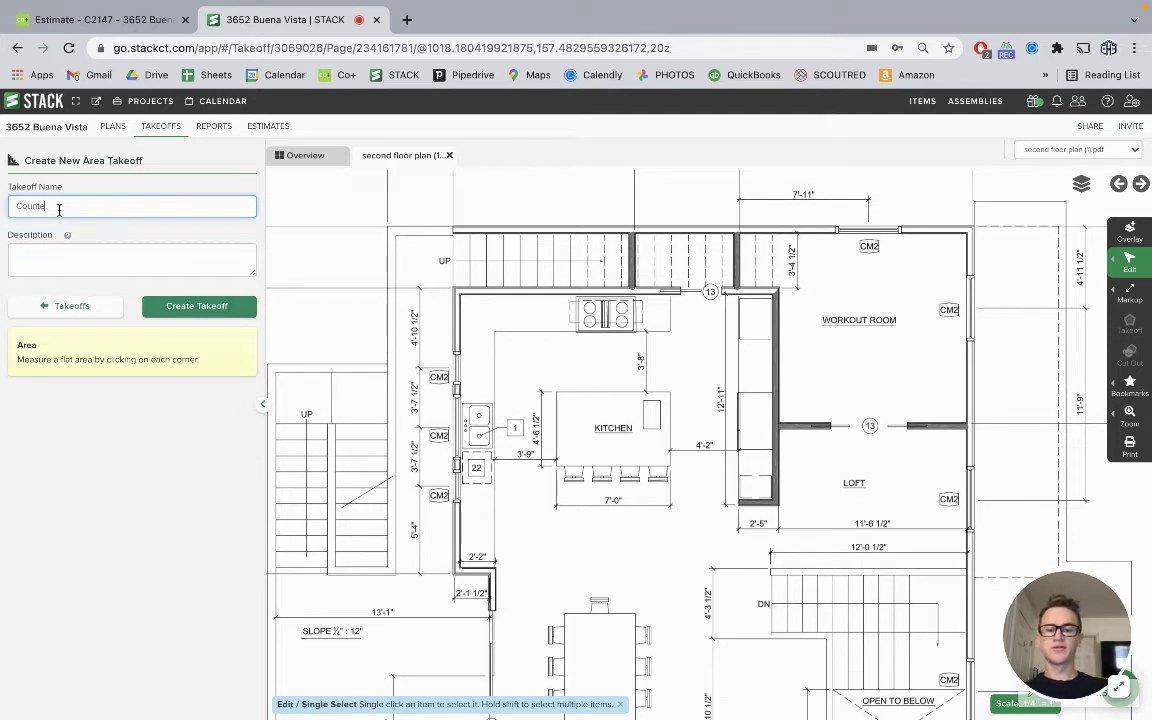
pyautogui.write('rtop')
pyautogui.click(222, 310)
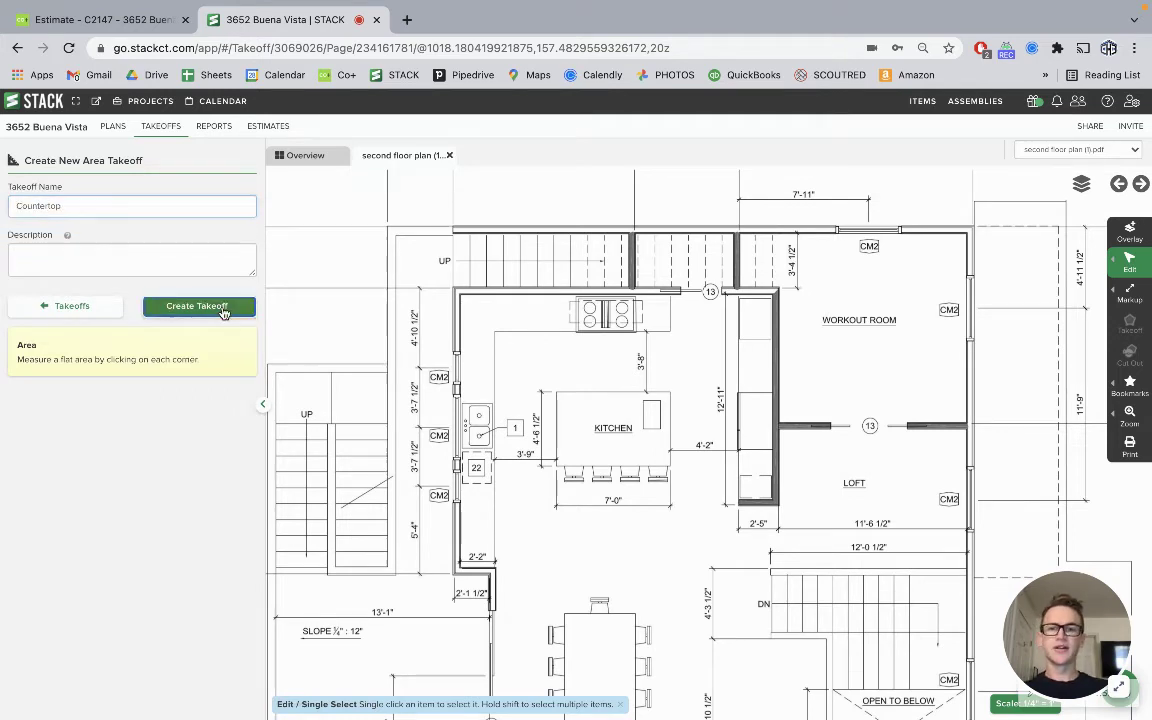
pyautogui.click(225, 304)
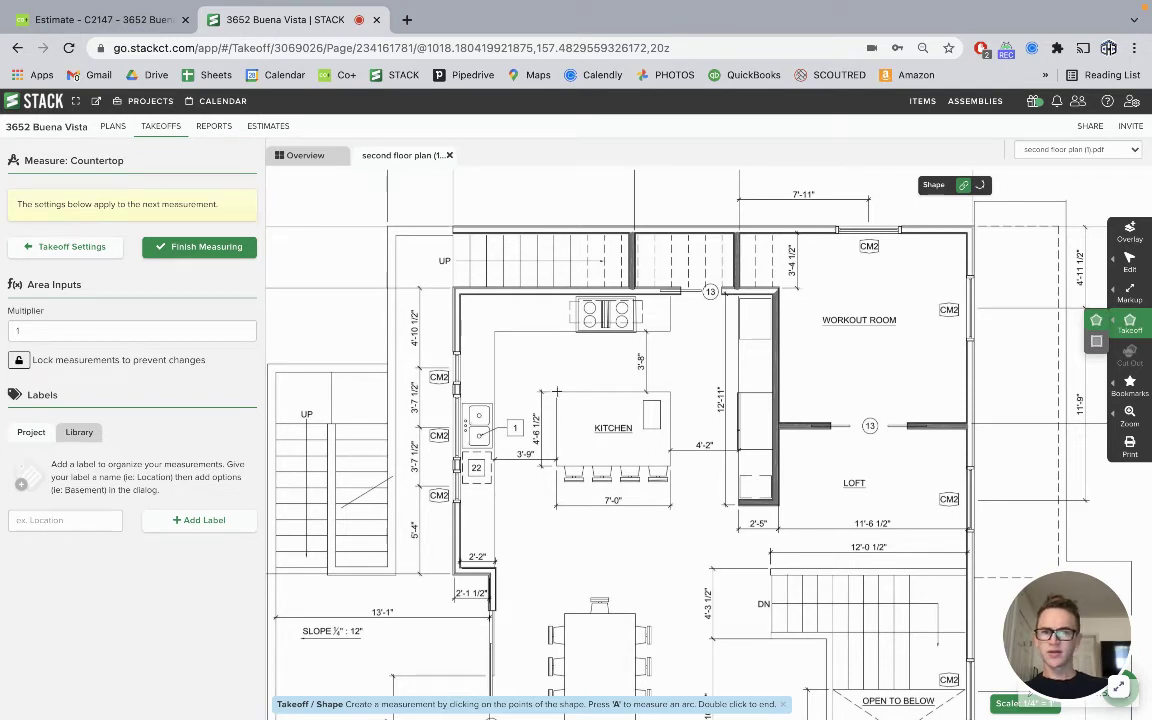
# Trace the kitchen island as a closed rectangular Countertop area of about 31 sq ft
pyautogui.click(557, 392)
pyautogui.click(672, 392)
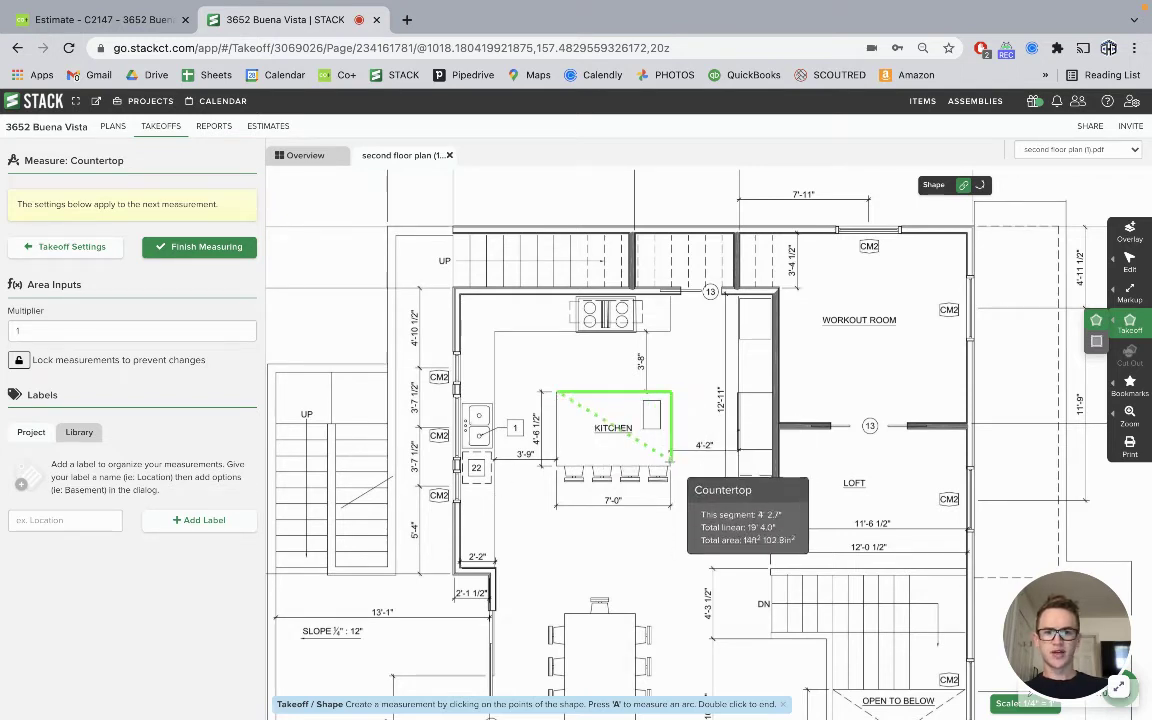
pyautogui.click(672, 463)
pyautogui.click(557, 465)
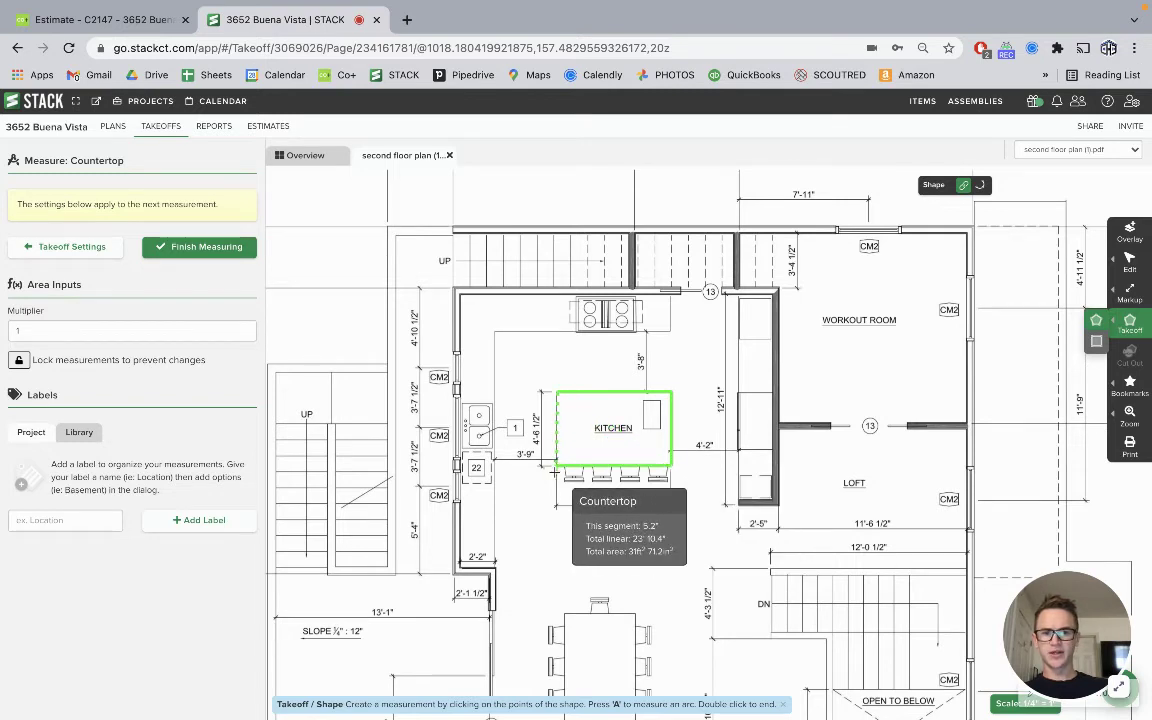
pyautogui.doubleClick(555, 471)
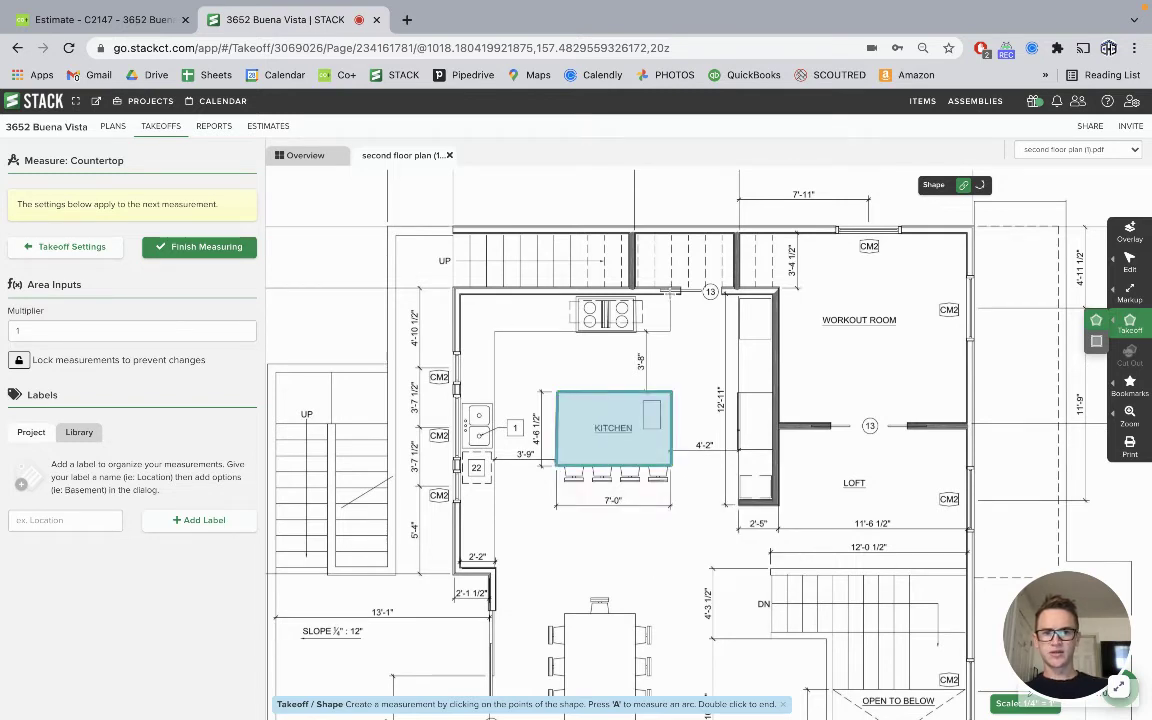
# Trace the countertop along the cooktop wall, including the kitchen corner, as a Countertop area of about 28 sq ft
pyautogui.click(671, 296)
pyautogui.click(672, 331)
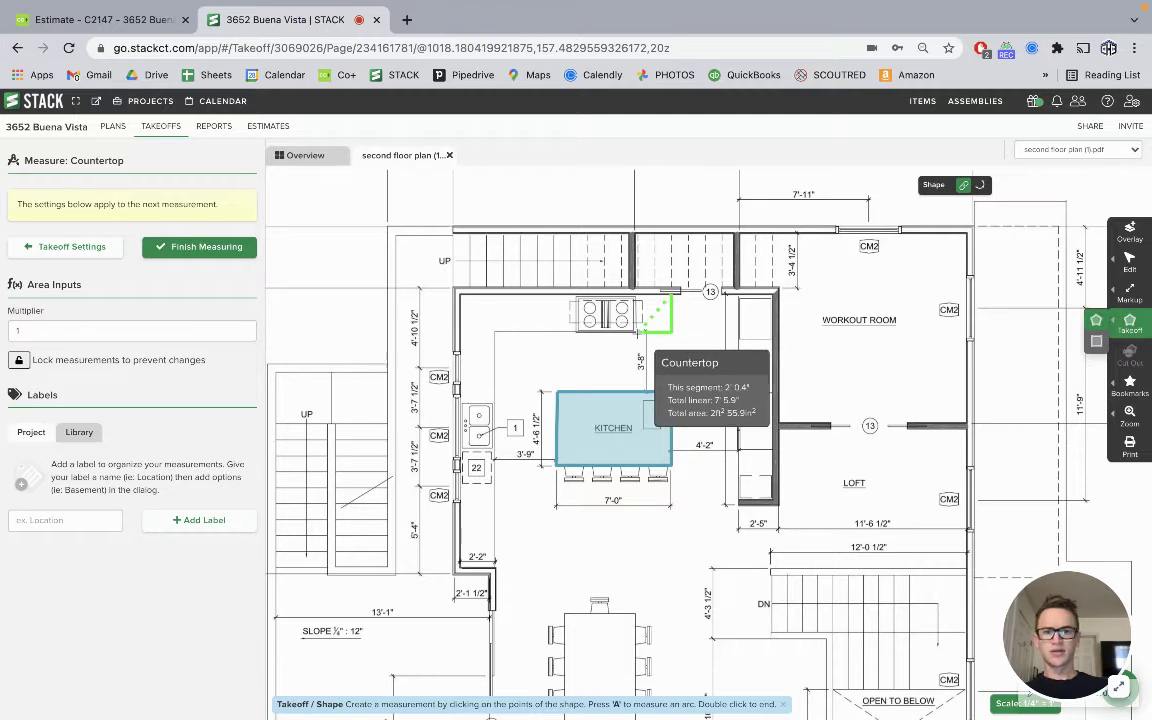
pyautogui.click(493, 330)
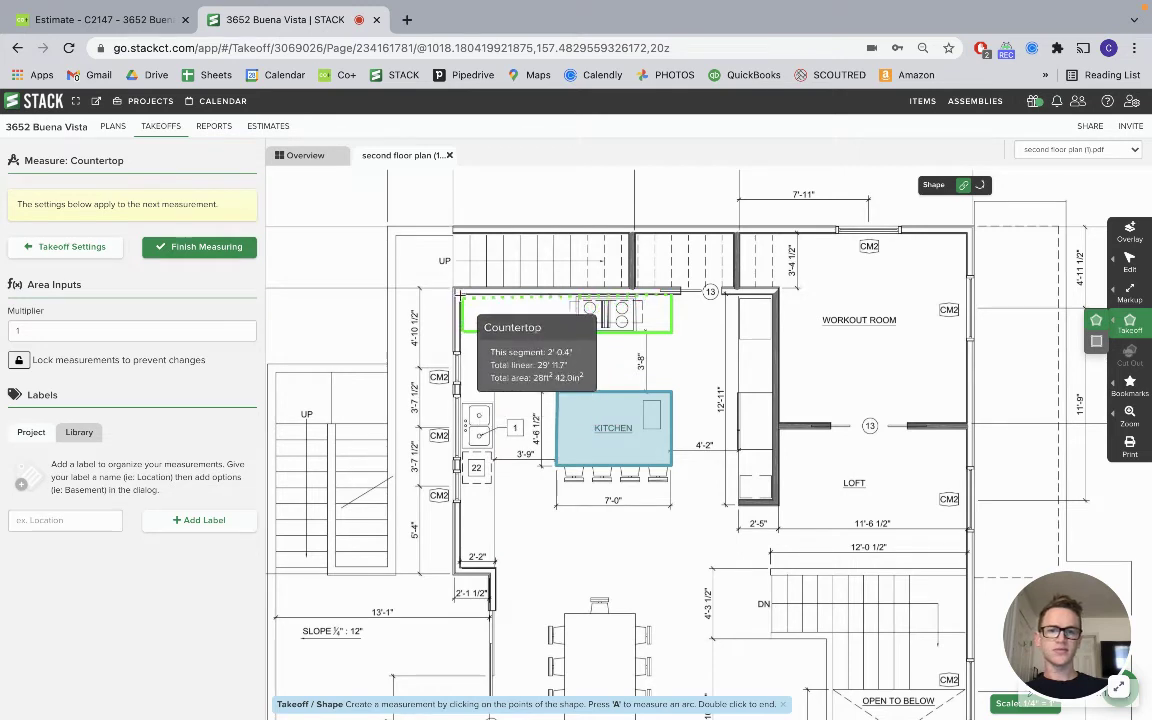
pyautogui.click(461, 293)
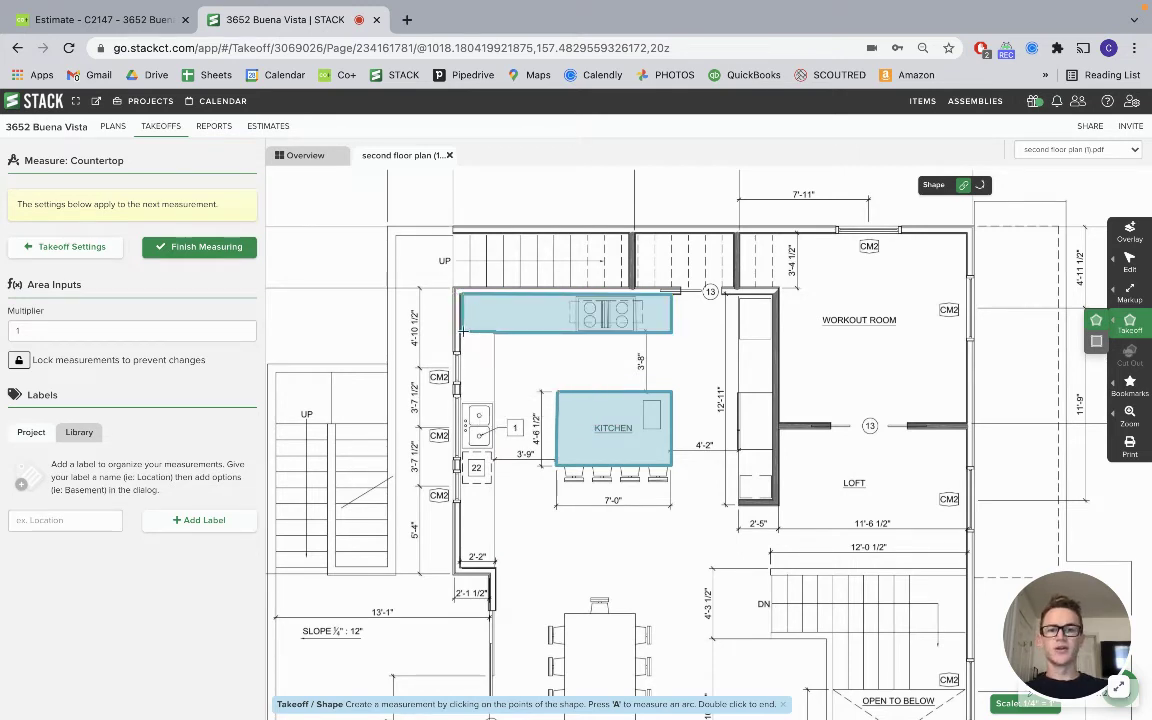
# Trace the sink and dishwasher run below the corner as a Countertop area of about 33 sq ft
pyautogui.click(461, 333)
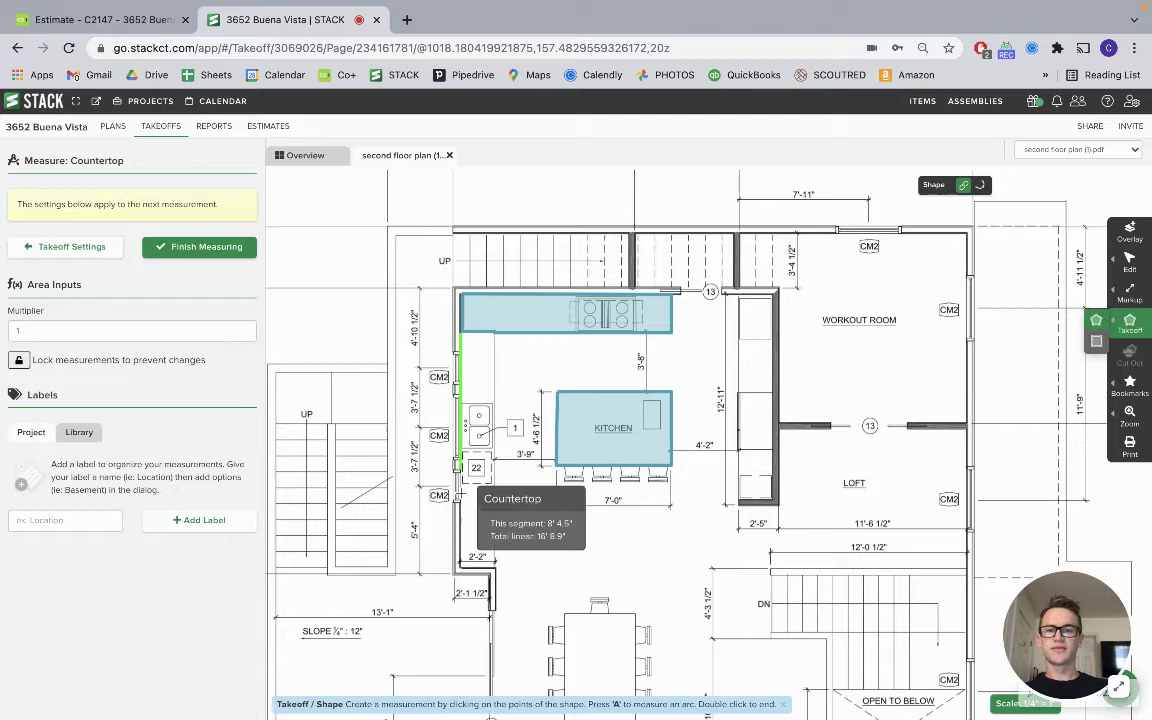
pyautogui.click(461, 563)
pyautogui.click(496, 567)
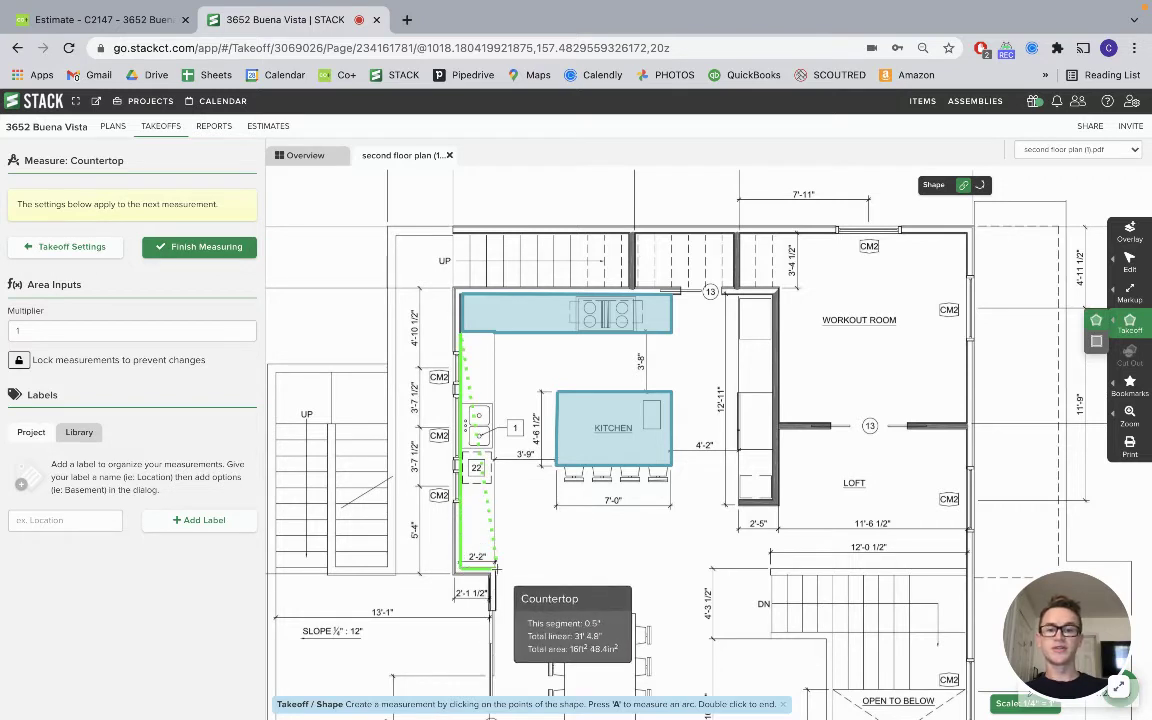
pyautogui.click(496, 333)
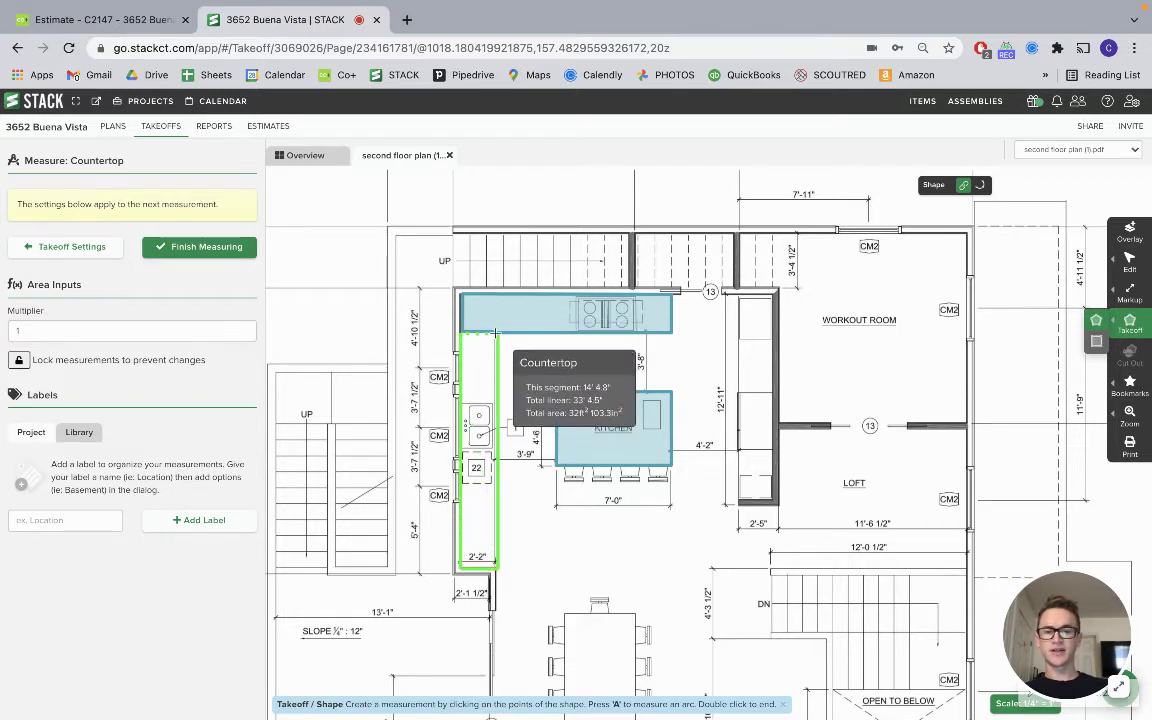
pyautogui.click(461, 333)
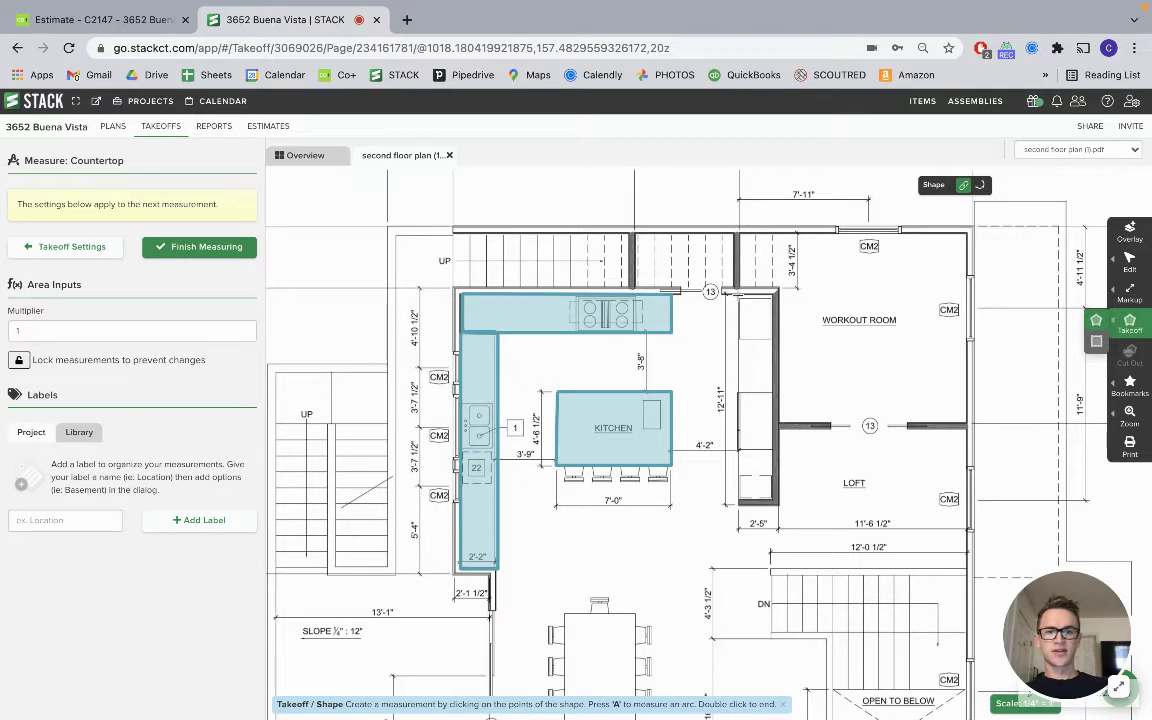
# Trace the upper section of the cabinet run opposite the sink wall as a Countertop area of about 12 sq ft
pyautogui.click(740, 296)
pyautogui.click(772, 296)
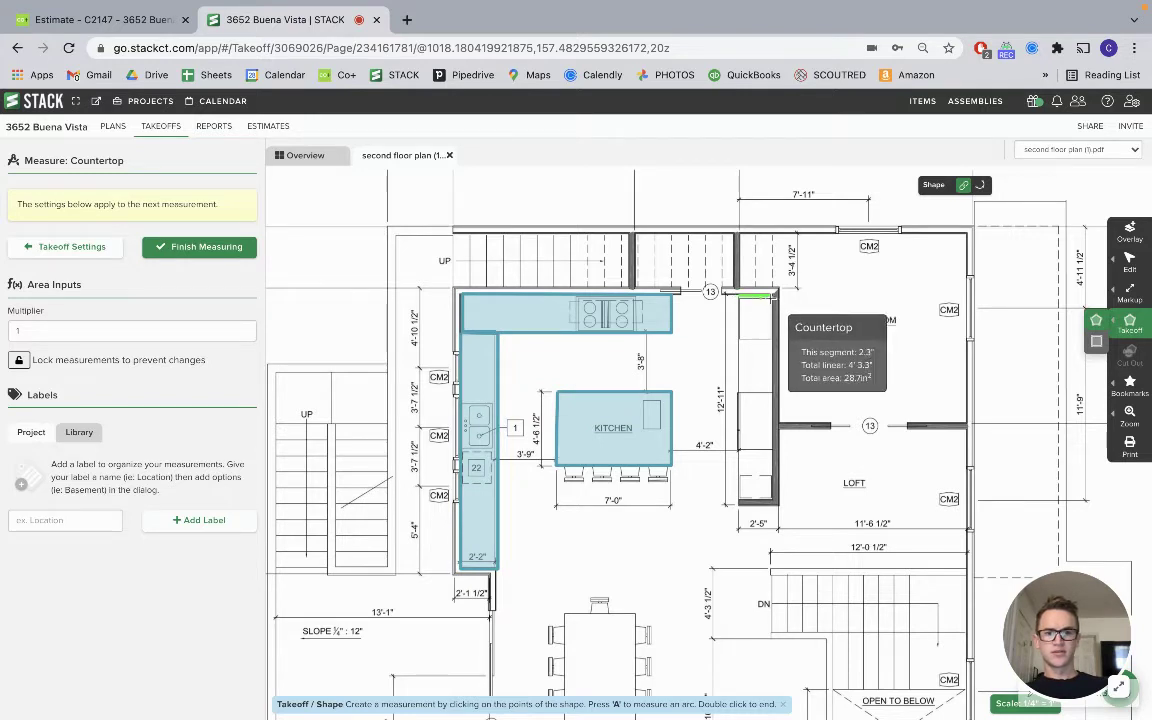
pyautogui.click(772, 392)
pyautogui.click(740, 393)
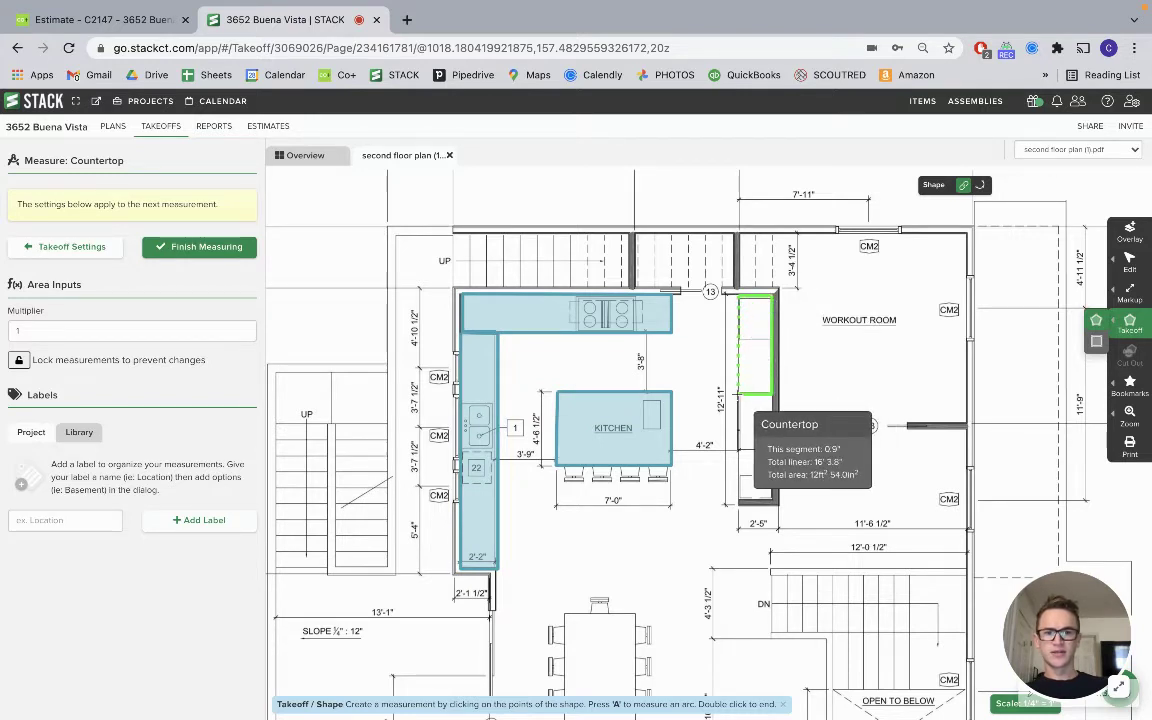
pyautogui.click(740, 296)
# Trace the lower section of the cabinet run opposite the sink wall as a Countertop area and finish measuring
pyautogui.click(740, 451)
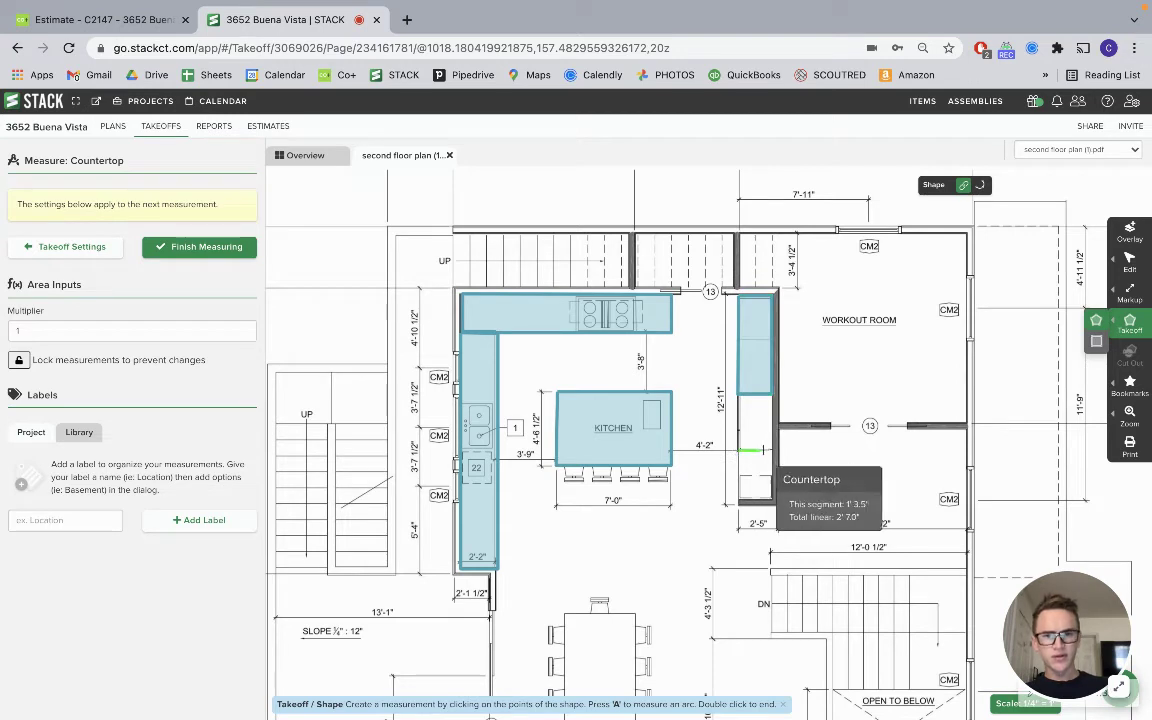
pyautogui.click(772, 451)
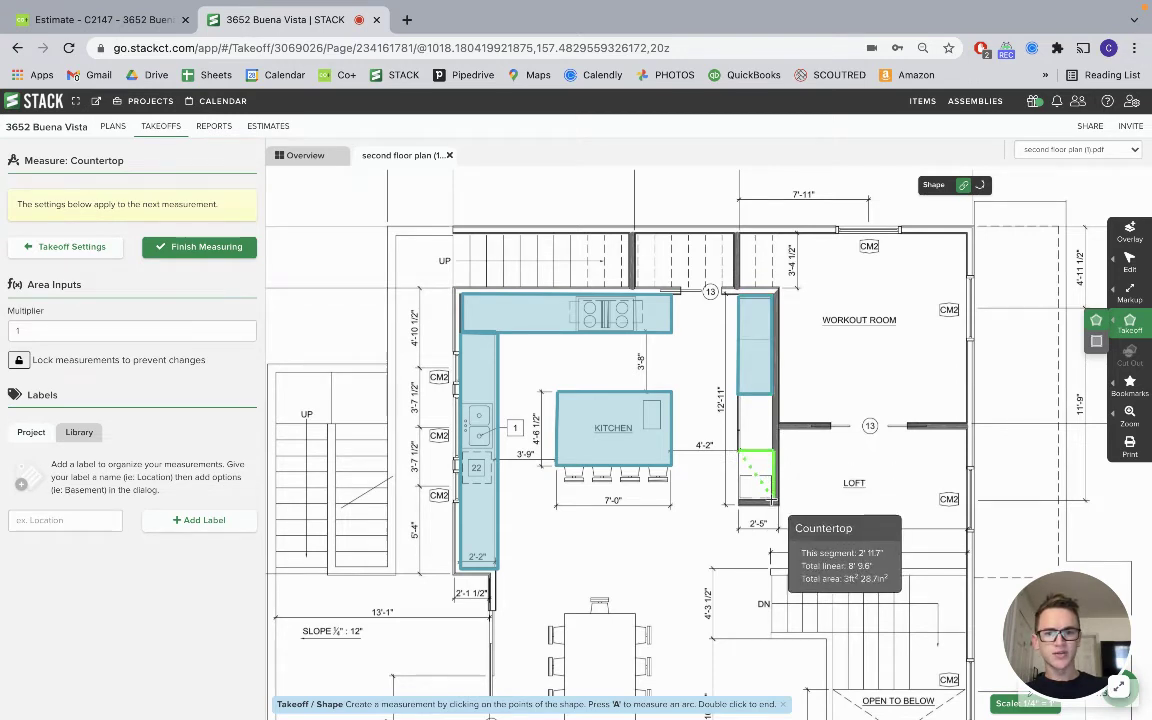
pyautogui.click(772, 499)
pyautogui.doubleClick(740, 499)
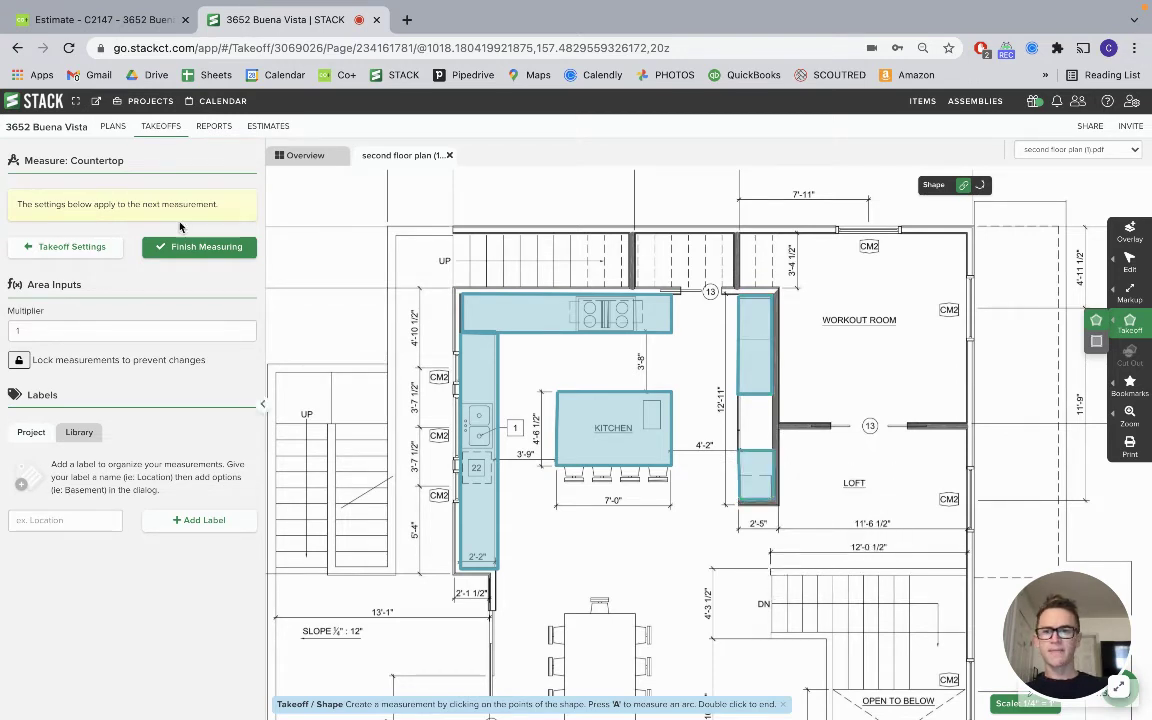
pyautogui.click(196, 246)
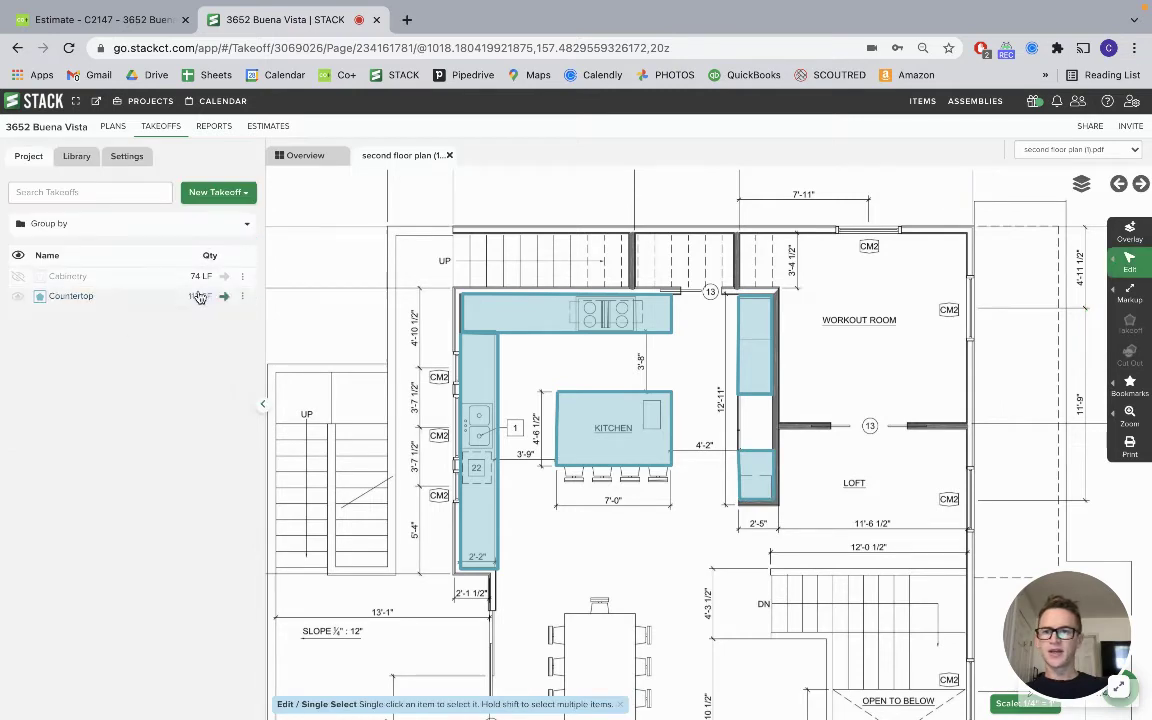
# Switch to the CoConstruct estimate, expand 19.01 Countertops, and check the Countertop takeoff quantity in STACK
pyautogui.click(108, 19)
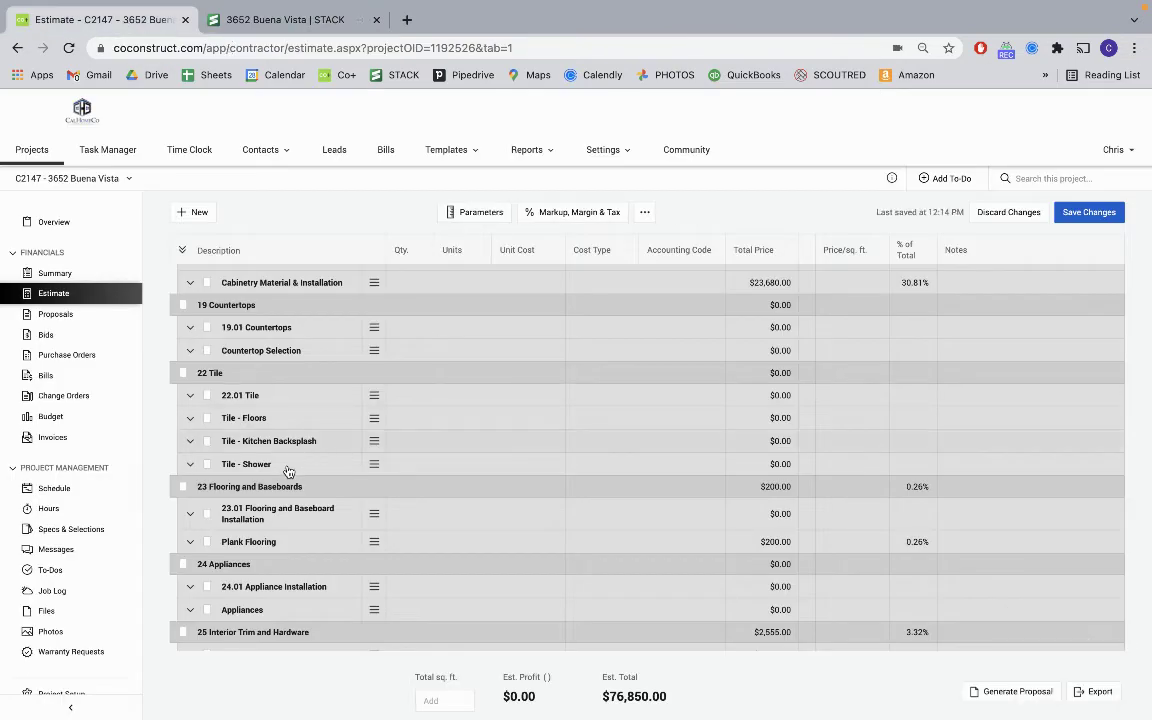
pyautogui.click(191, 321)
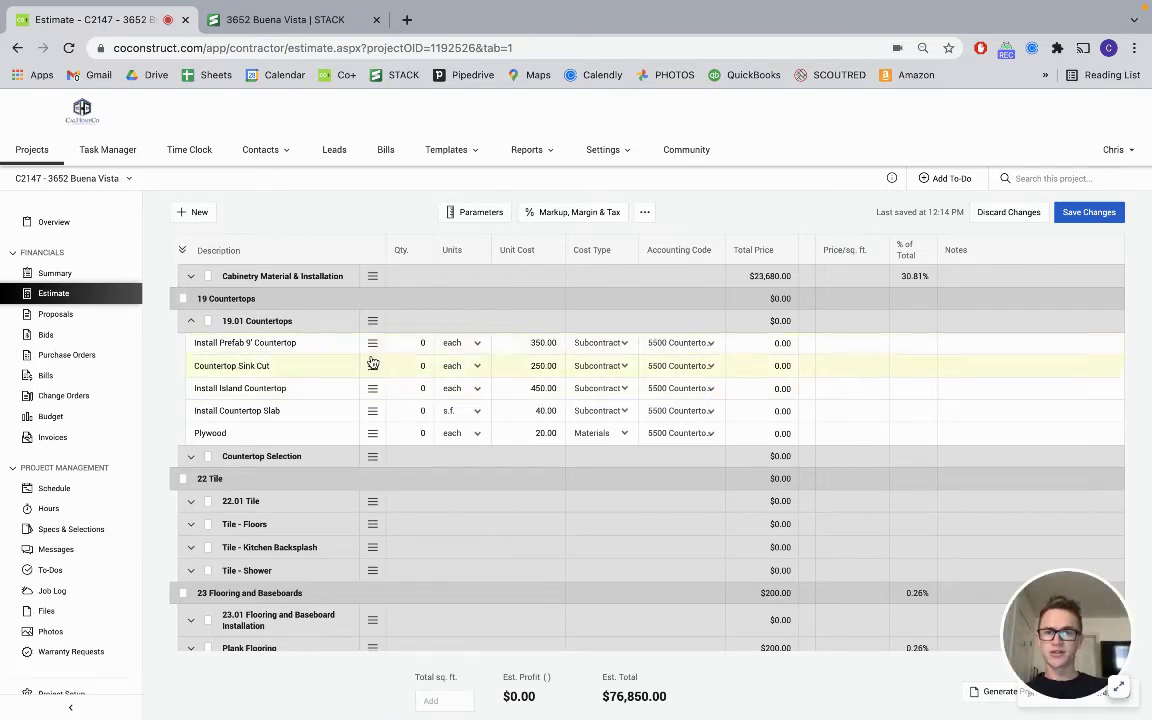
pyautogui.click(258, 24)
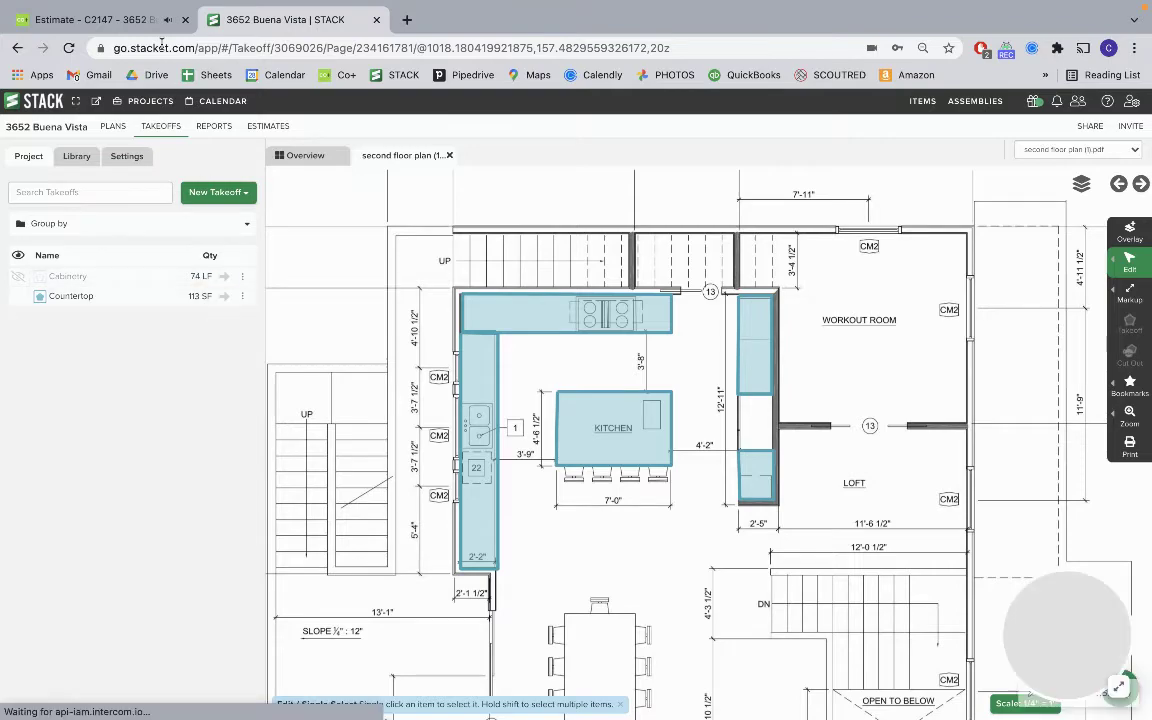
pyautogui.click(120, 20)
# Switch to CalcTape, clear the previous calculation, divide 113 by 60, and return to the CoConstruct estimate
pyautogui.click(627, 687)
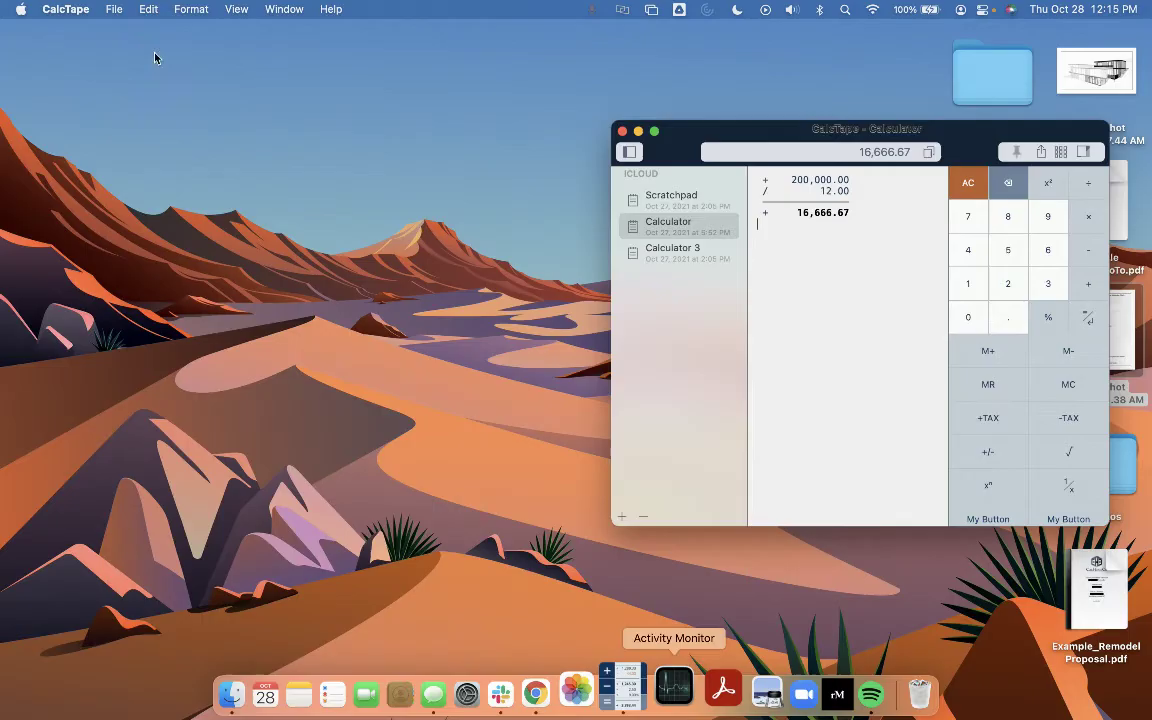
pyautogui.press('super+a')
pyautogui.press('BackSpace')
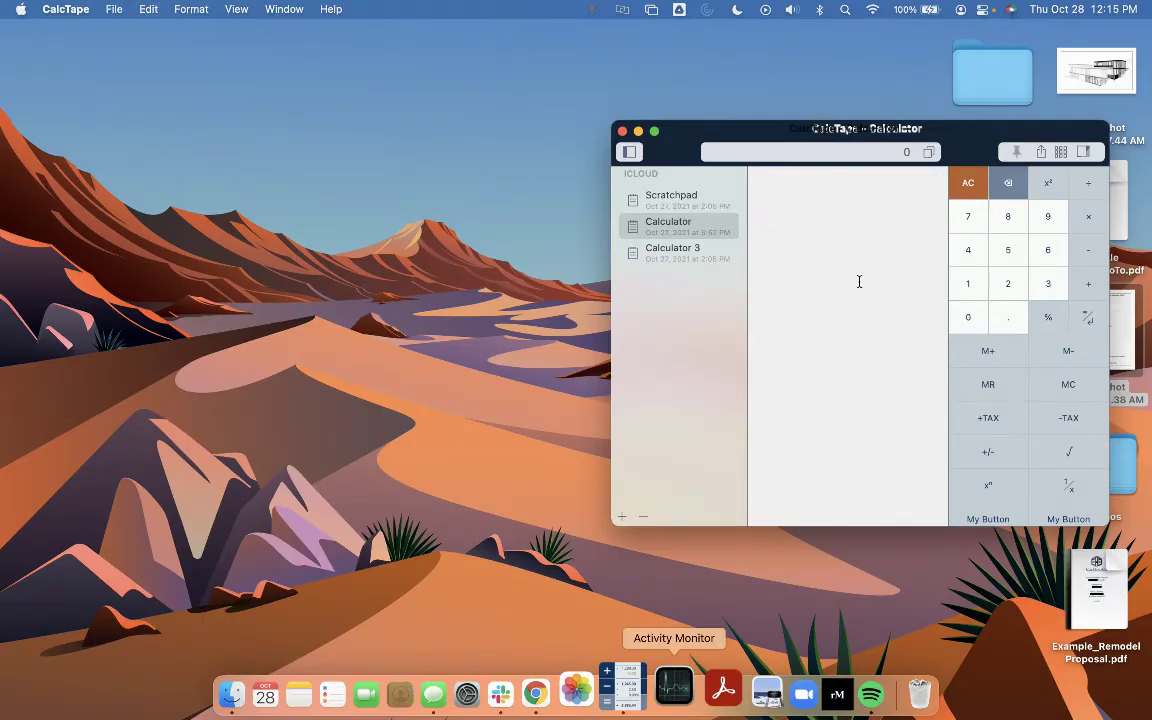
pyautogui.write('113.00 / 60')
pyautogui.press('Return')
pyautogui.hotkey('ctrl', 'Right')
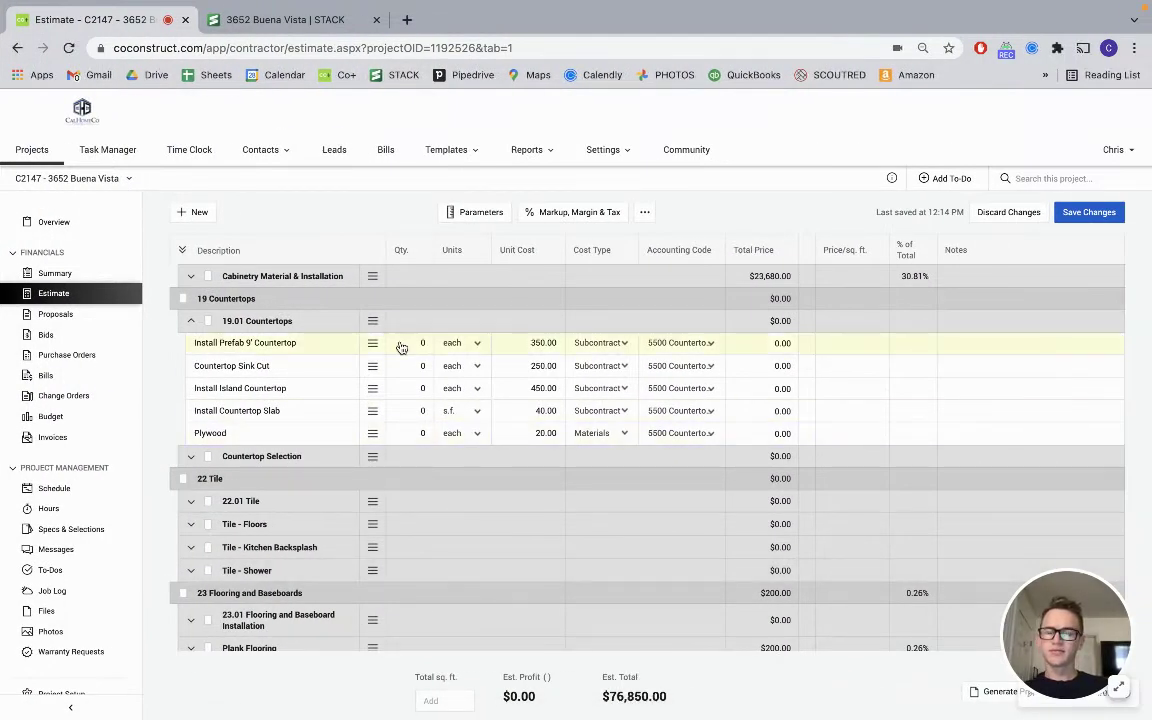
pyautogui.hotkey('ctrl', 'Left')
pyautogui.hotkey('ctrl', 'Right')
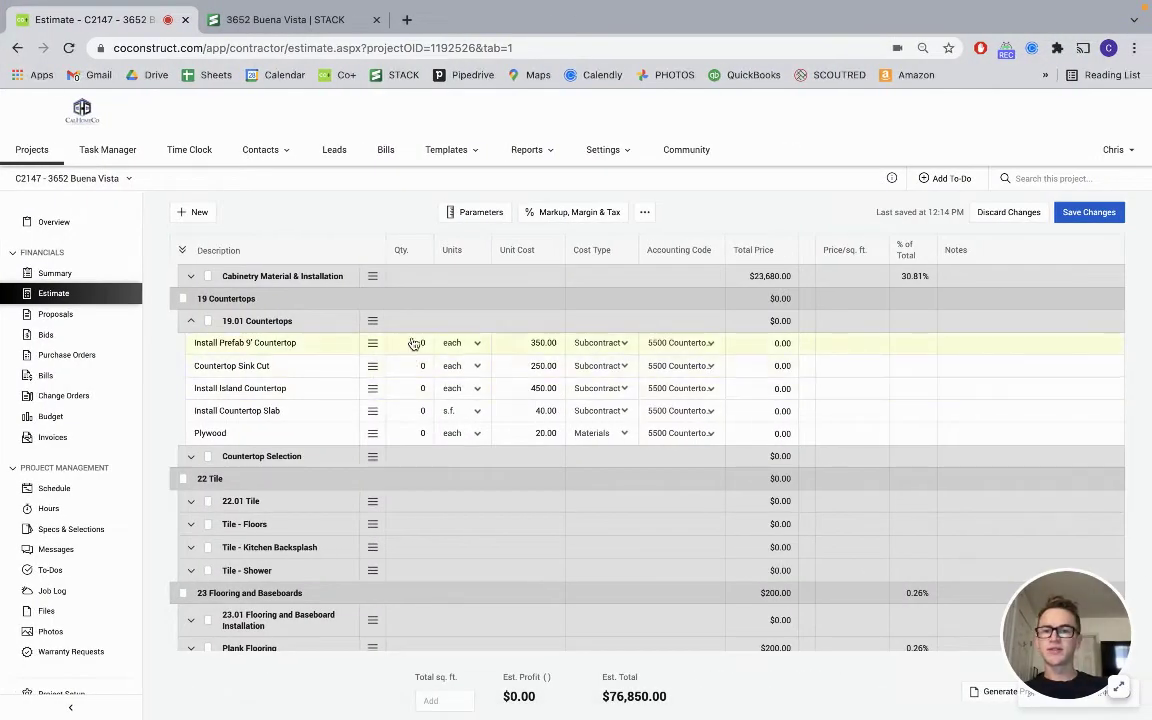
# Expand the Countertop Selection under 19 Countertops to review its lines, and delete that selection from the estimate
pyautogui.click(190, 457)
pyautogui.scroll(-2, 420, 445)
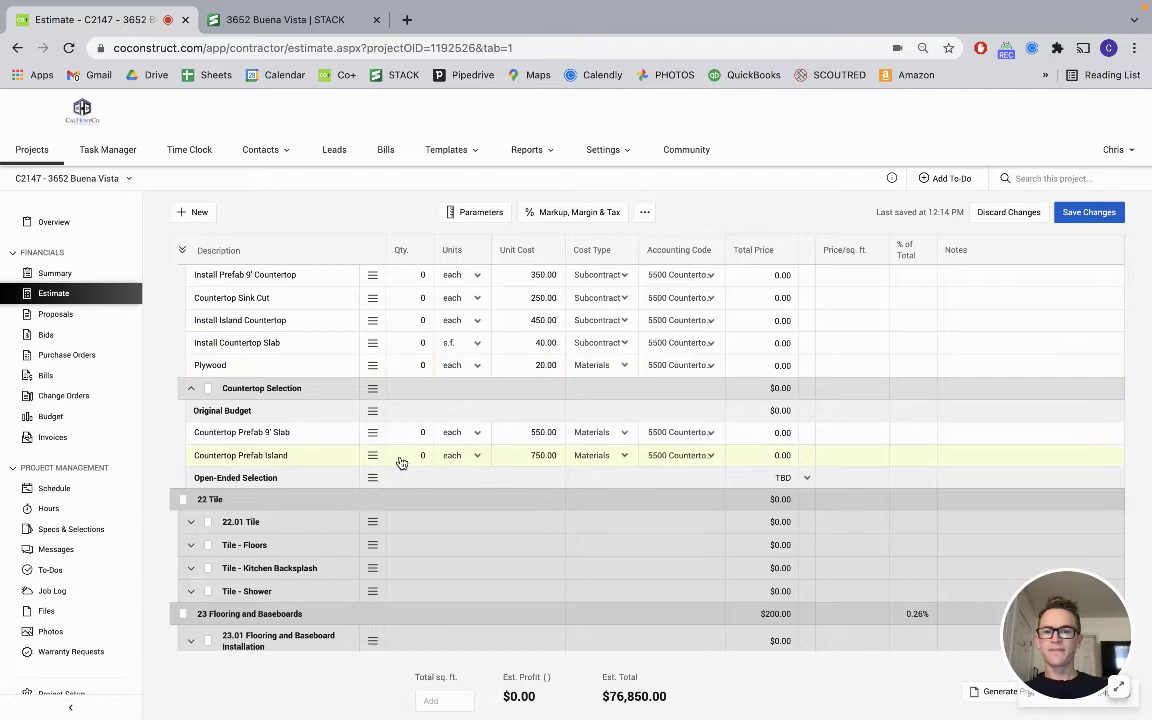
pyautogui.scroll(3, 400, 462)
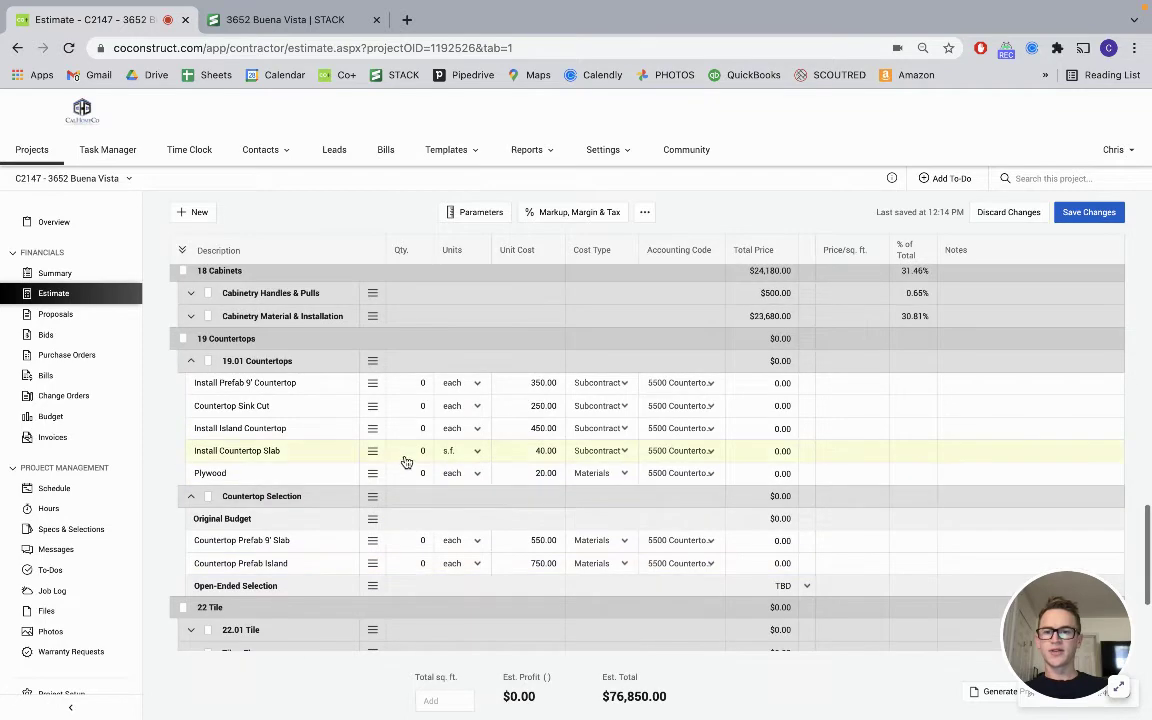
pyautogui.click(207, 497)
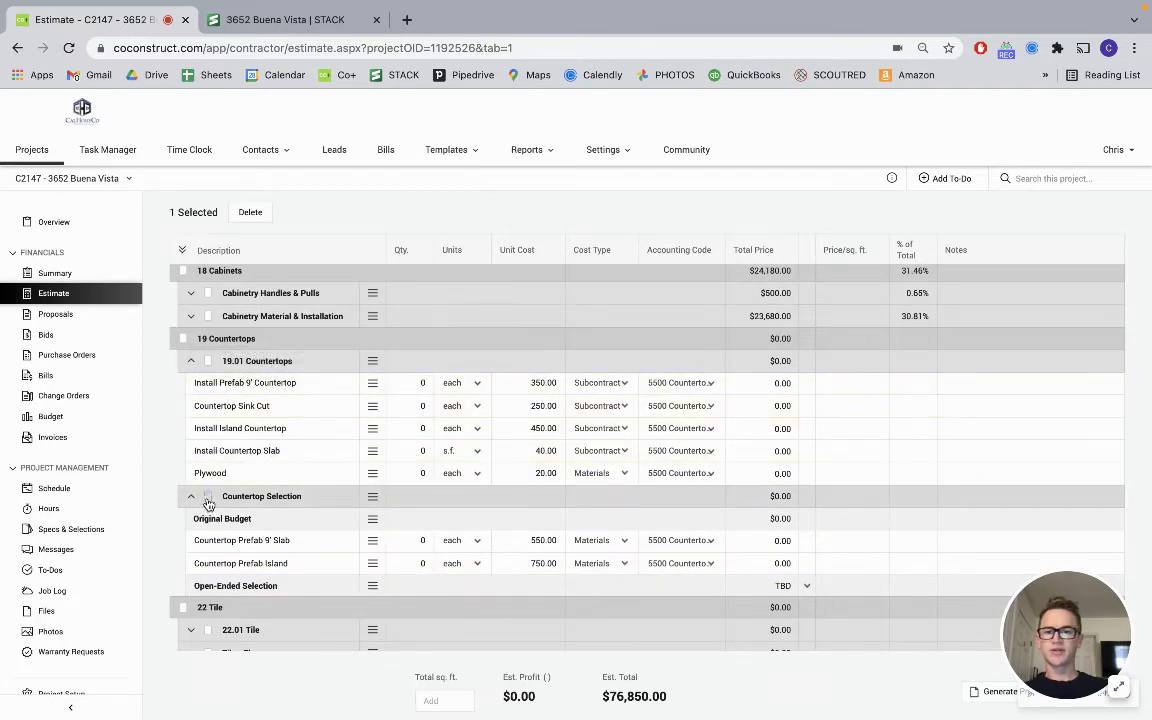
pyautogui.click(249, 214)
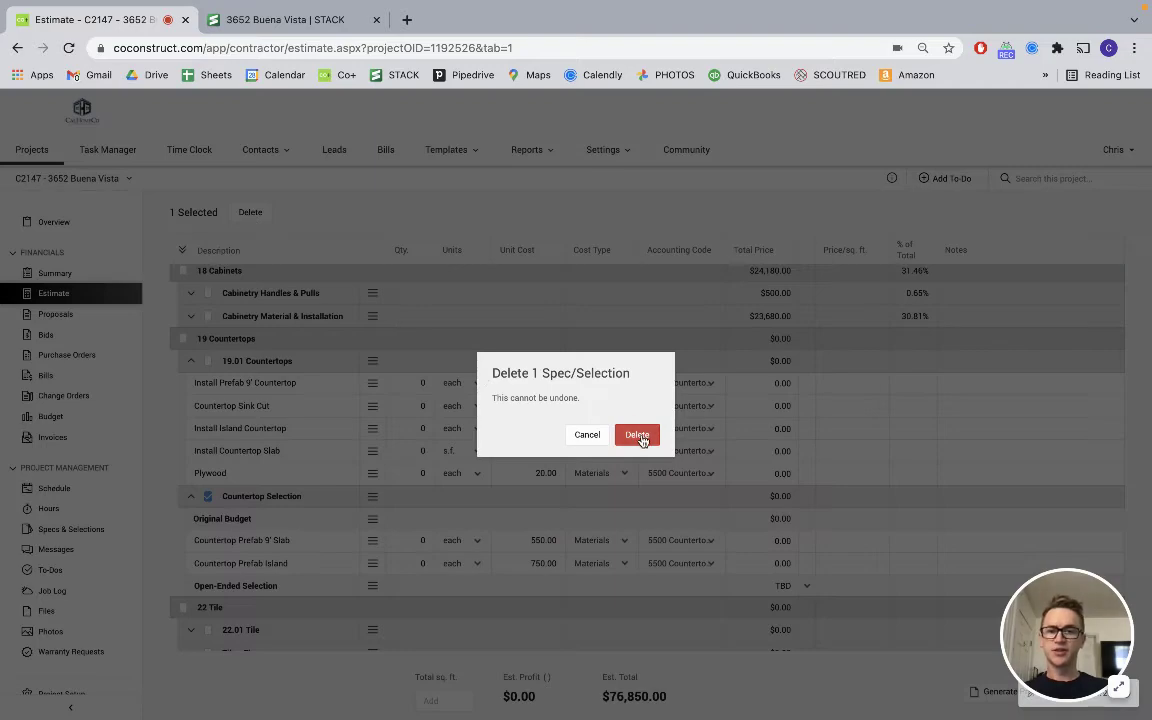
pyautogui.click(635, 432)
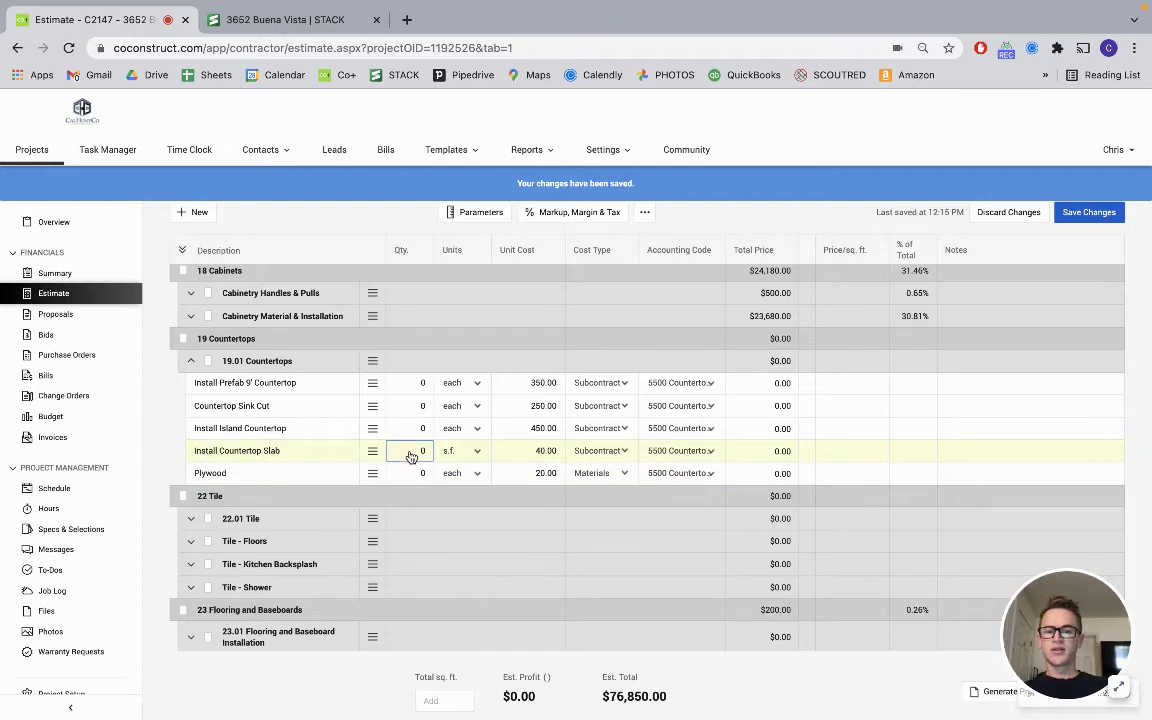
# Set the quantity of Install Countertop Slab to 113 s.f. and of Countertop Sink Cut to 1
pyautogui.write('13')
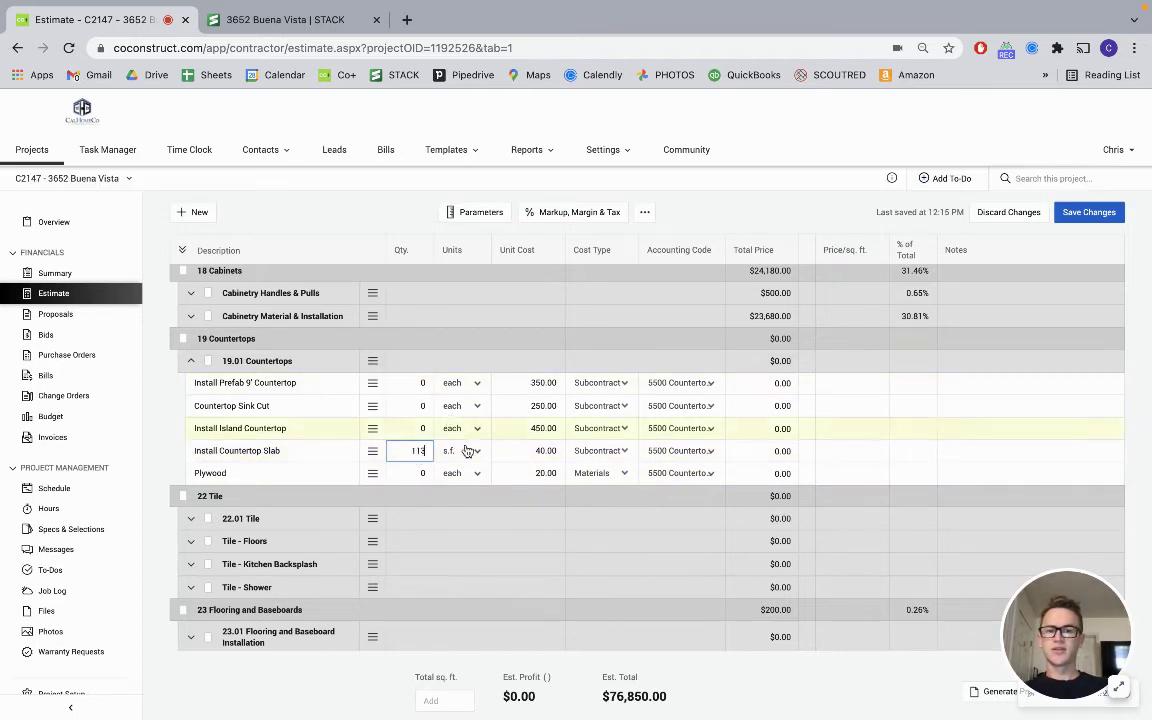
pyautogui.press('Tab')
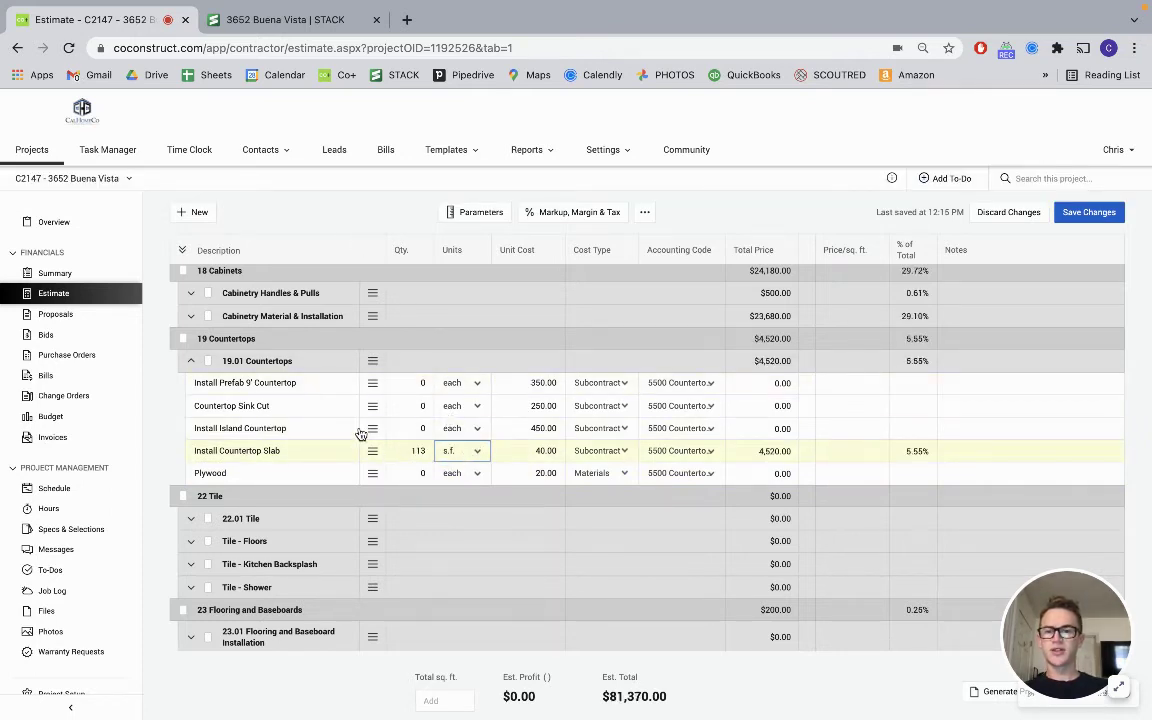
pyautogui.click(320, 428)
pyautogui.click(318, 406)
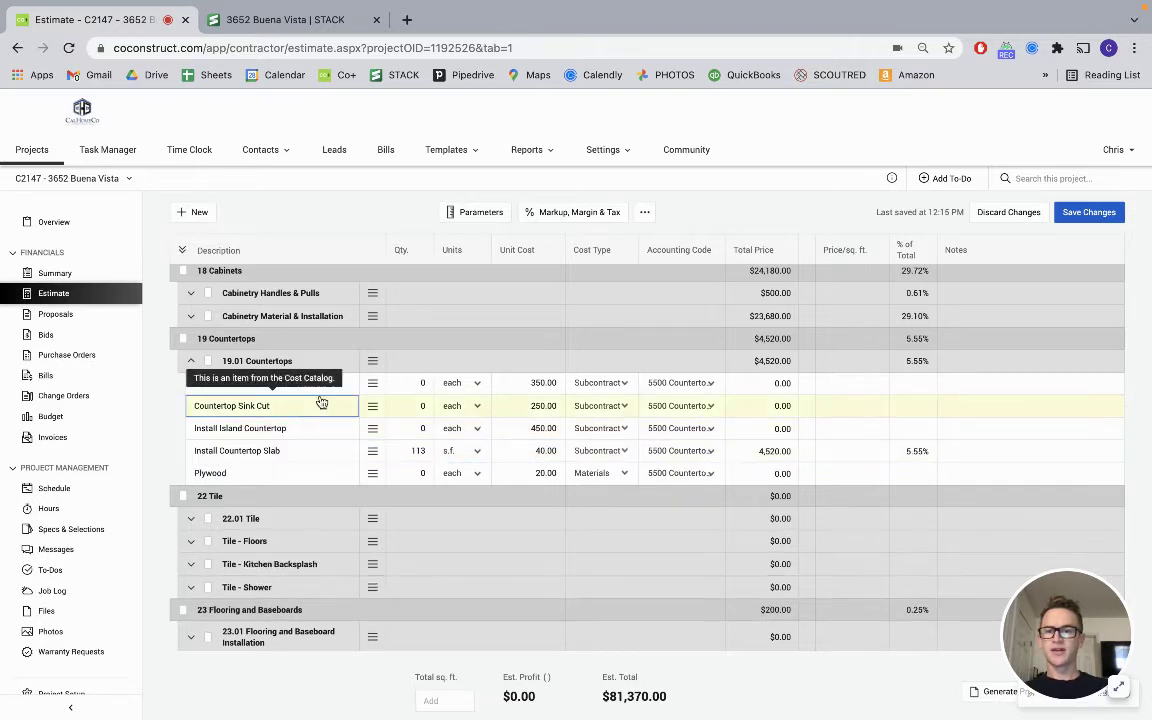
pyautogui.click(409, 410)
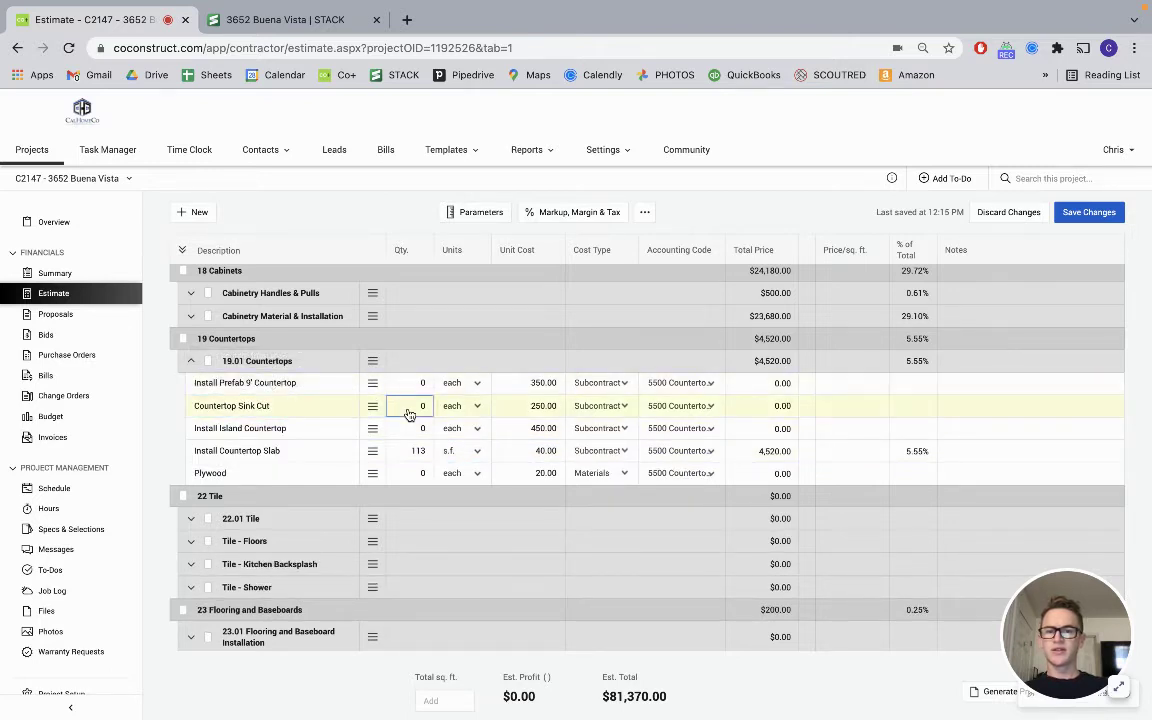
pyautogui.write('1')
# Delete the Install Prefab 9' Countertop and Install Island Countertop cost lines from 19.01 Countertops
pyautogui.click(329, 389)
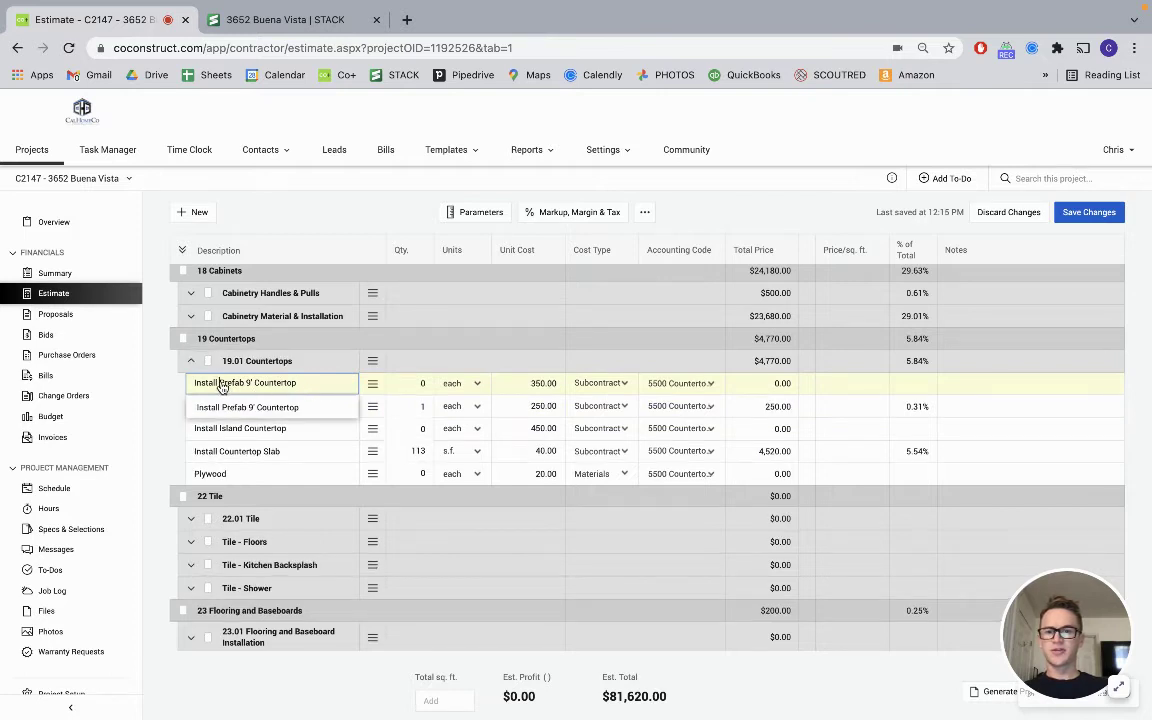
pyautogui.moveTo(222, 387); pyautogui.dragTo(360, 385)
pyautogui.press('BackSpace')
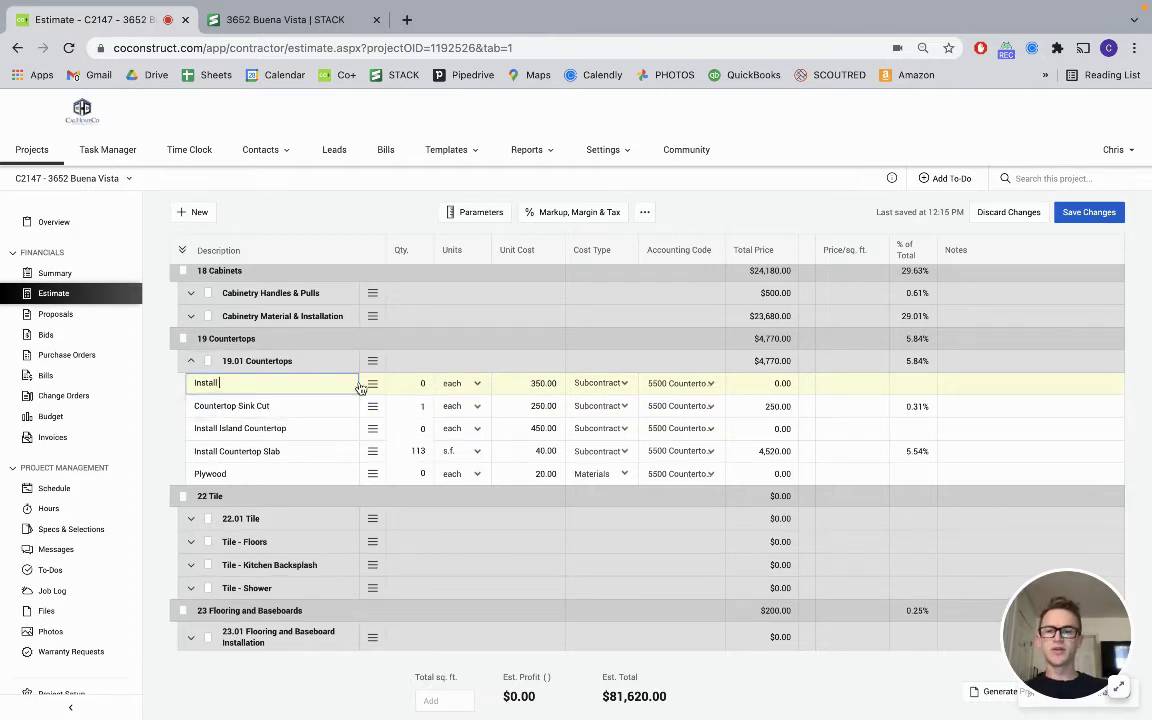
pyautogui.press('BackSpace')
pyautogui.press('BackSpace')
pyautogui.press('BackSpace')
pyautogui.press('BackSpace')
pyautogui.press('BackSpace')
pyautogui.press('BackSpace')
pyautogui.press('BackSpace')
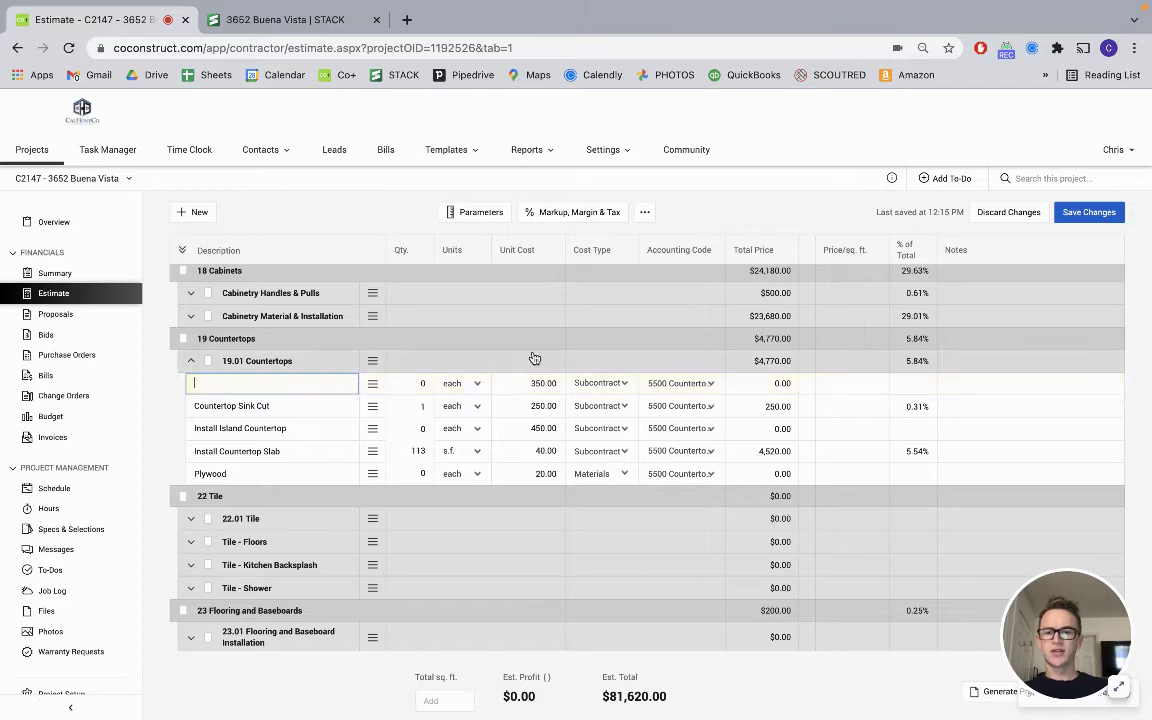
pyautogui.click(372, 383)
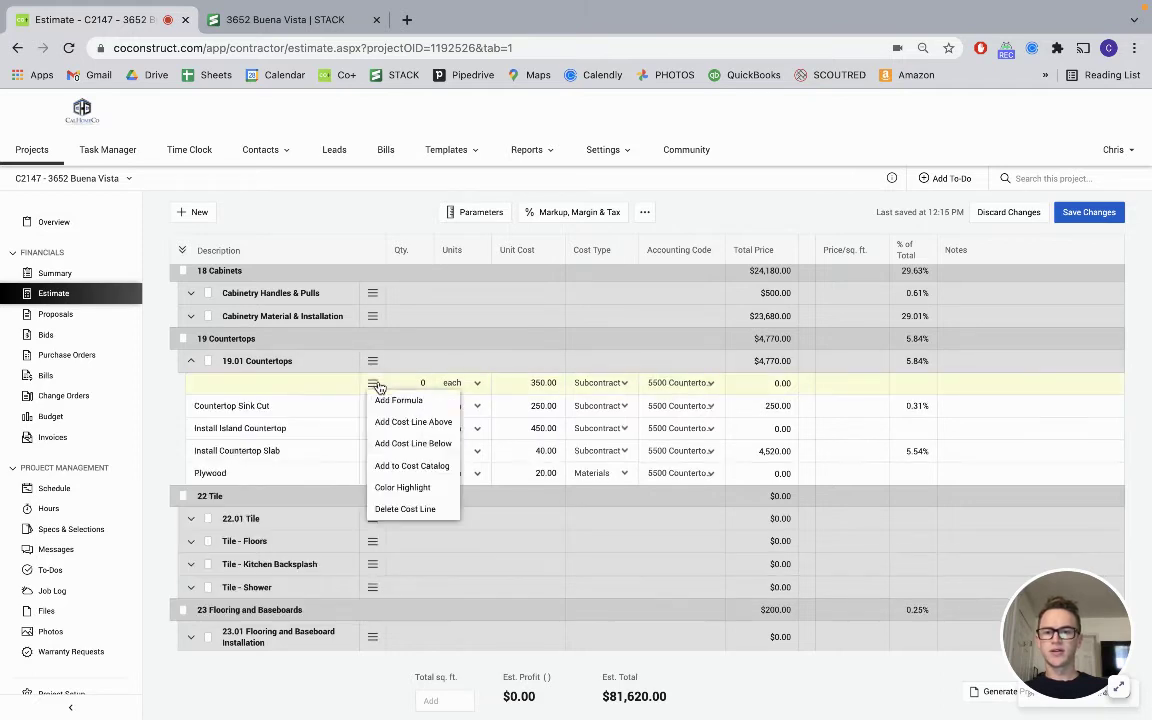
pyautogui.click(405, 513)
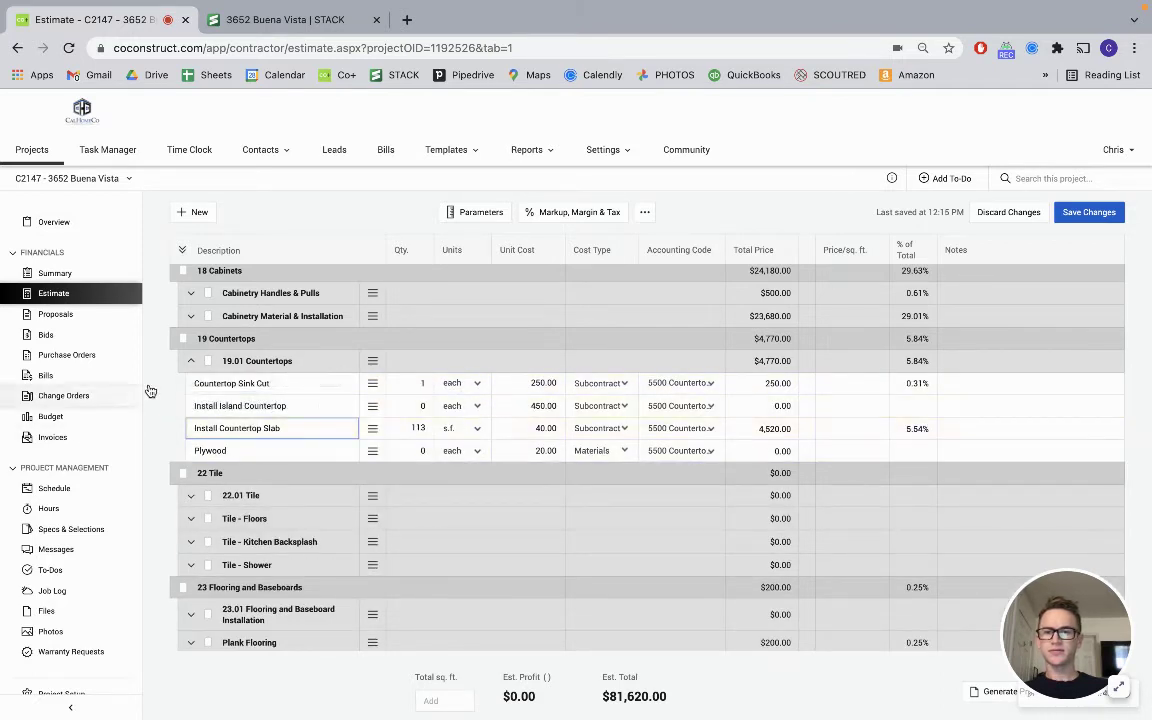
pyautogui.click(372, 406)
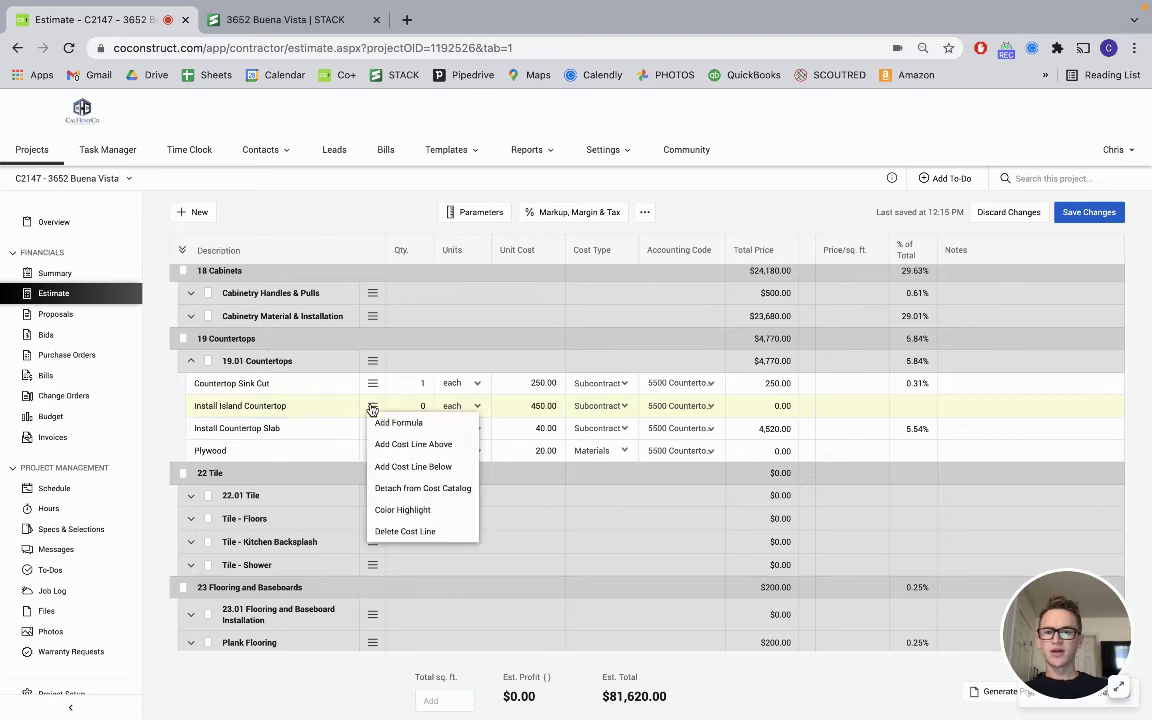
pyautogui.click(405, 532)
# Replace the Plywood line with the Countertop Custom Size Slab catalog item, with quantity 2 and unit cost 1,200.00
pyautogui.click(282, 430)
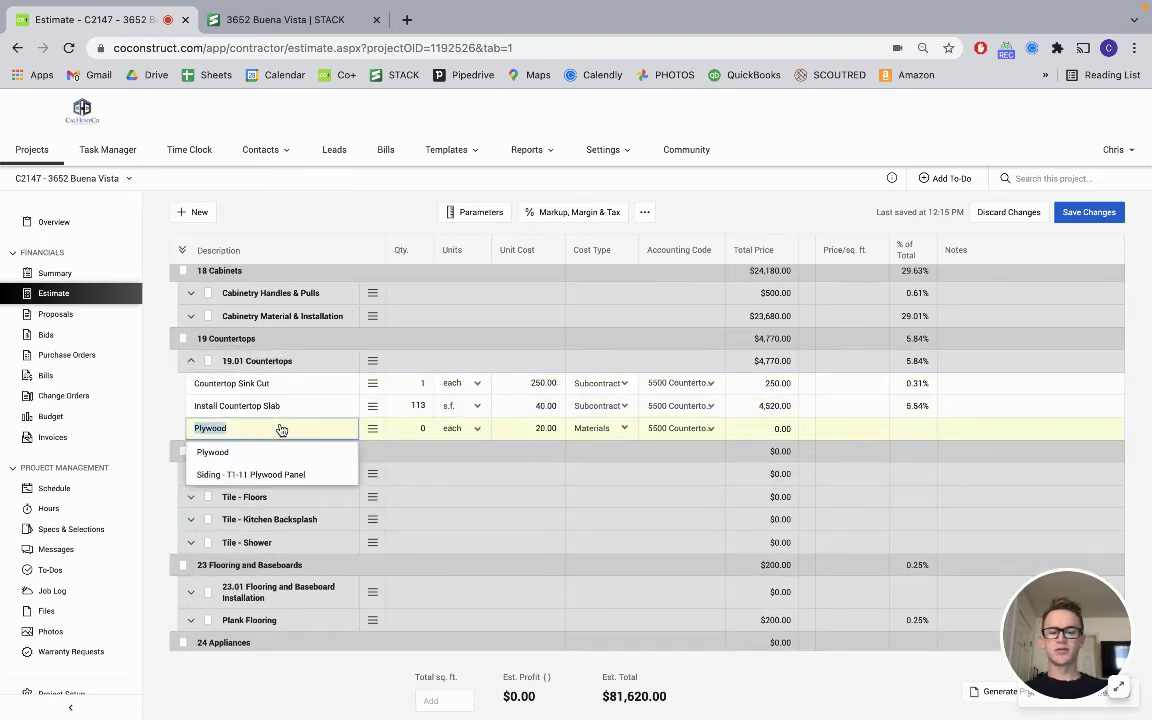
pyautogui.write('Countertop')
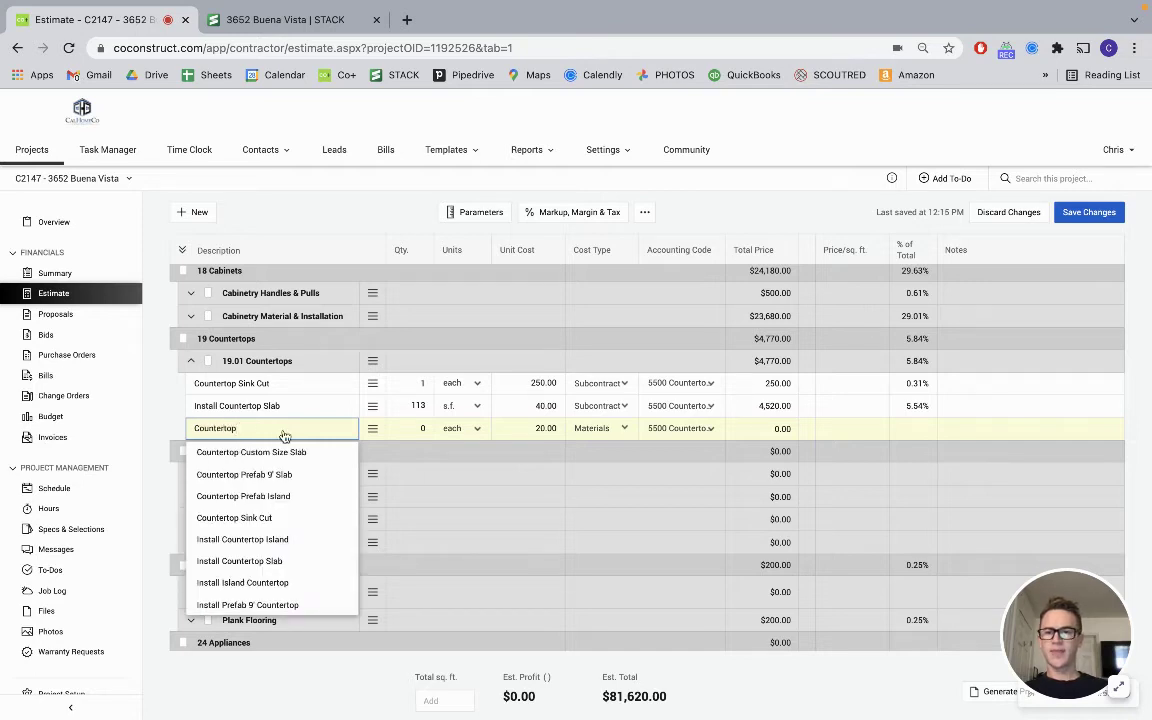
pyautogui.click(296, 454)
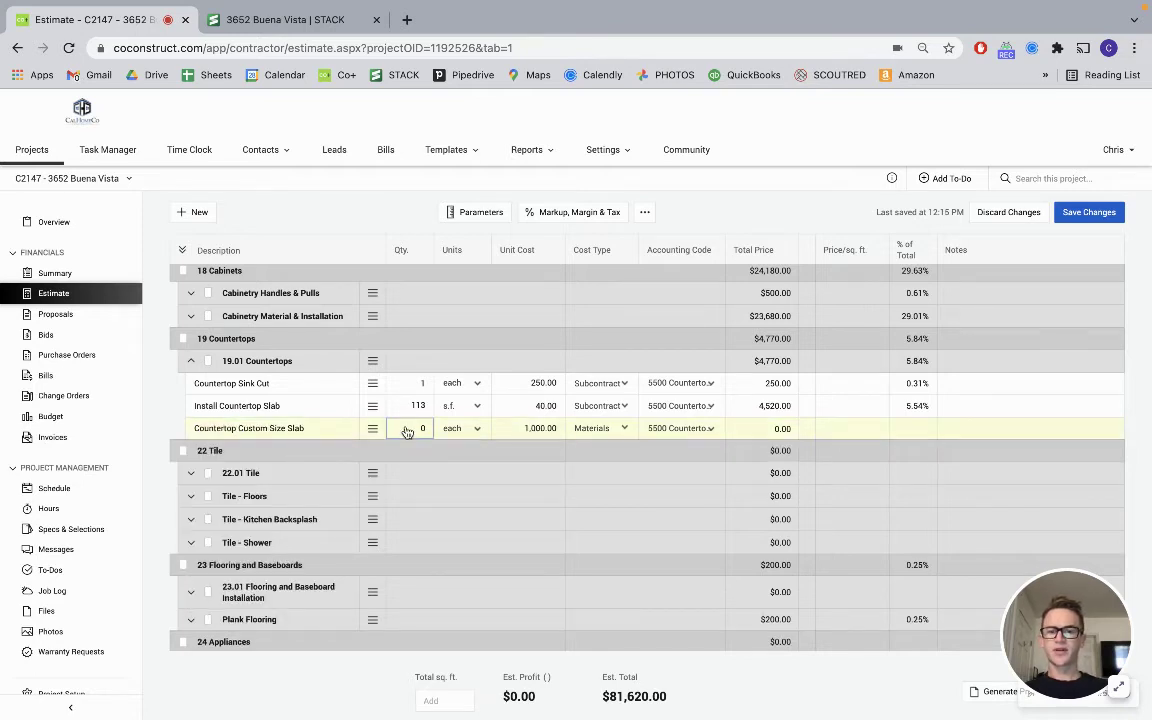
pyautogui.write('2')
pyautogui.click(525, 428)
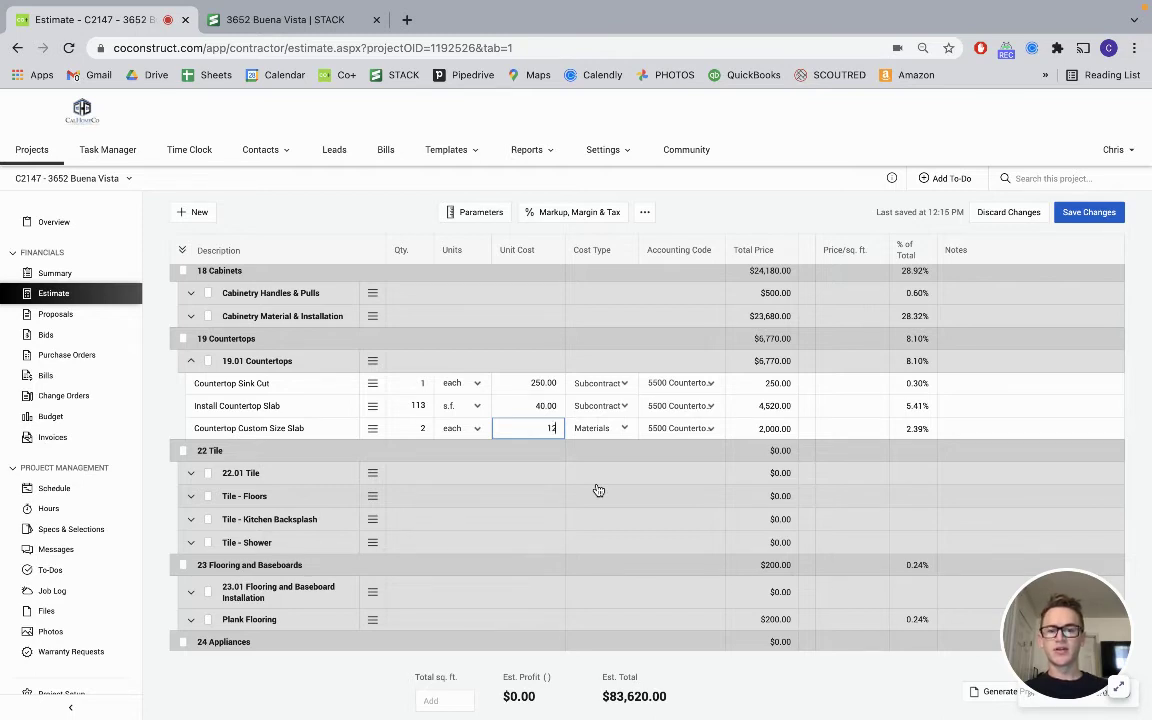
pyautogui.write('00.00')
pyautogui.press('Tab')
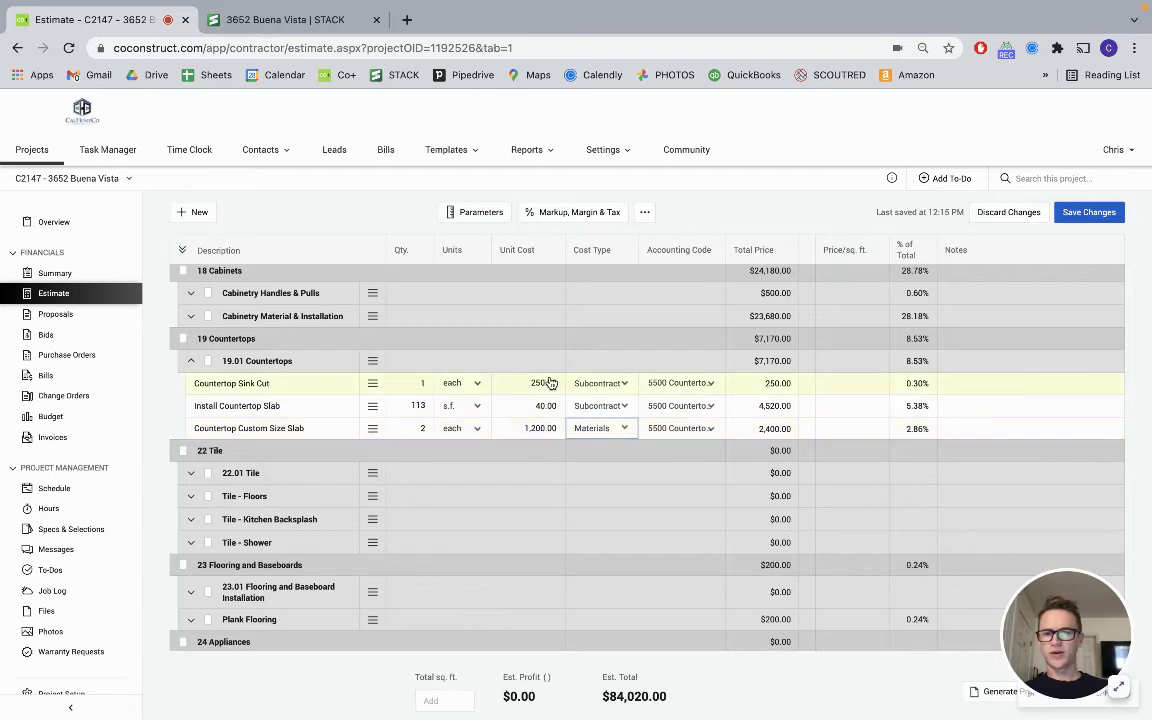
# Collapse 19.01 Countertops and expand 22.01 Tile to review its cost lines and quantity formulas
pyautogui.click(530, 408)
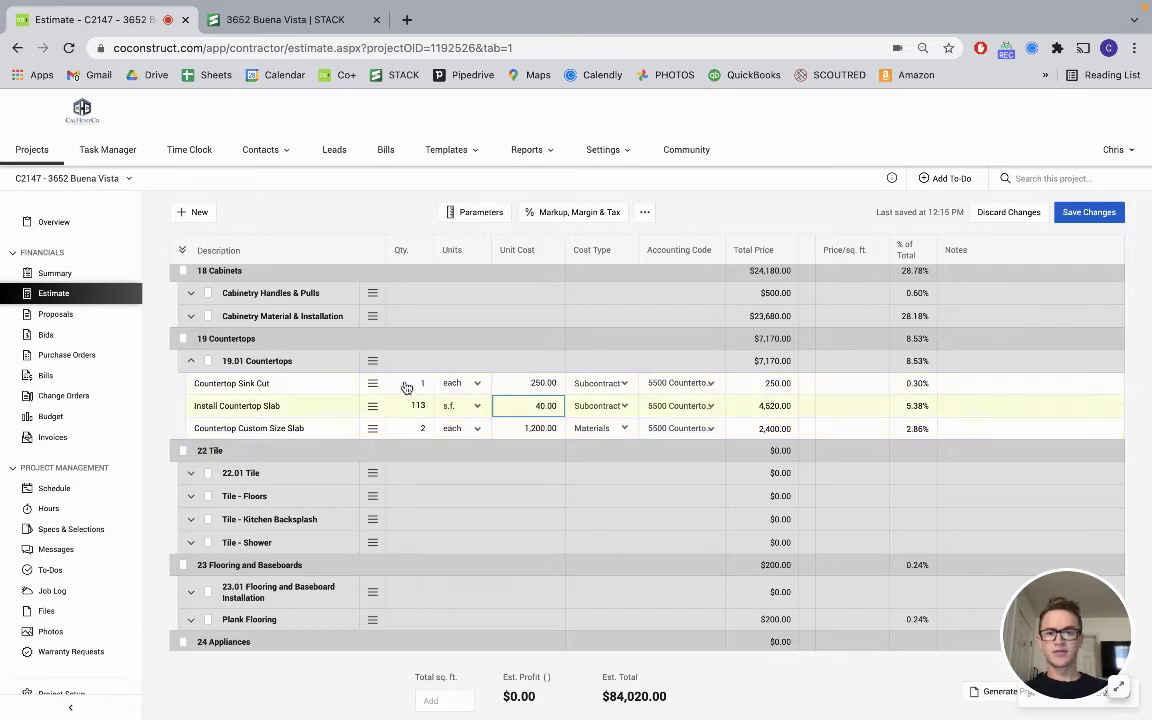
pyautogui.click(190, 362)
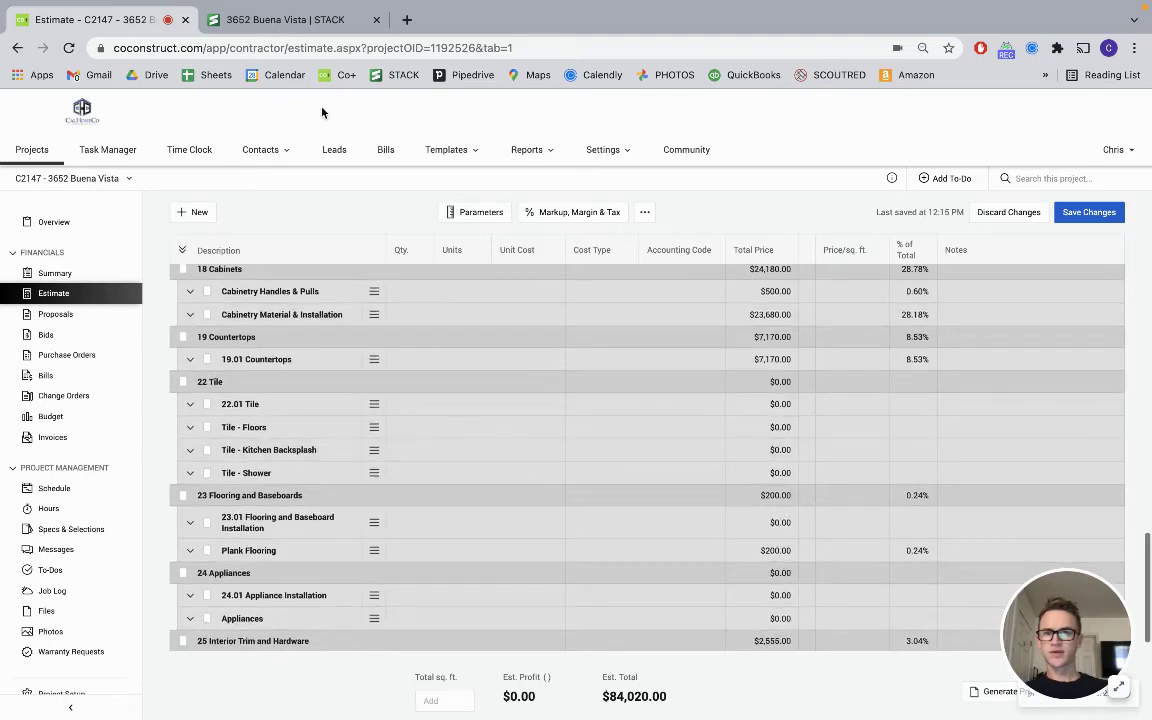
pyautogui.click(278, 20)
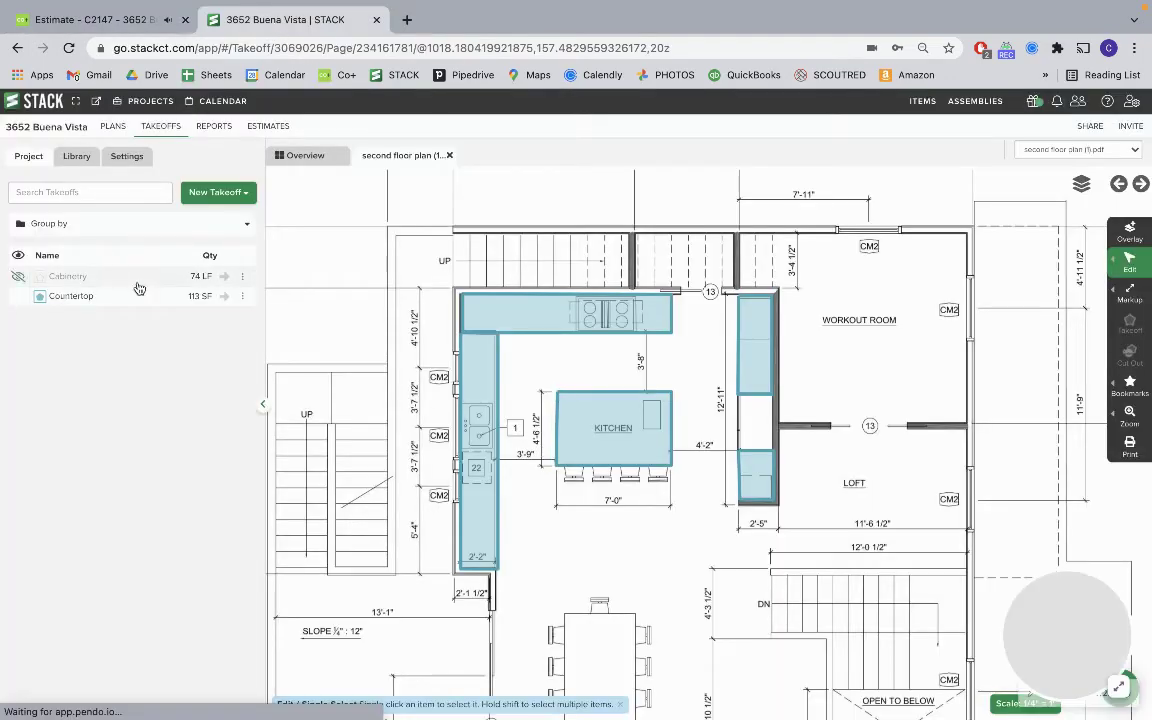
pyautogui.click(95, 19)
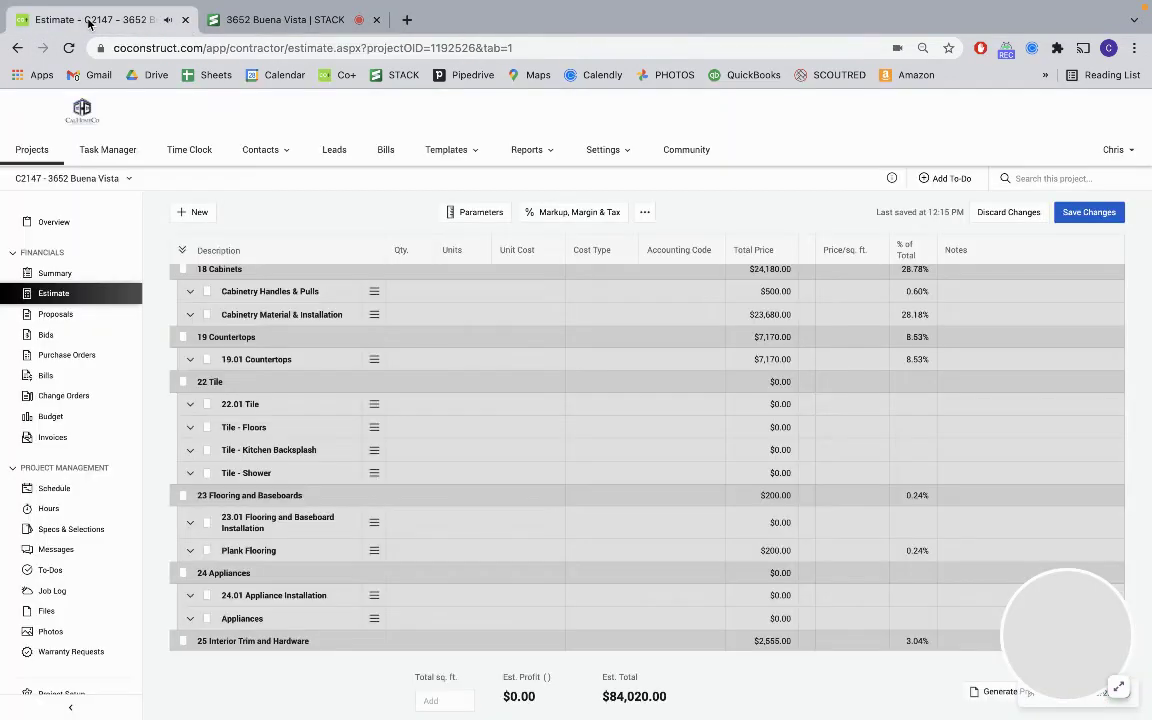
pyautogui.click(191, 407)
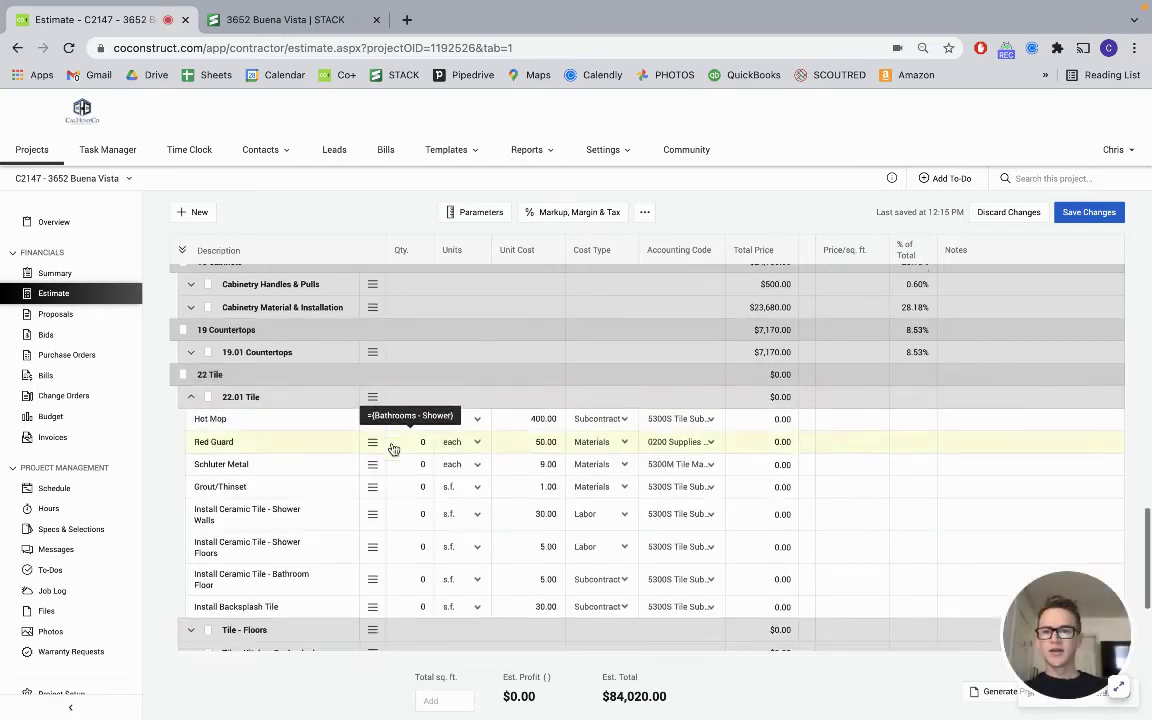
pyautogui.scroll(-2, 535, 337)
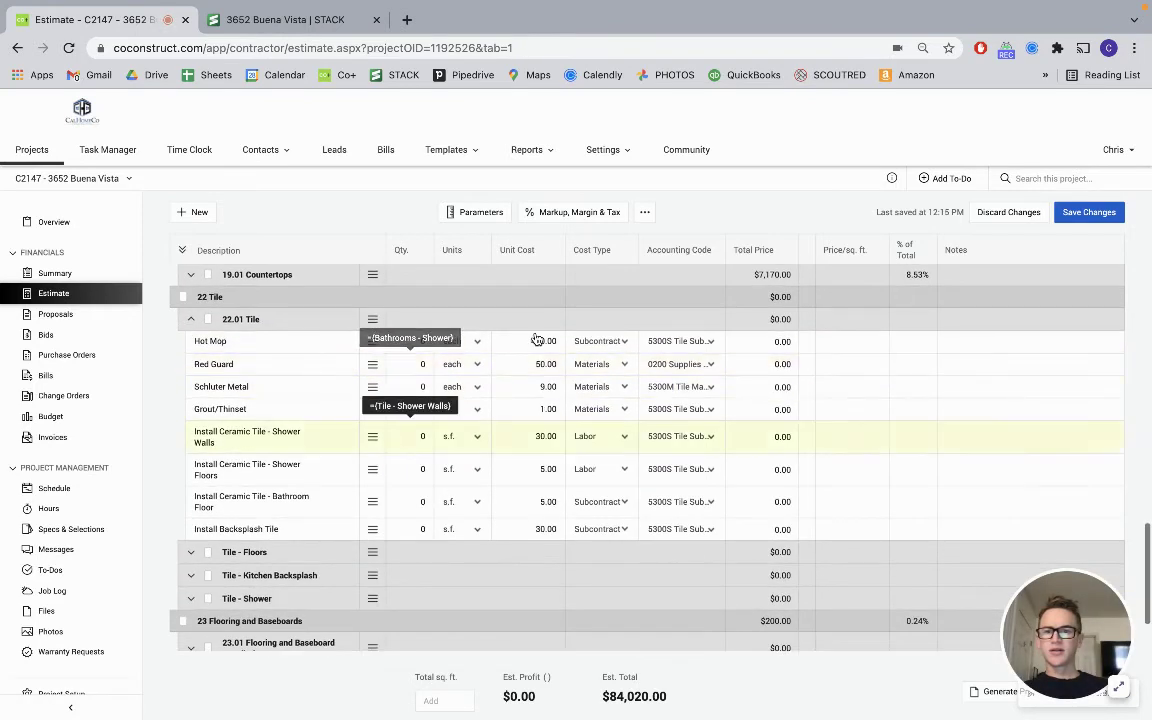
# Switch to STACK and examine the bathroom, kitchen and great room on the second floor plan for tile and flooring work
pyautogui.click(295, 30)
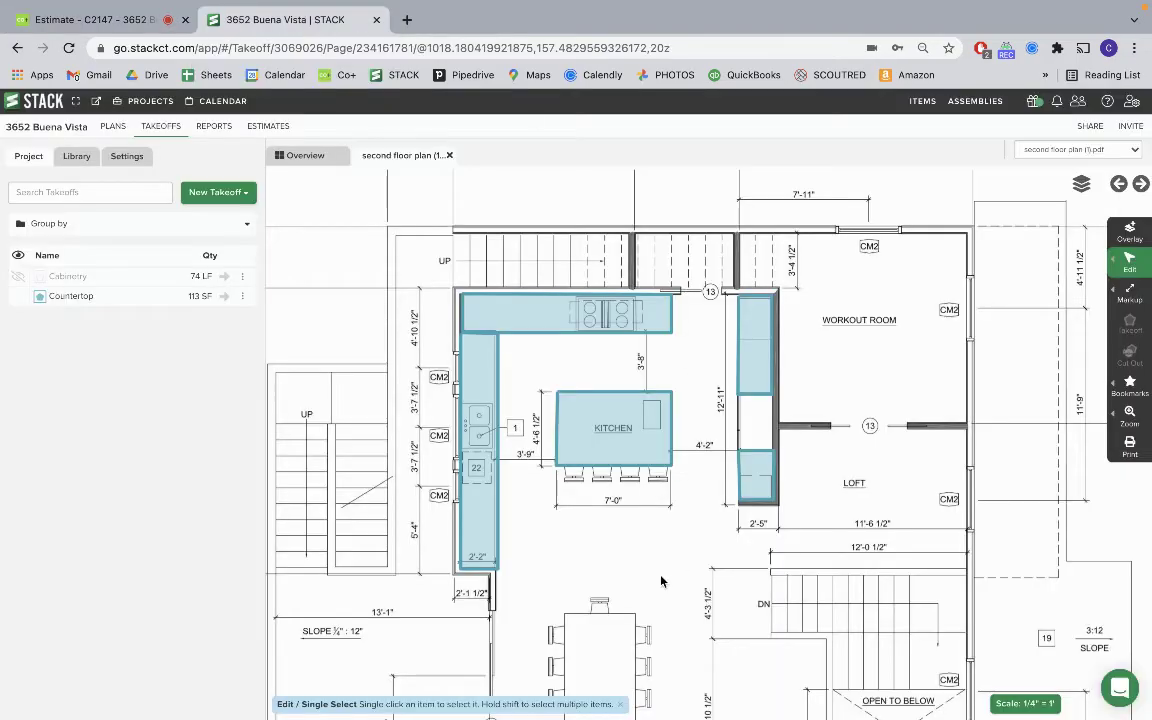
pyautogui.scroll(3, 525, 338)
pyautogui.scroll(-3, 525, 338)
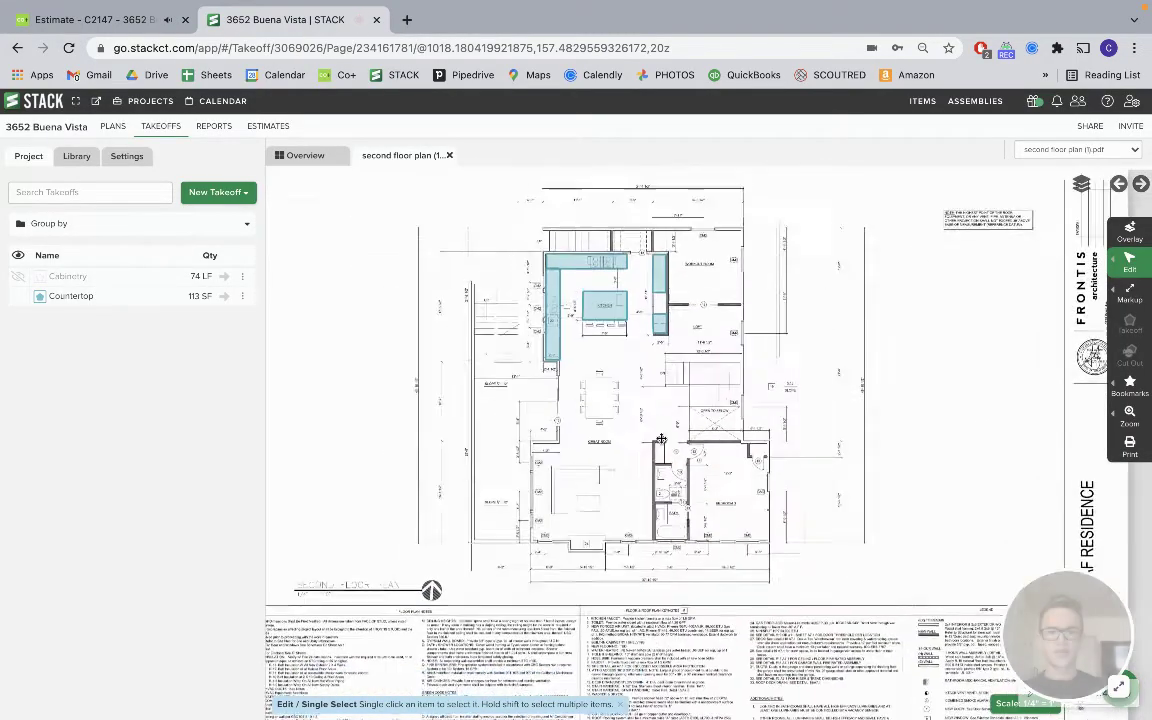
pyautogui.scroll(4, 668, 543)
pyautogui.scroll(-2, 668, 543)
pyautogui.scroll(1, 668, 543)
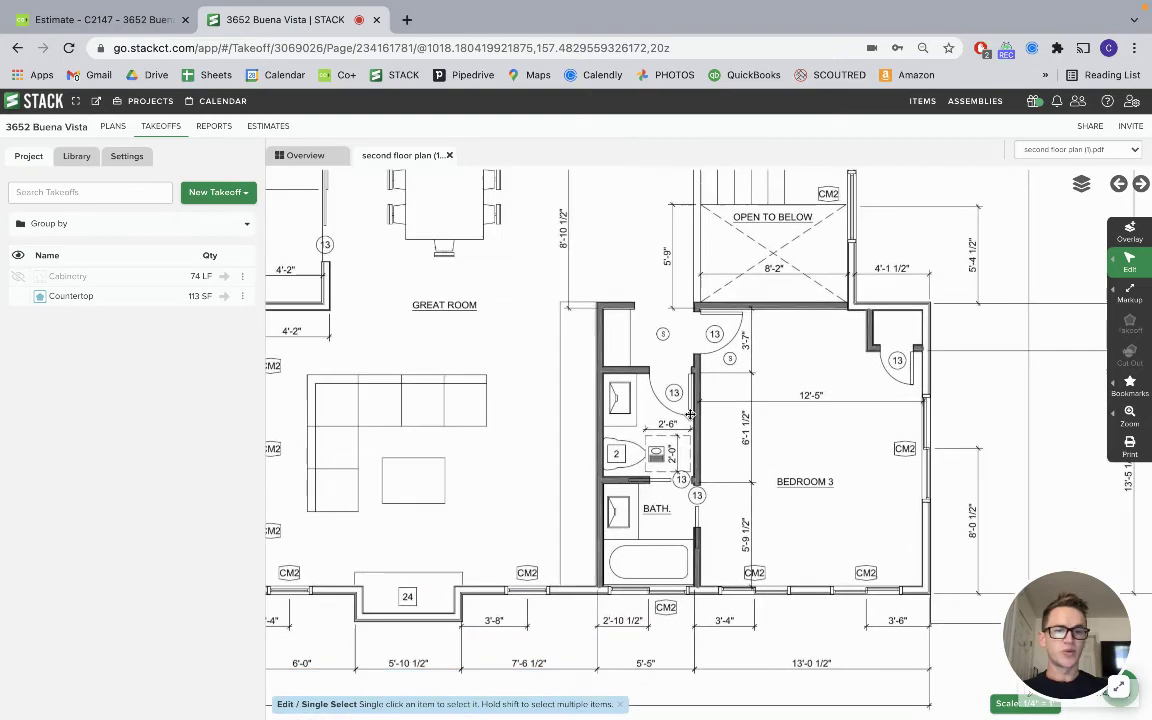
pyautogui.moveTo(706, 483); pyautogui.dragTo(806, 470)
pyautogui.scroll(-2, 806, 470)
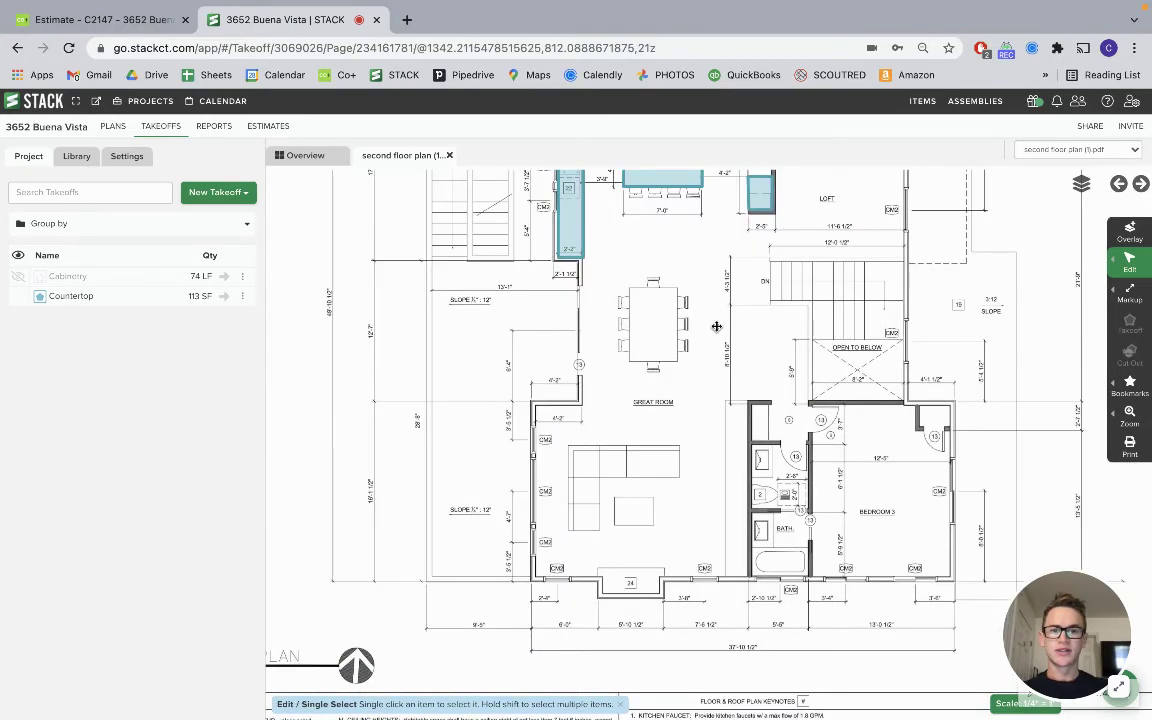
pyautogui.moveTo(716, 326); pyautogui.dragTo(612, 601)
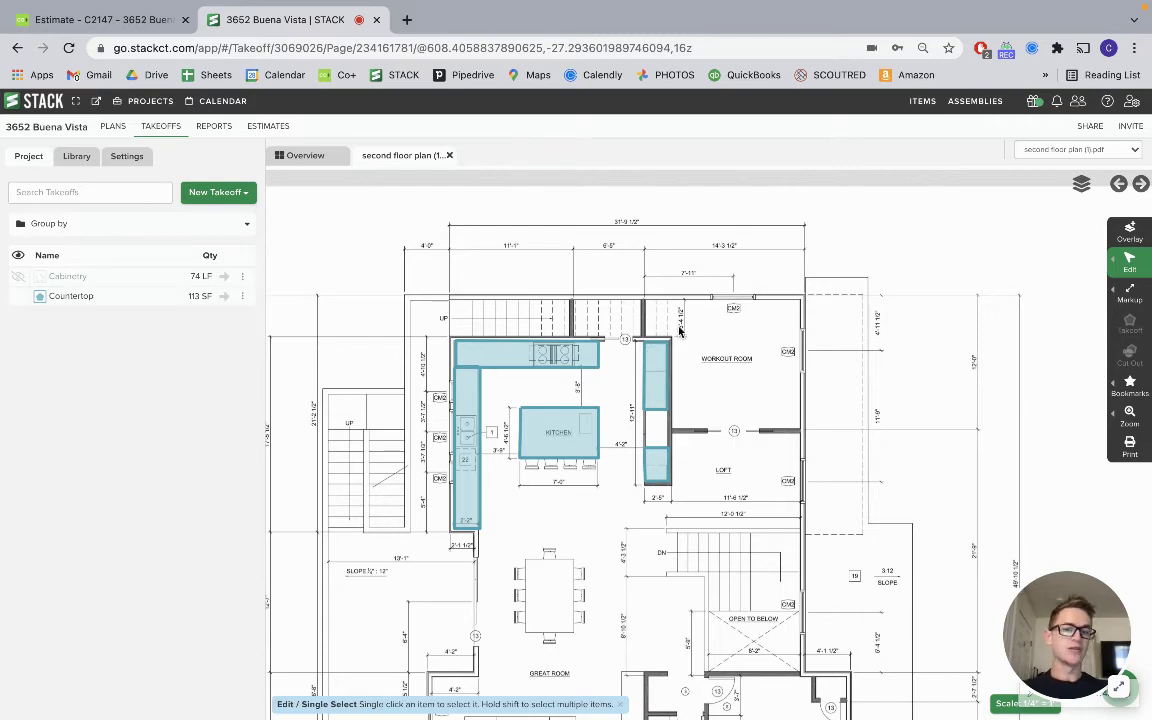
pyautogui.moveTo(700, 601); pyautogui.dragTo(662, 249)
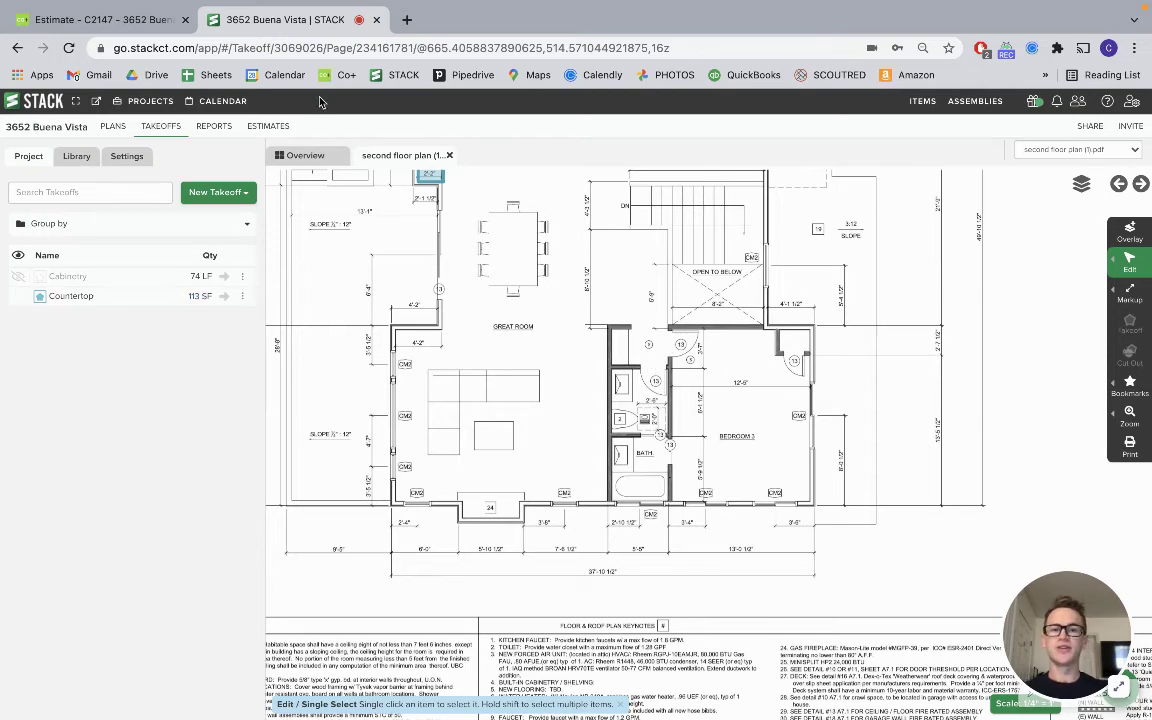
# Return to the CoConstruct estimate, collapse 22.01 Tile, check the 23 Flooring and Baseboards section, and switch back to the STACK floor plan
pyautogui.click(113, 20)
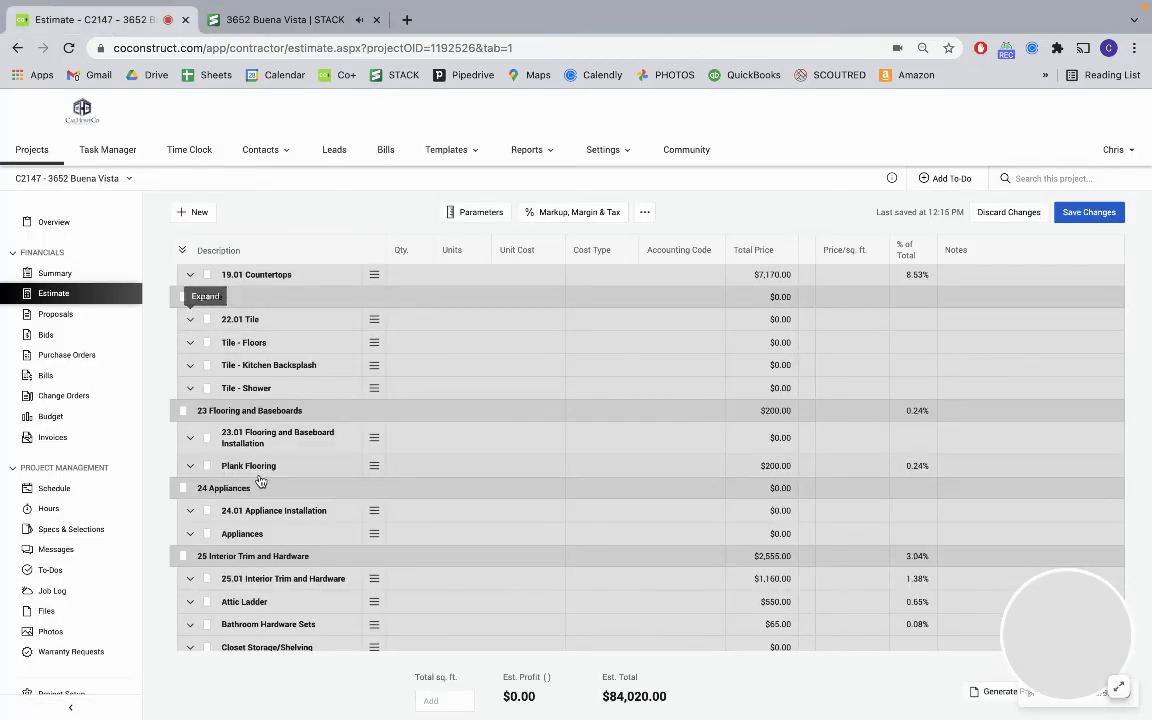
pyautogui.scroll(-2, 258, 482)
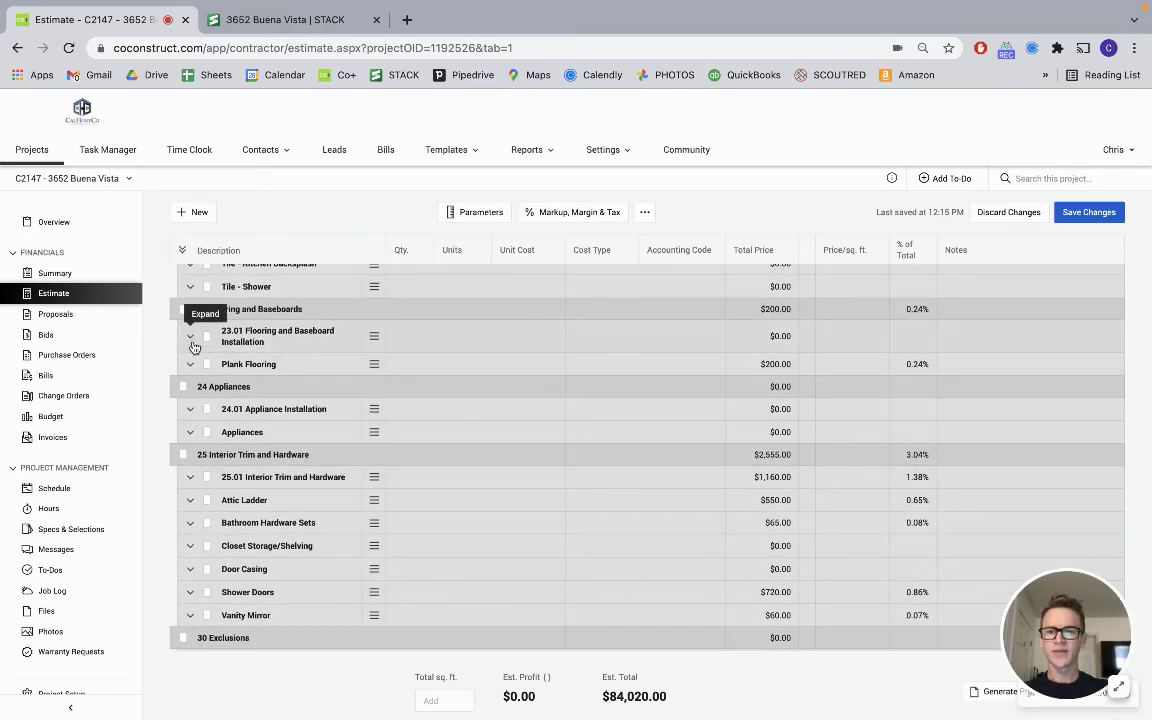
pyautogui.click(260, 20)
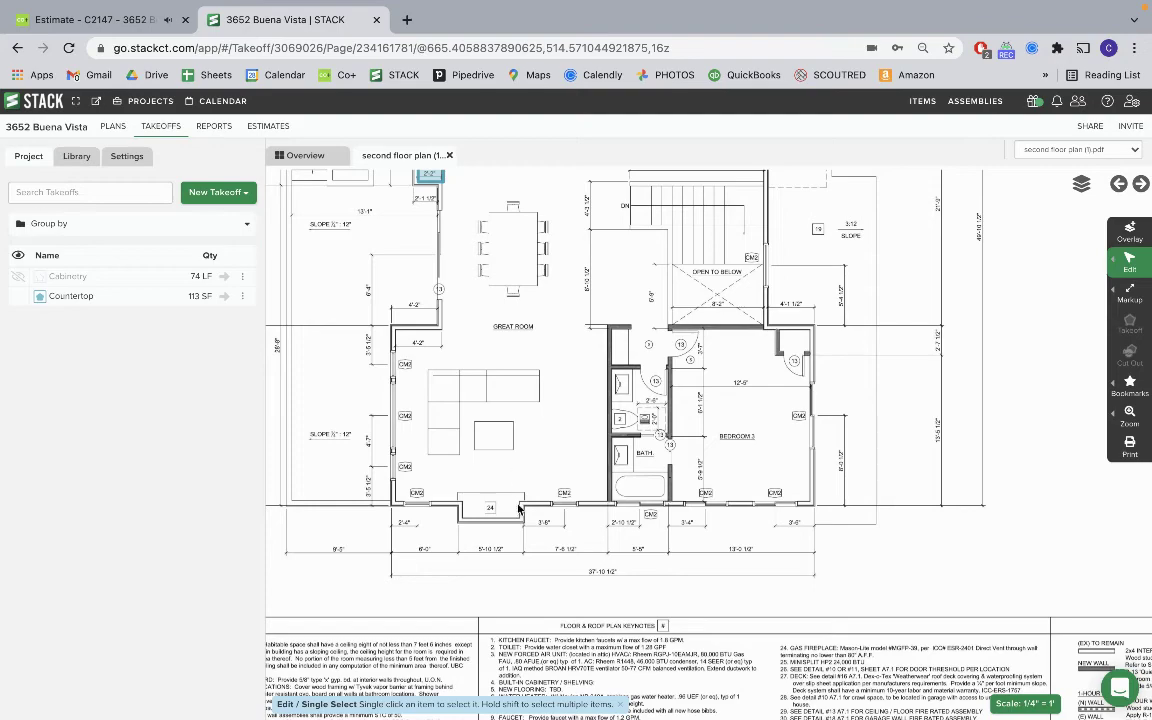
# Create an area takeoff named Plank Flooring for the second floor plan and start measuring it
pyautogui.scroll(-5, 519, 509)
pyautogui.scroll(3, 519, 538)
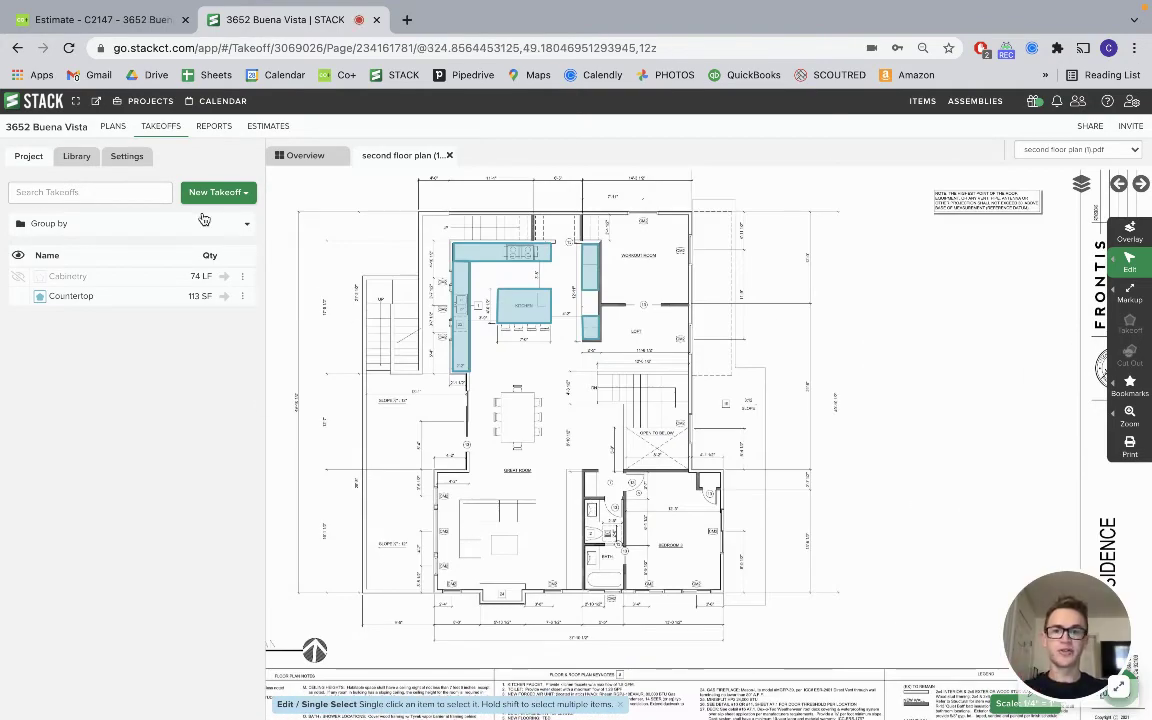
pyautogui.click(215, 191)
pyautogui.click(129, 218)
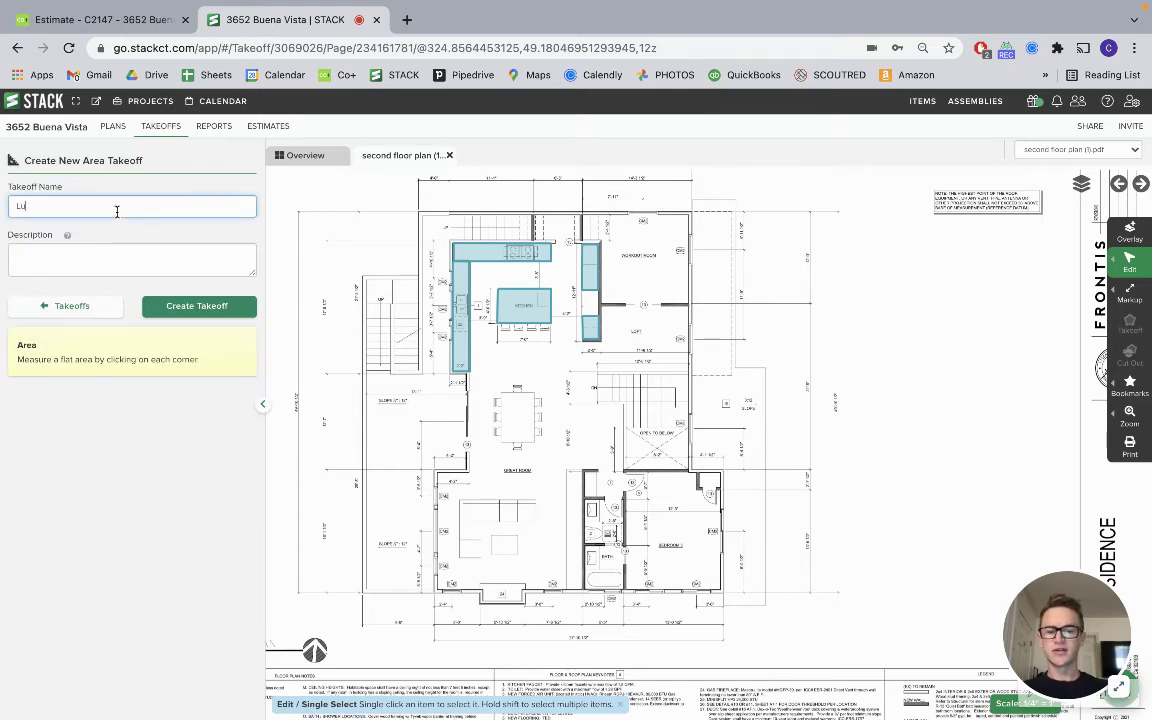
pyautogui.press('BackSpace')
pyautogui.press('BackSpace')
pyautogui.press('BackSpace')
pyautogui.write('P')
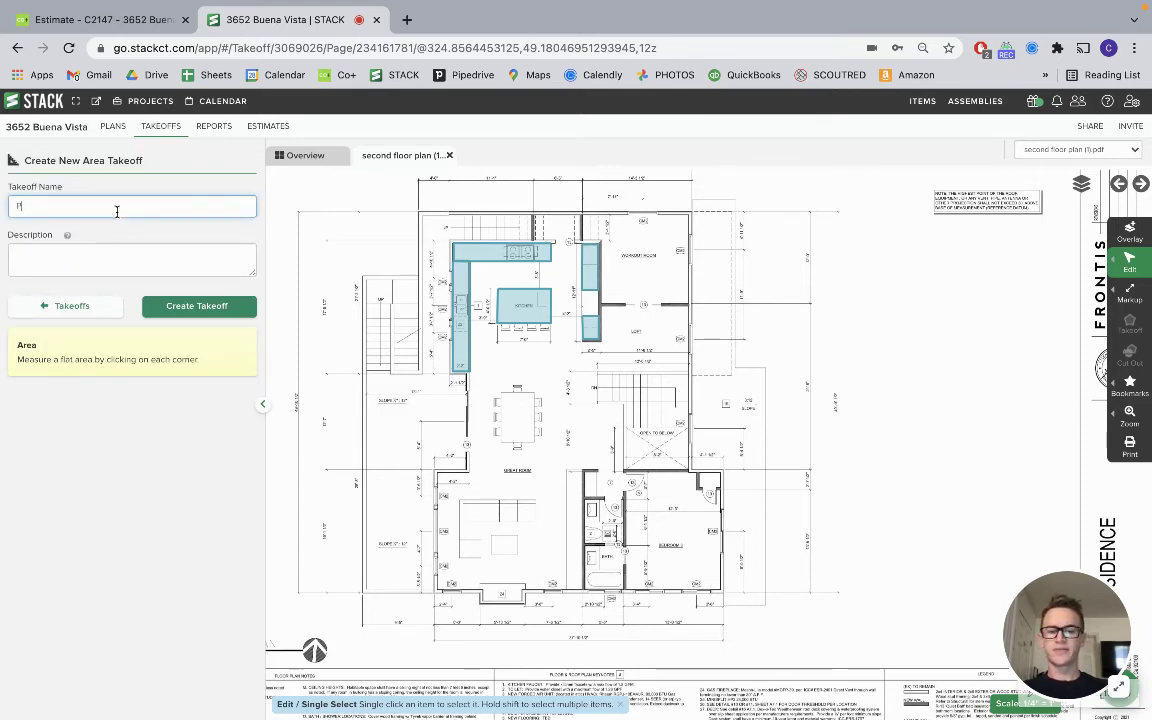
pyautogui.write('lank Flooring')
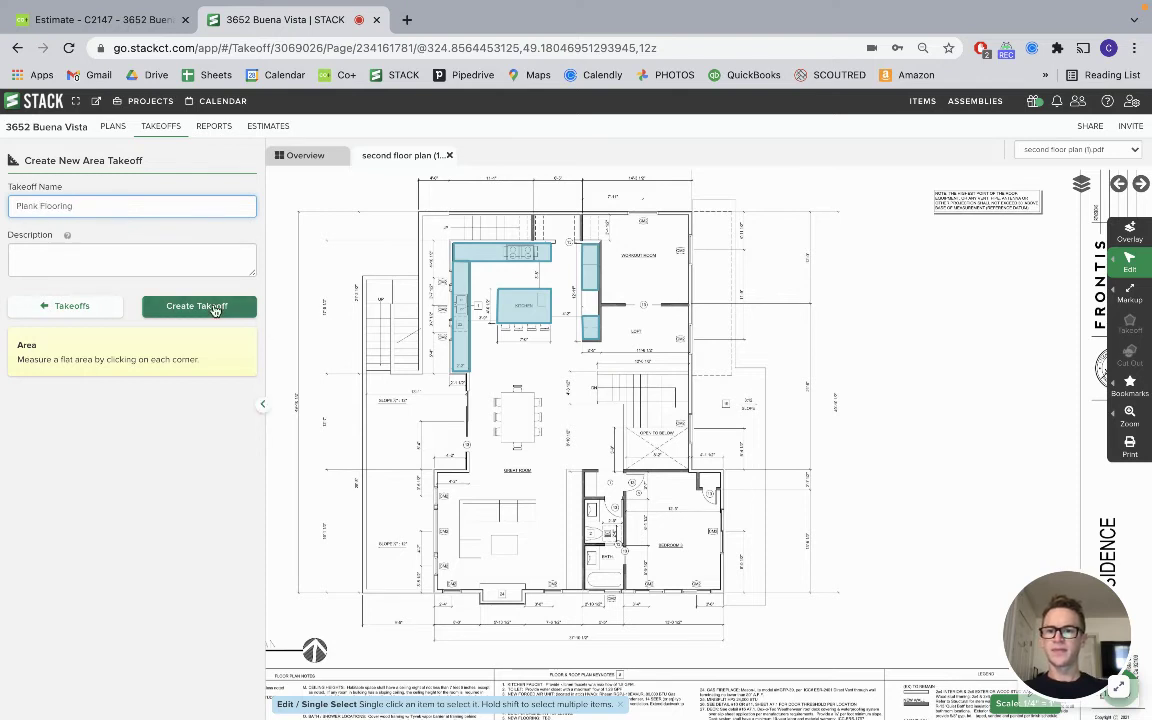
pyautogui.click(216, 306)
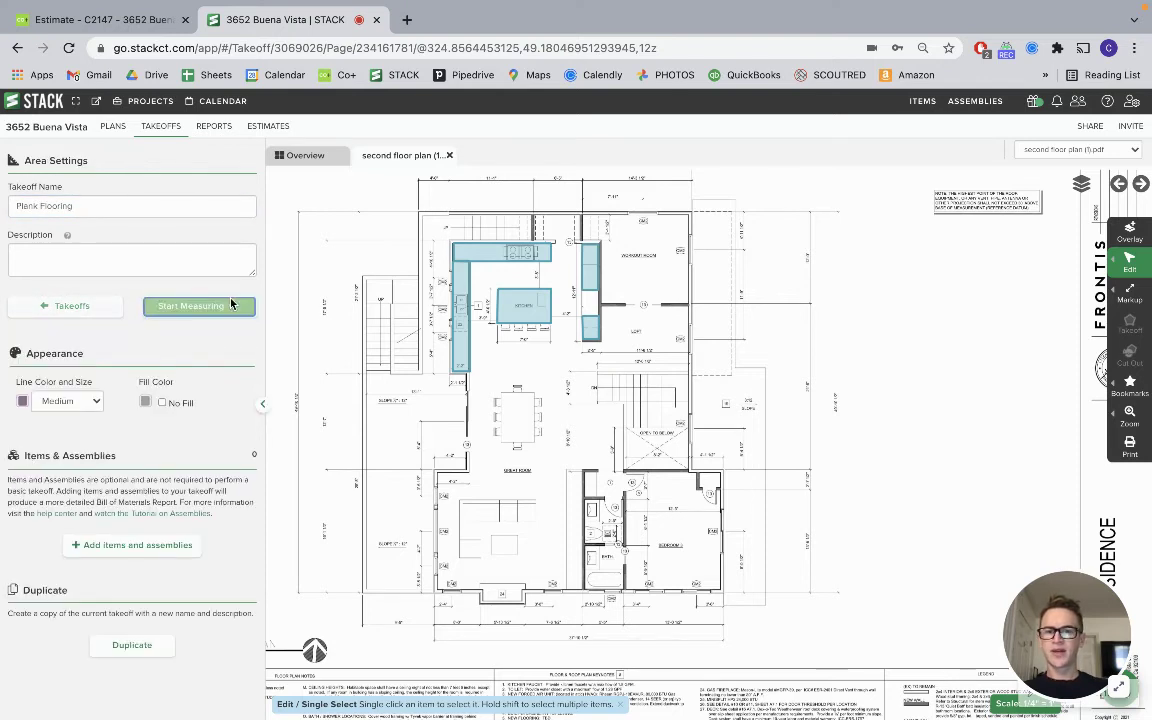
pyautogui.click(231, 305)
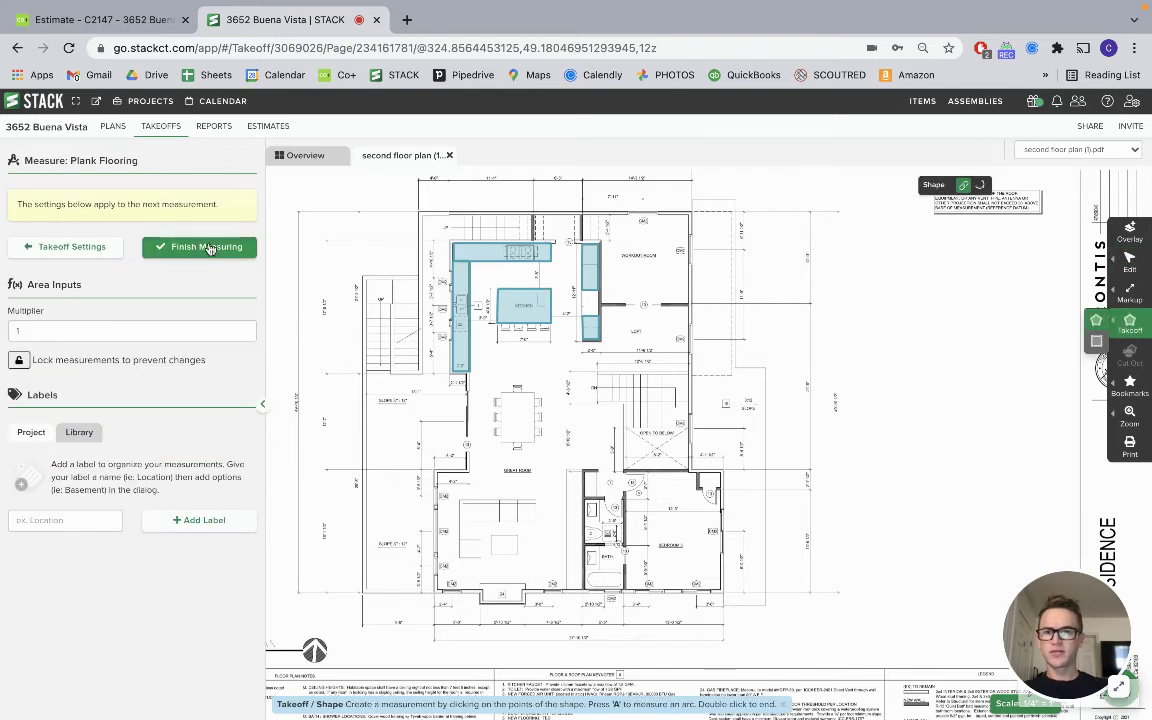
# Trace the second floor's outer walls, leaving out the stairs beside the kitchen, as a Plank Flooring area of about 1,538 SF and finish measuring
pyautogui.click(452, 243)
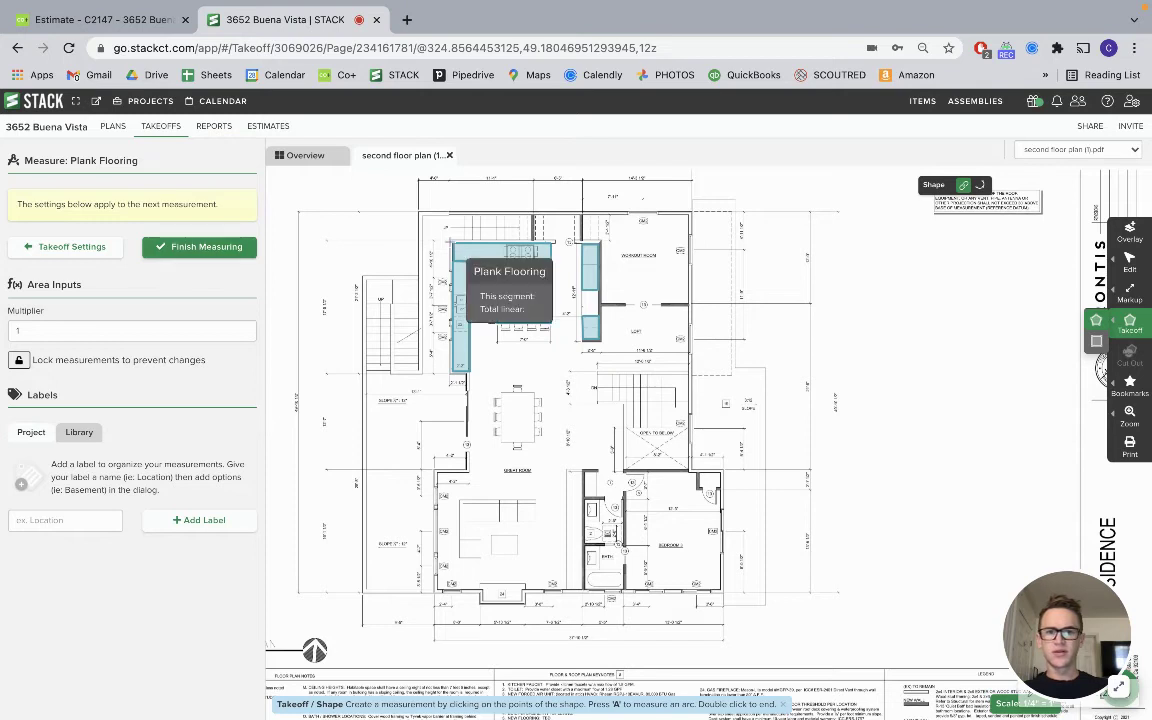
pyautogui.click(583, 243)
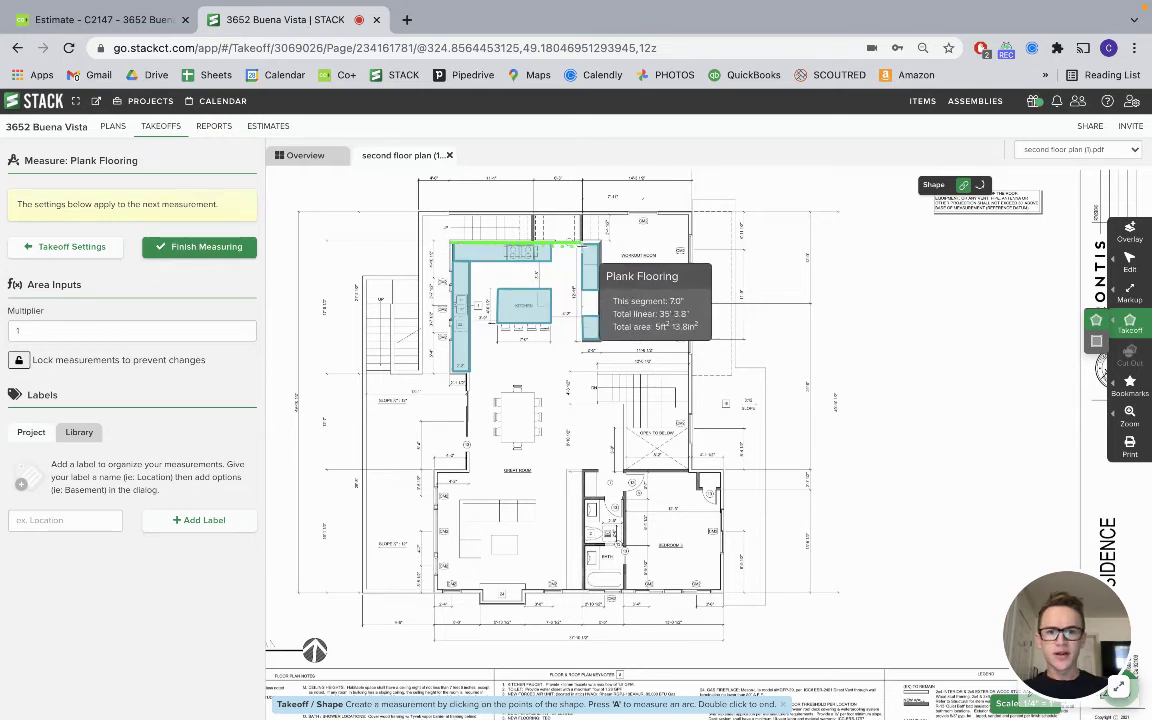
pyautogui.click(583, 216)
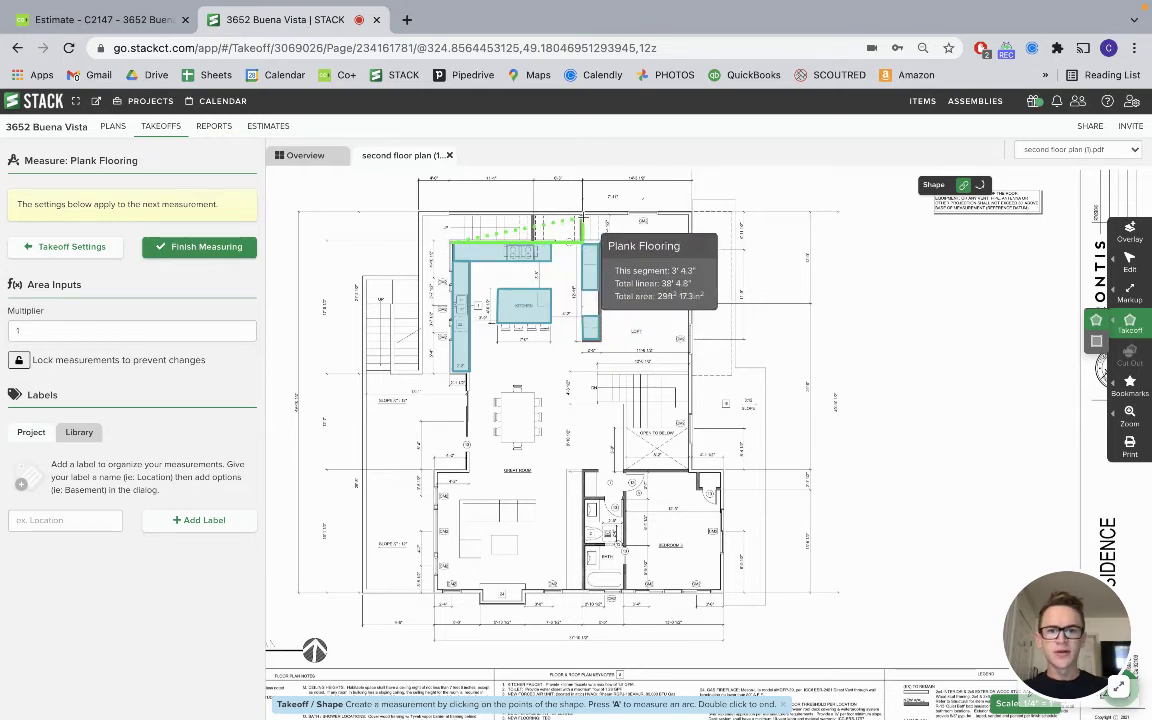
pyautogui.click(690, 216)
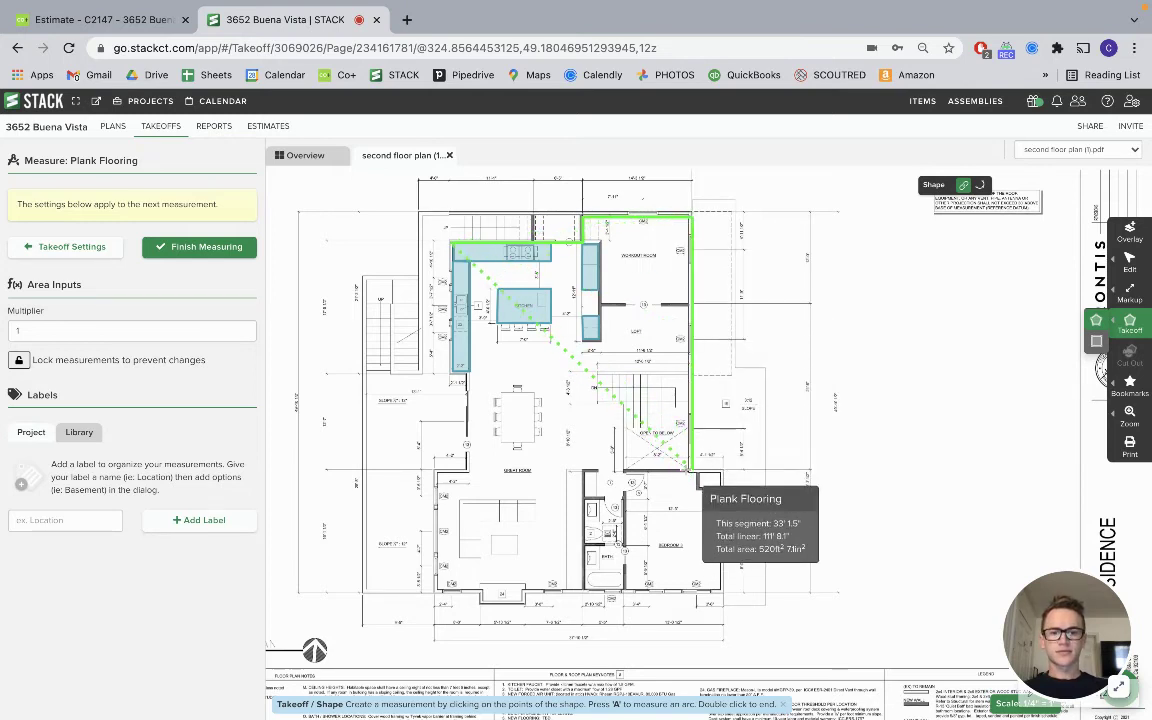
pyautogui.click(690, 470)
pyautogui.click(720, 470)
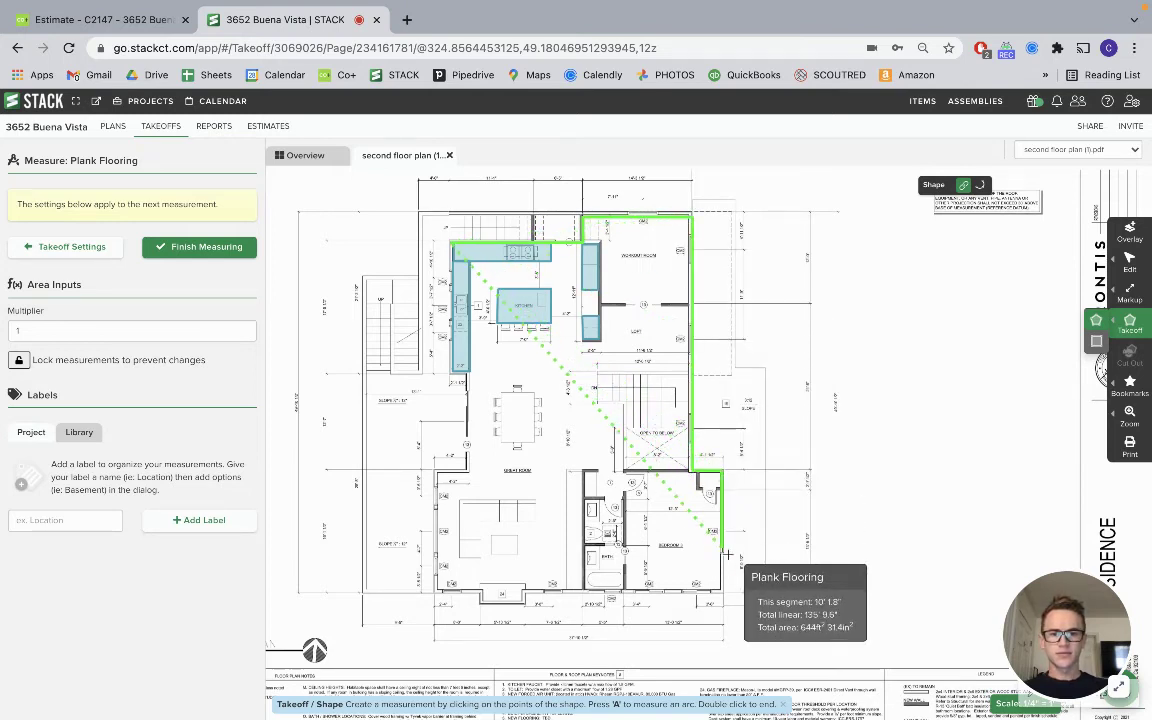
pyautogui.click(720, 588)
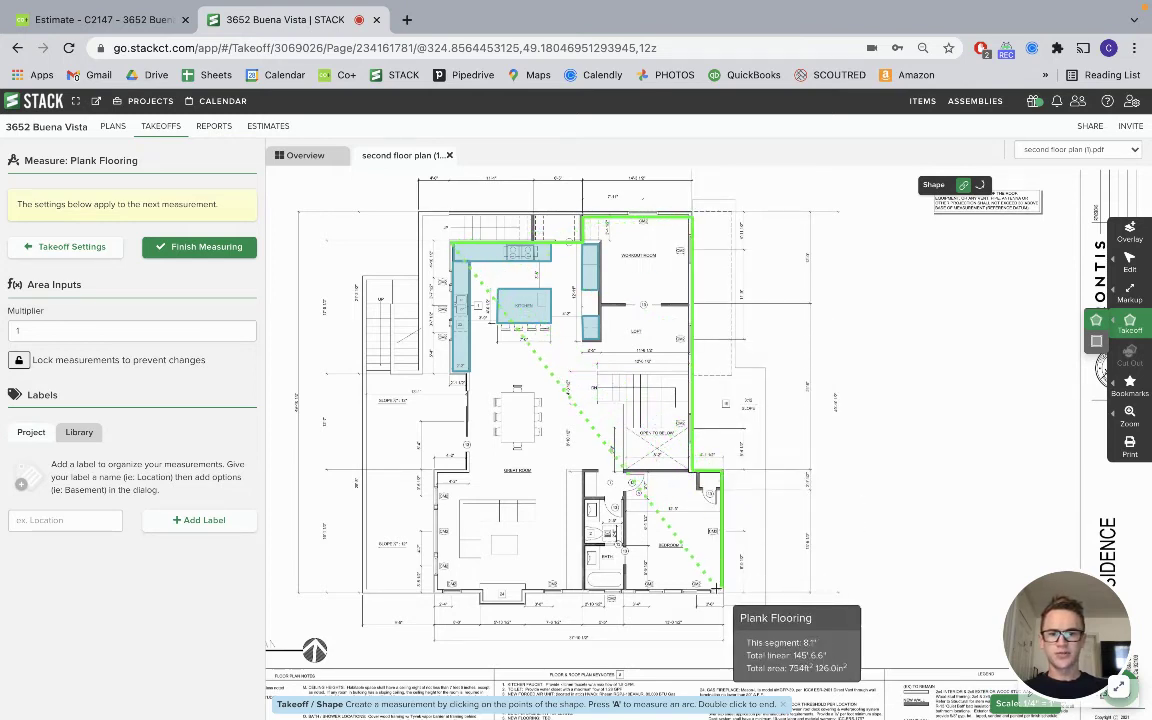
pyautogui.click(437, 588)
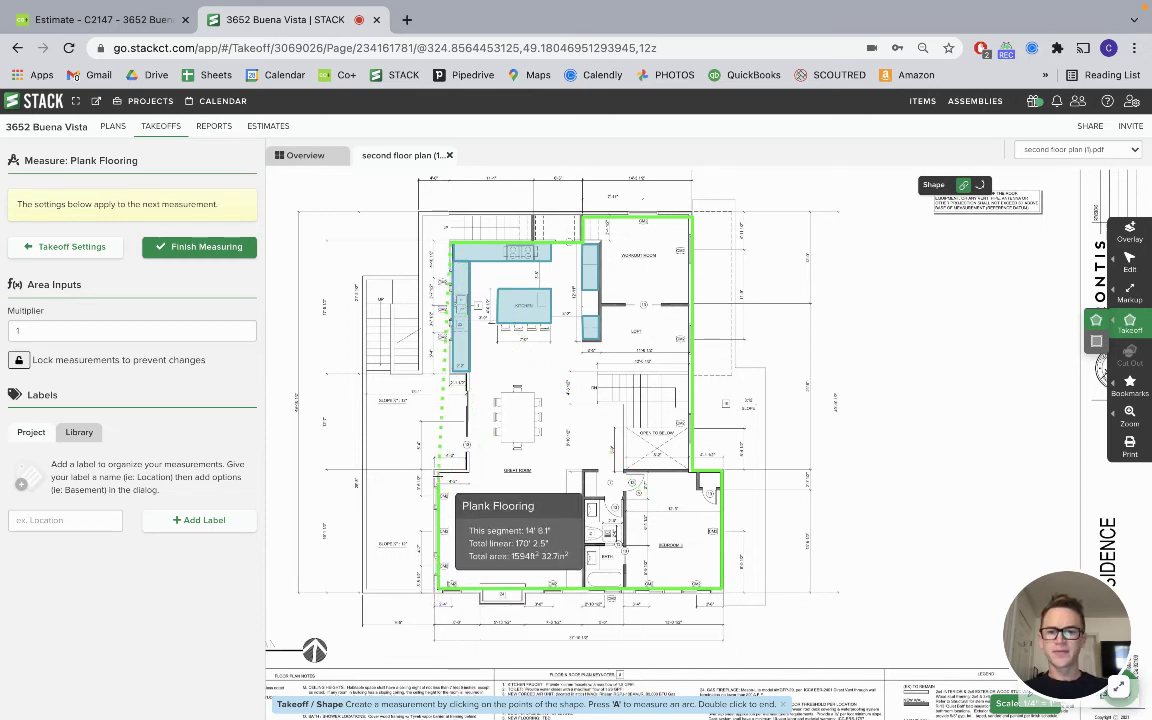
pyautogui.click(437, 470)
pyautogui.click(467, 470)
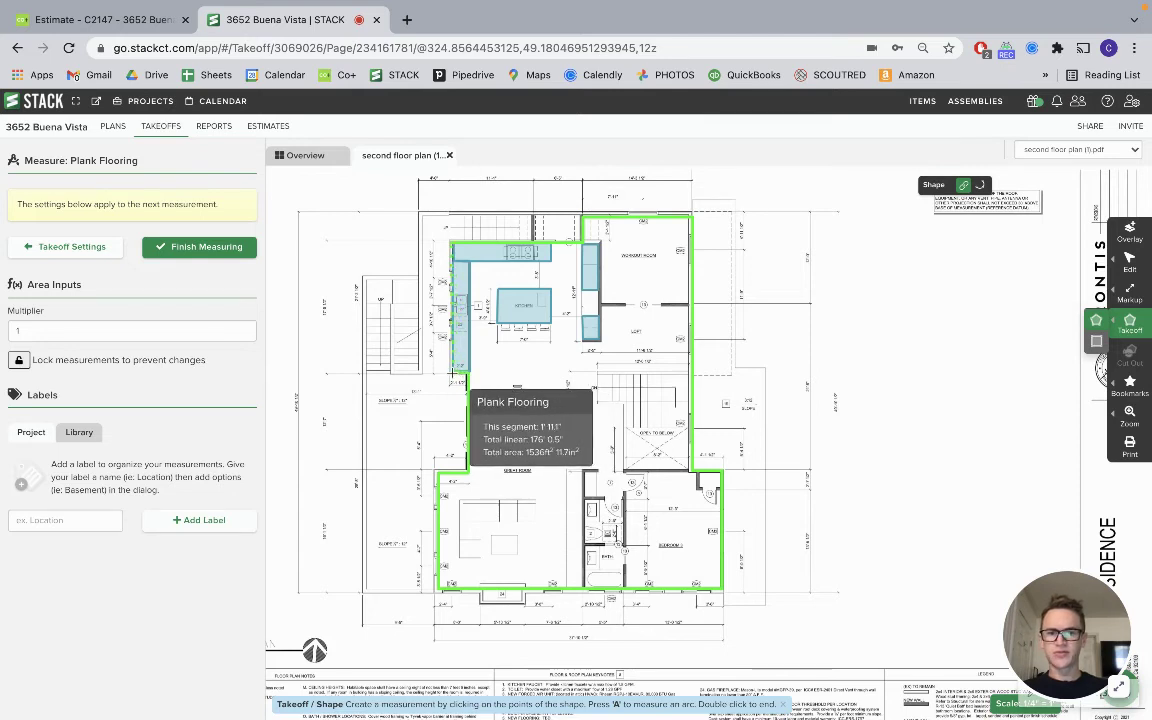
pyautogui.click(463, 376)
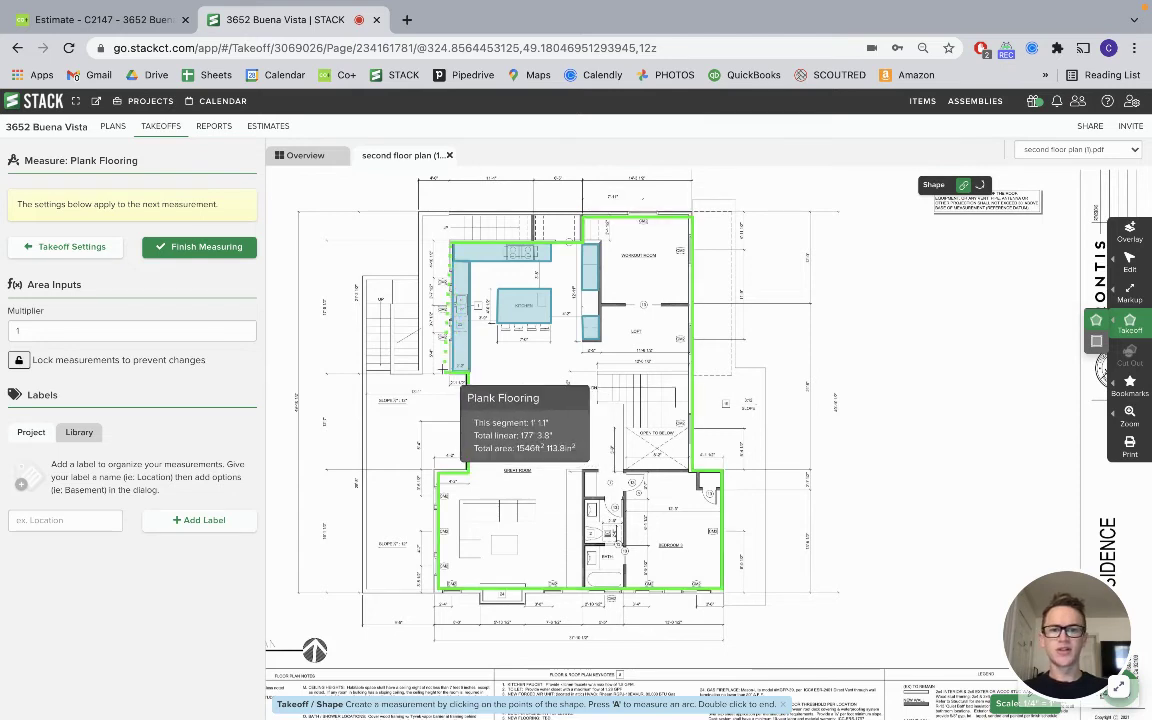
pyautogui.doubleClick(458, 378)
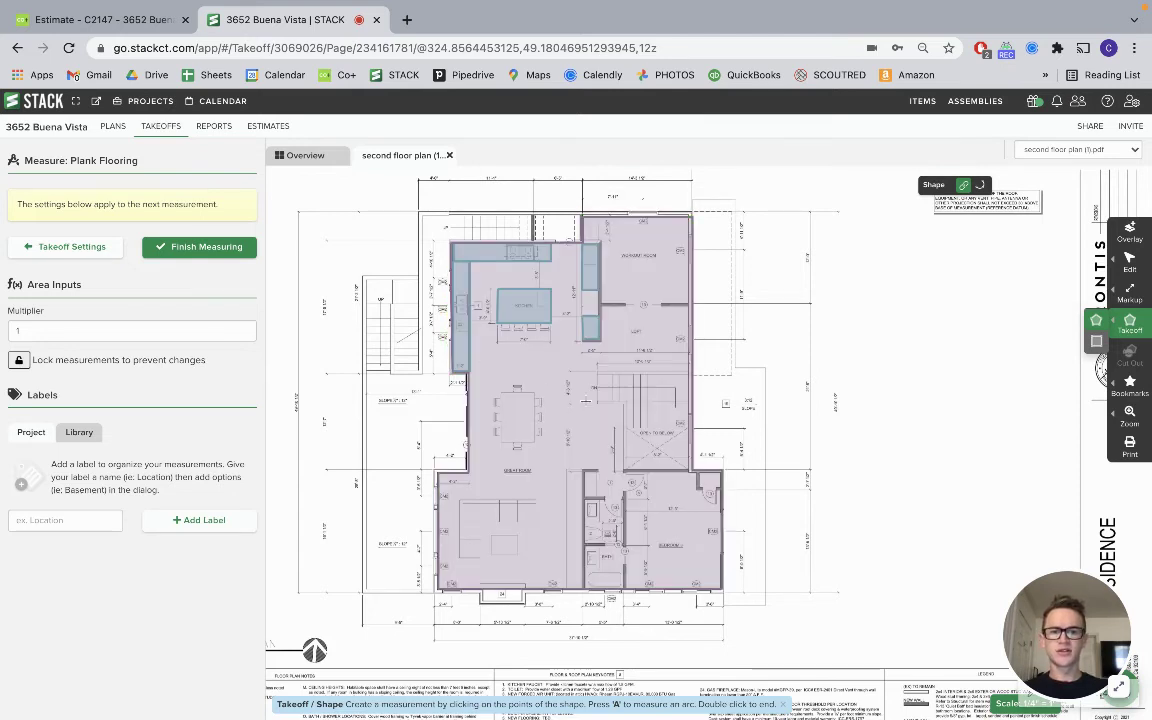
pyautogui.click(179, 248)
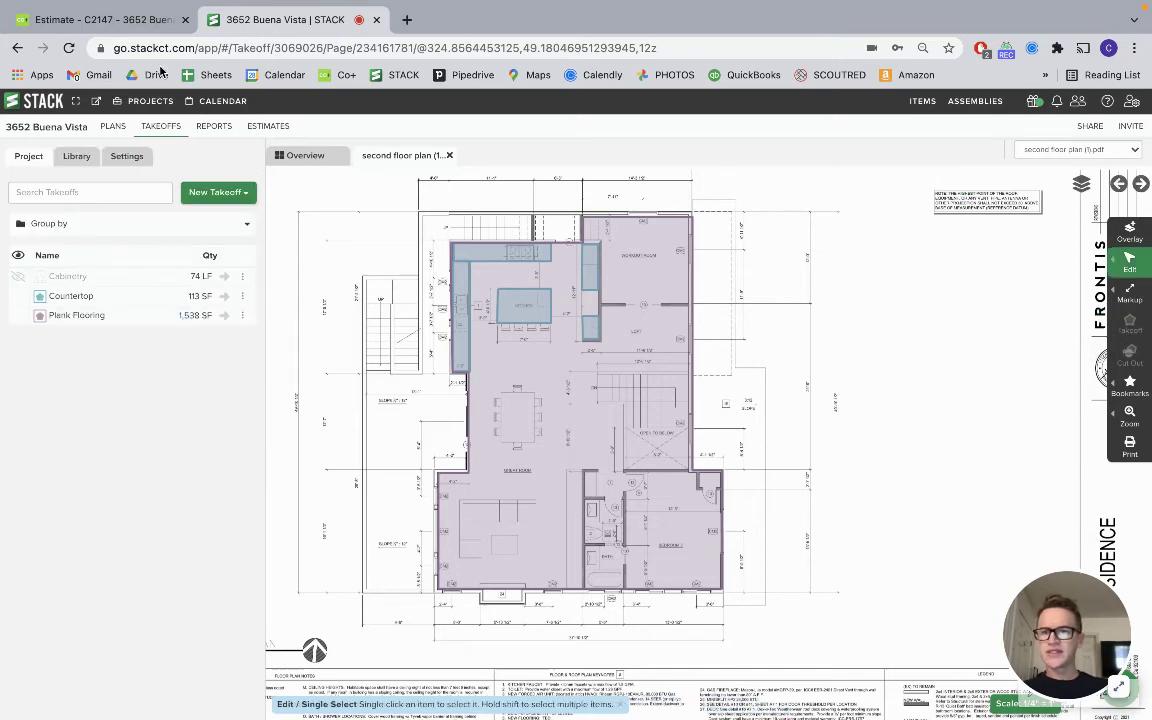
# Switch to the CoConstruct estimate and, under 23.01, set Install Plank Floor Floating to quantity 1,538 and cost type Subcontract
pyautogui.click(107, 33)
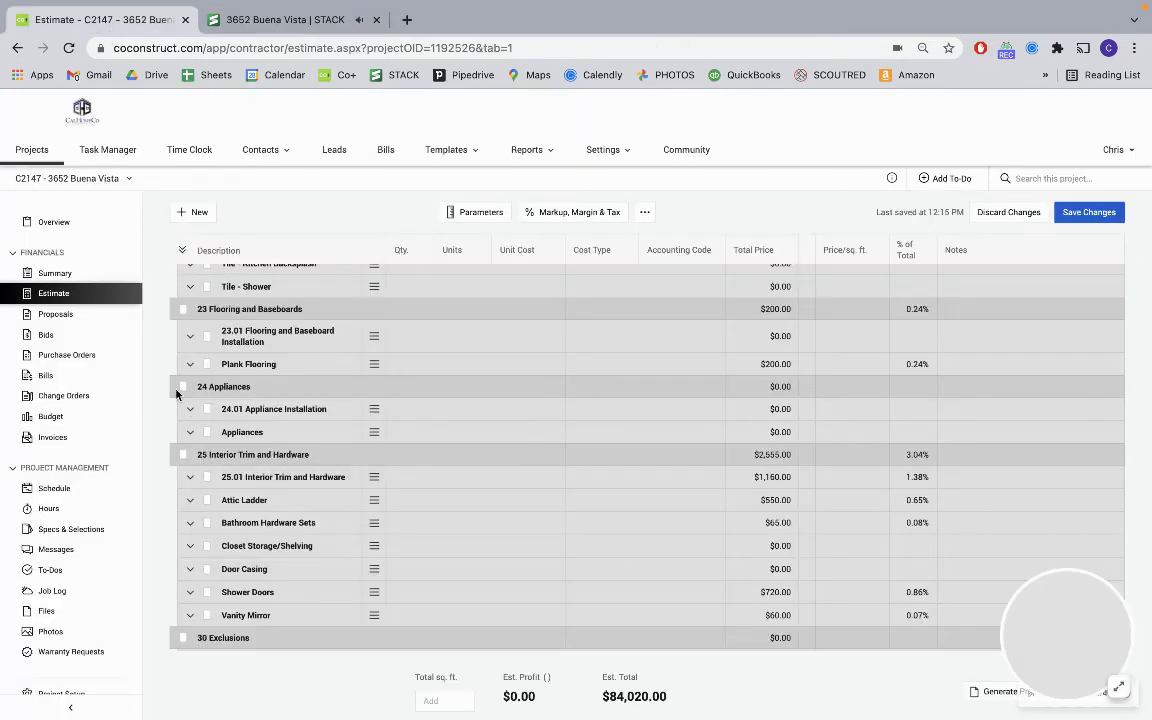
pyautogui.click(191, 335)
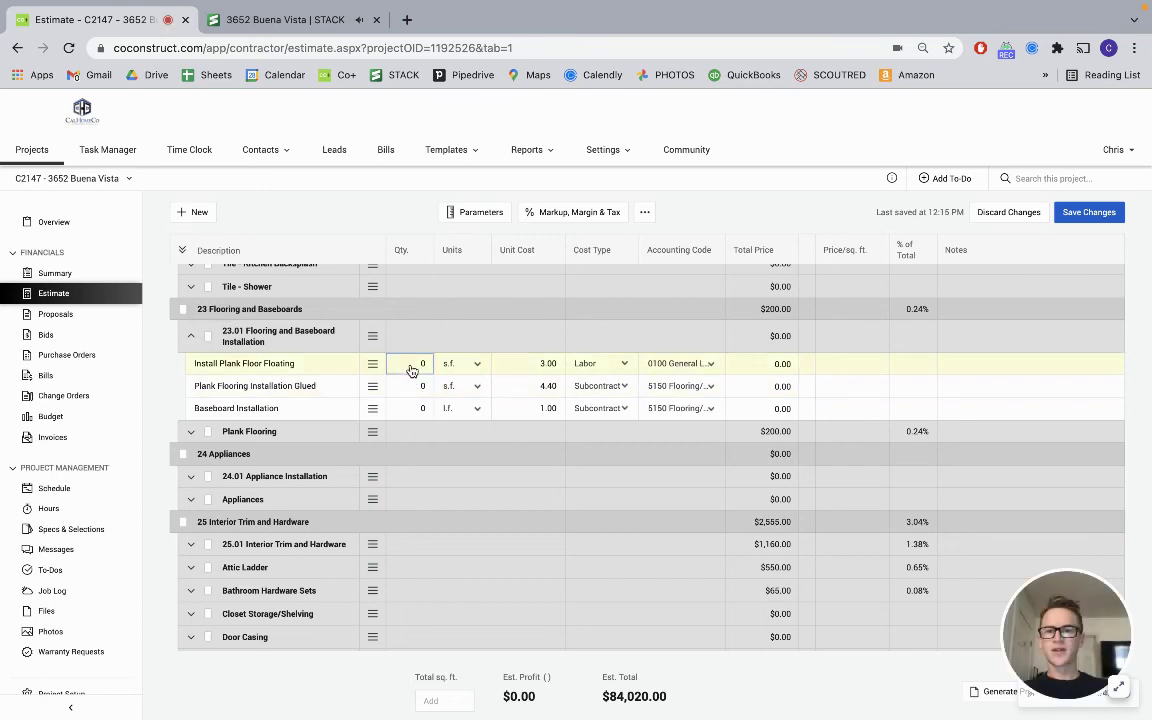
pyautogui.press('Tab')
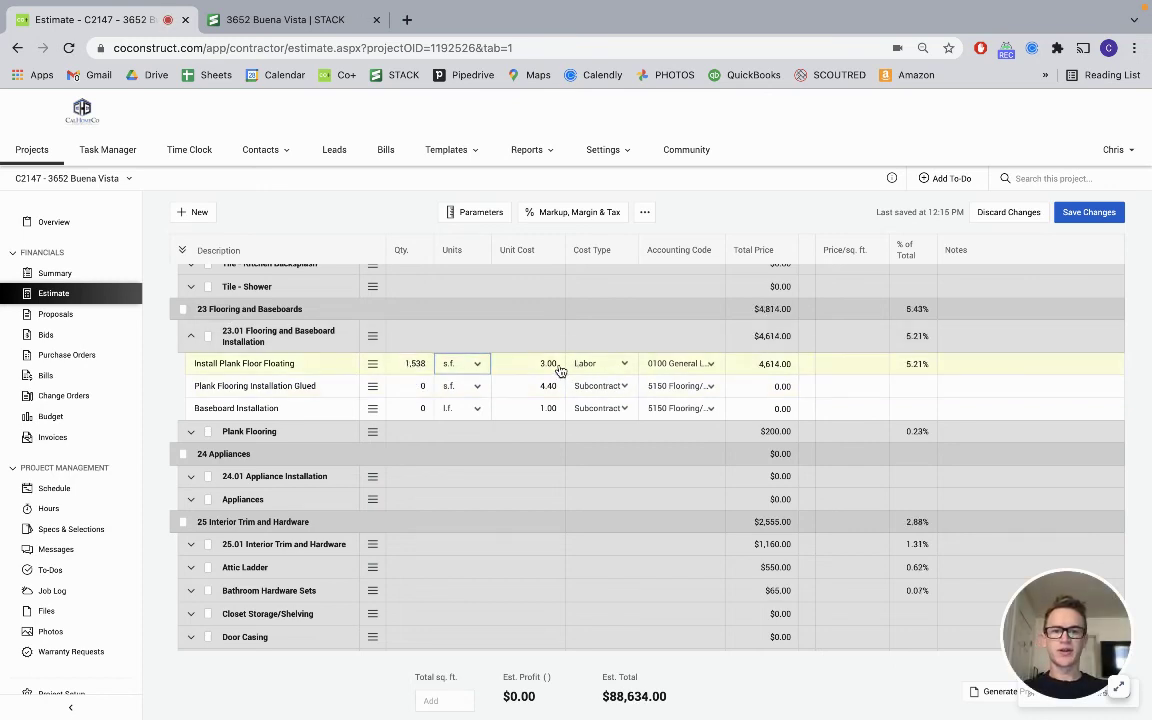
pyautogui.click(625, 363)
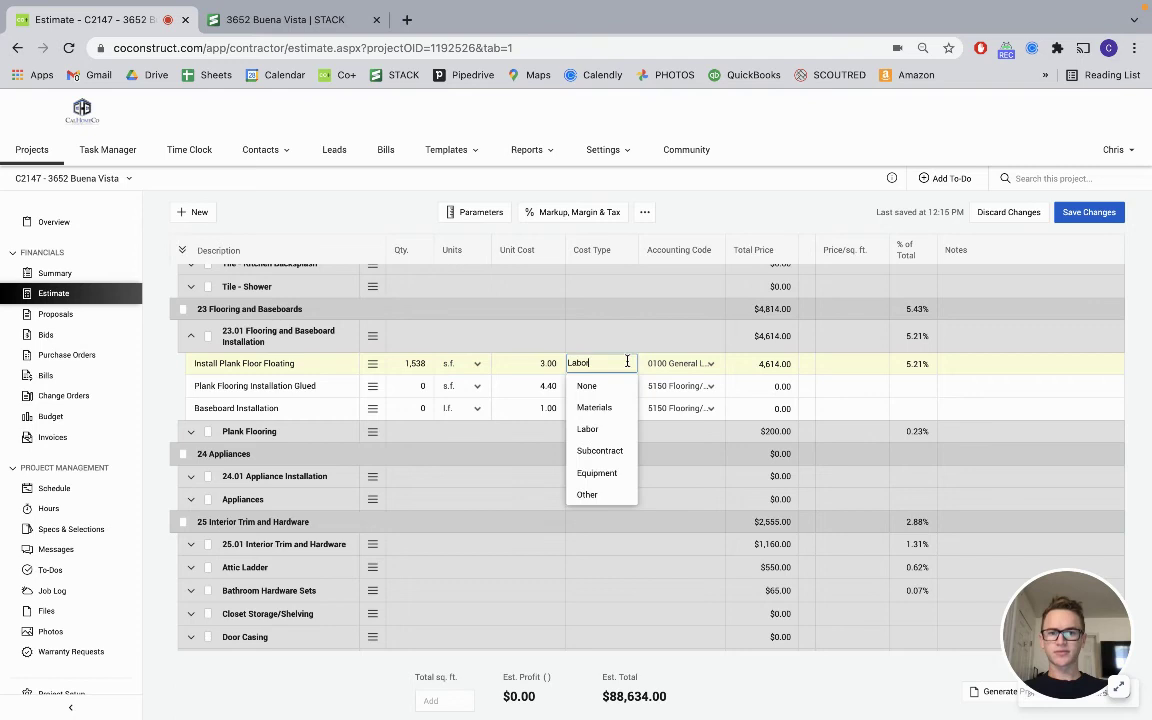
pyautogui.write('sub')
pyautogui.click(599, 450)
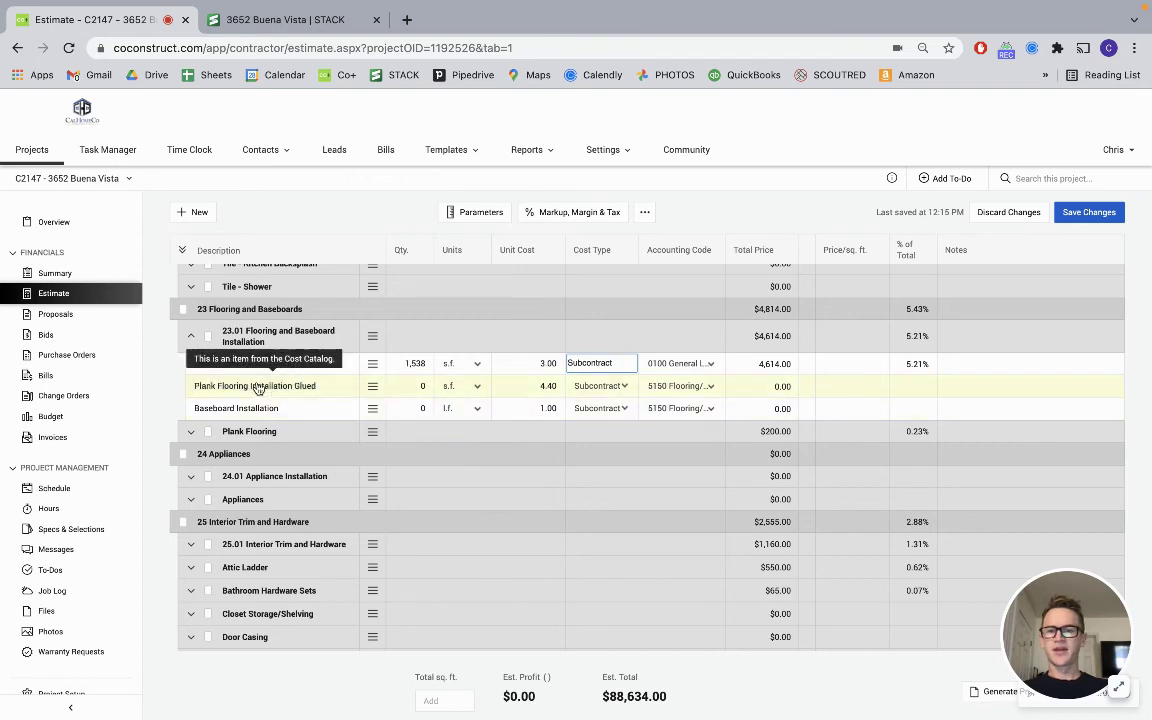
pyautogui.click(288, 397)
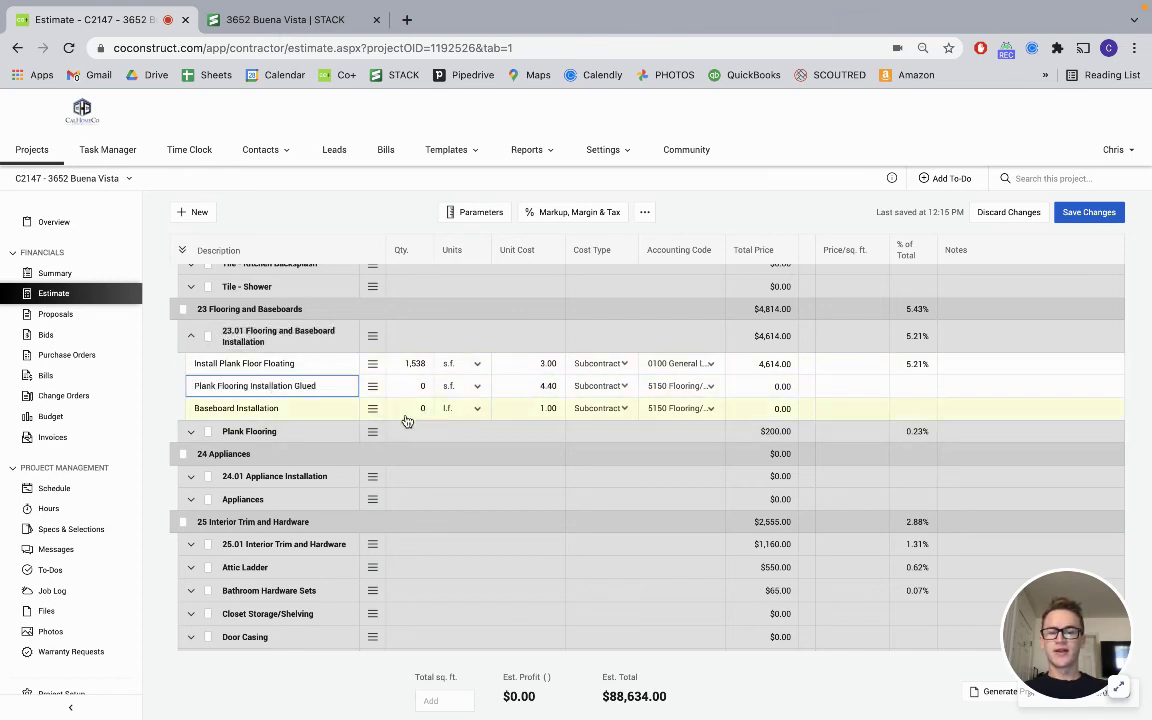
# Expand the Plank Flooring group and check the quantity formula of its Plank Flooring material line
pyautogui.click(195, 340)
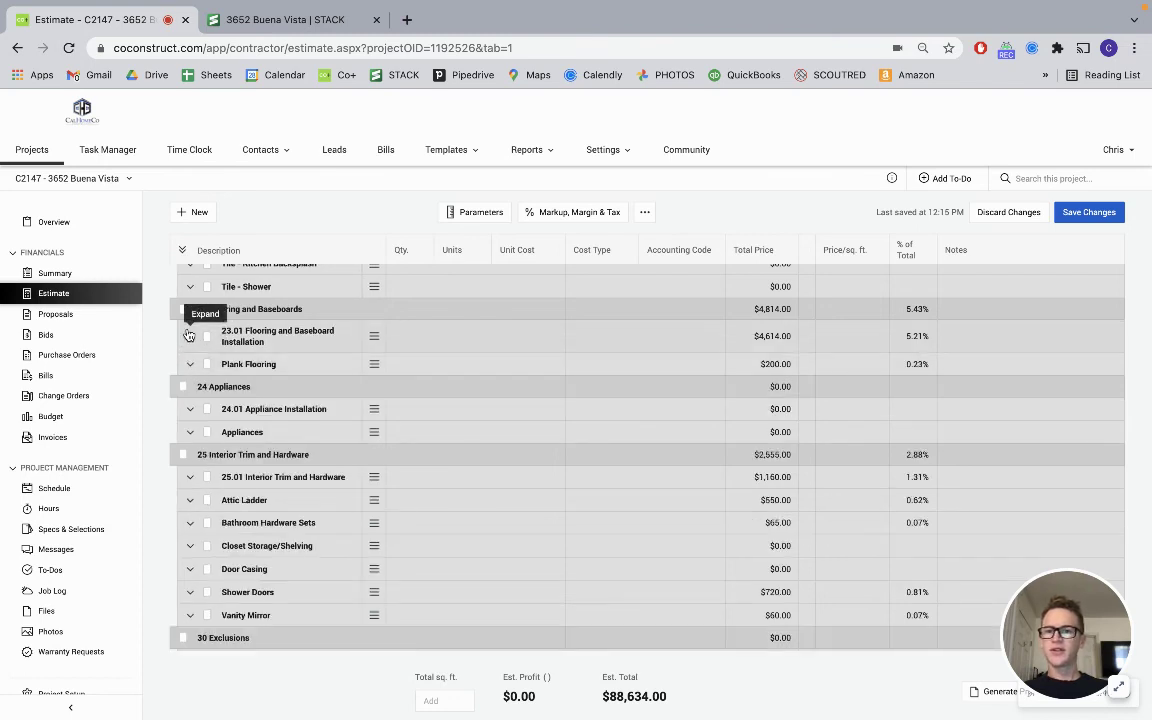
pyautogui.click(193, 337)
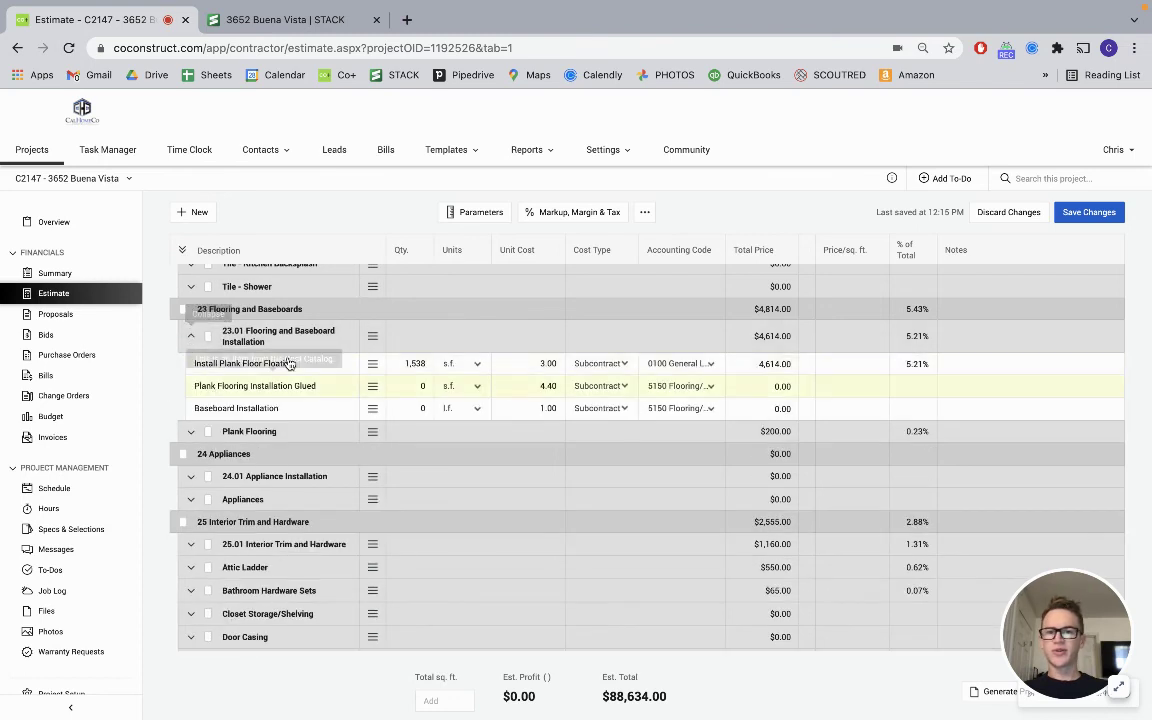
pyautogui.click(191, 431)
pyautogui.moveTo(421, 478)
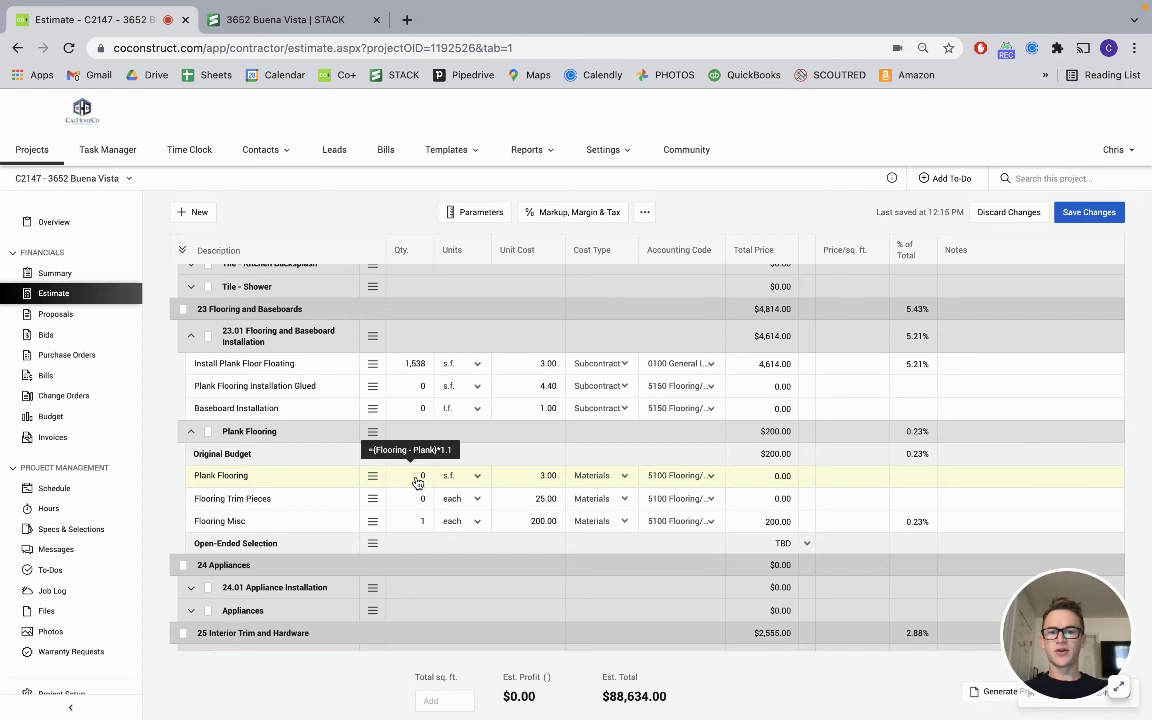
pyautogui.click(418, 482)
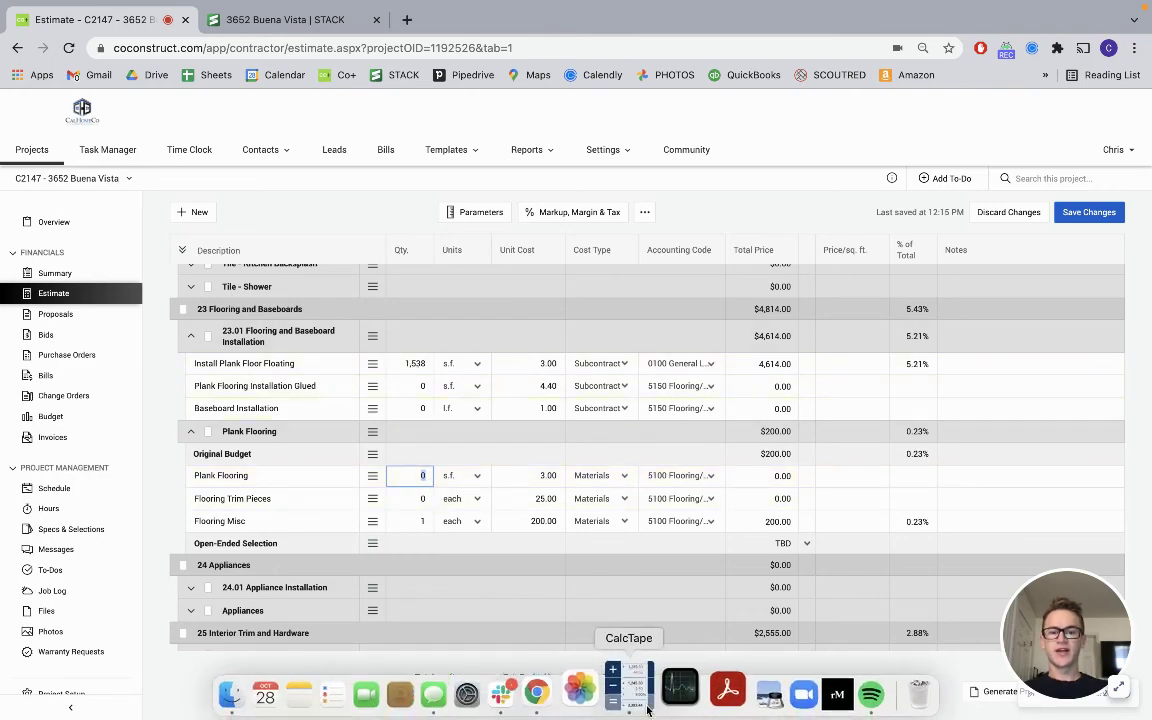
# Switch to CalcTape and replace the existing calculation with 1,538.00 * 1.1
pyautogui.click(636, 693)
pyautogui.press('super+a')
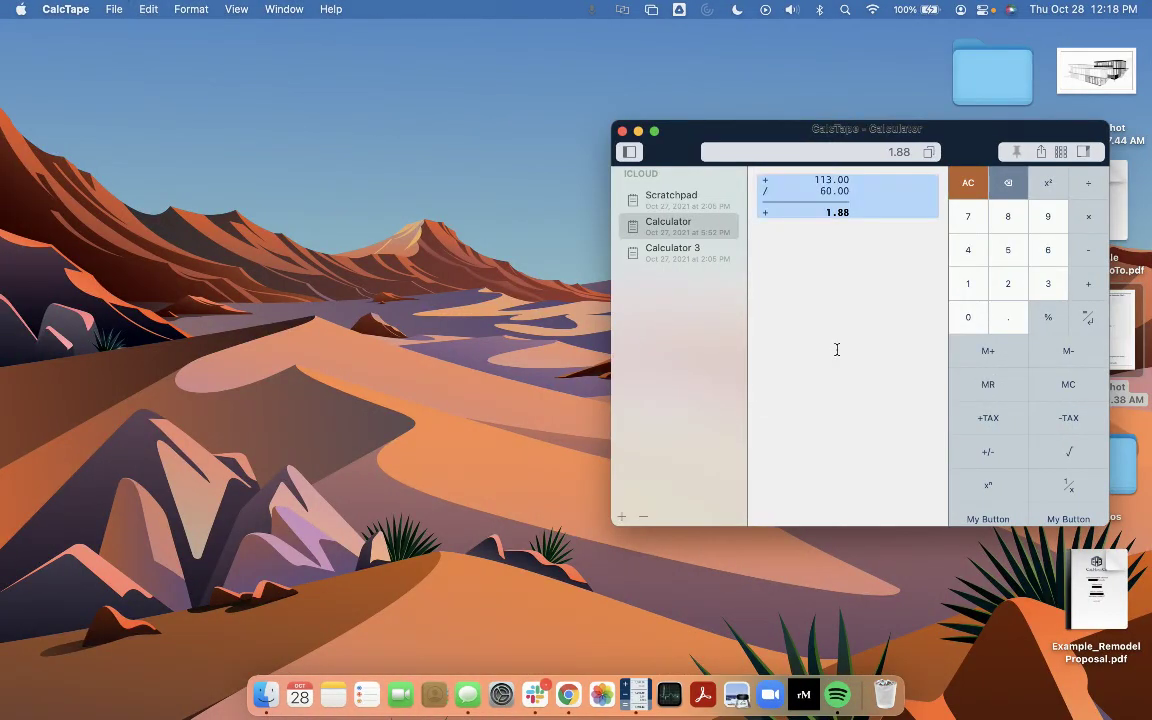
pyautogui.write('1,538.00 * 1.1')
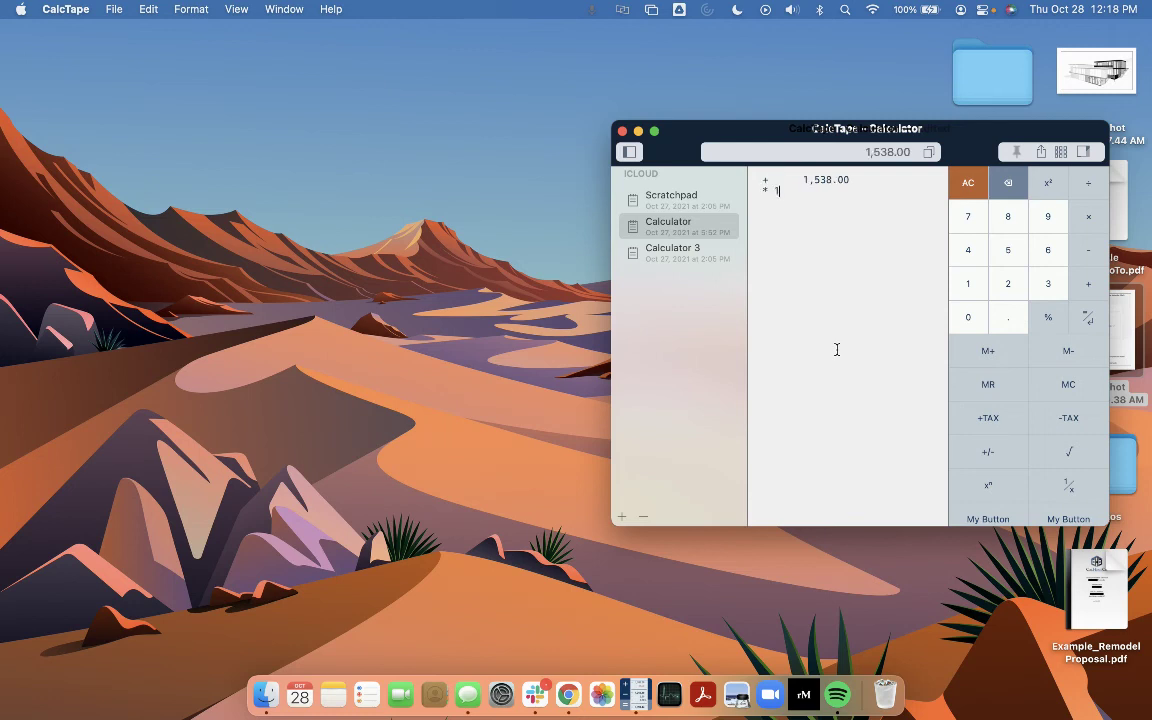
pyautogui.press('Return')
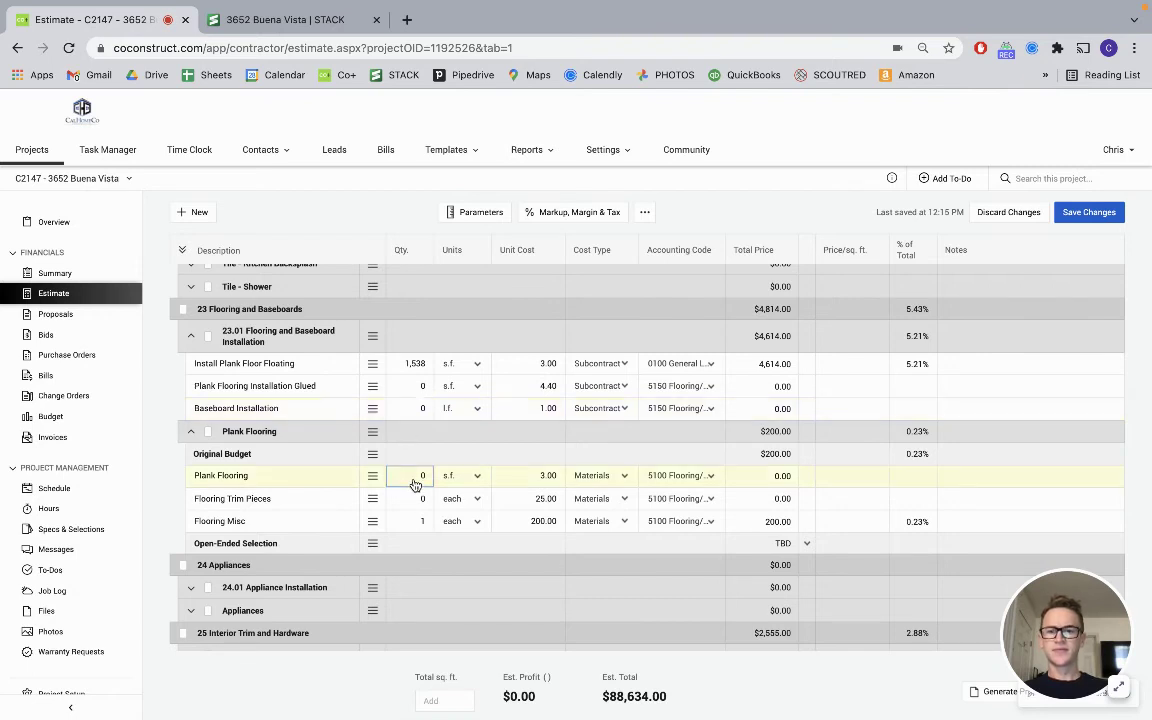
# Set the Plank Flooring material quantity to 1,700 s.f. in the CoConstruct estimate, and collapse the Plank Flooring and 23.01 groups
pyautogui.write('00')
pyautogui.press('Tab')
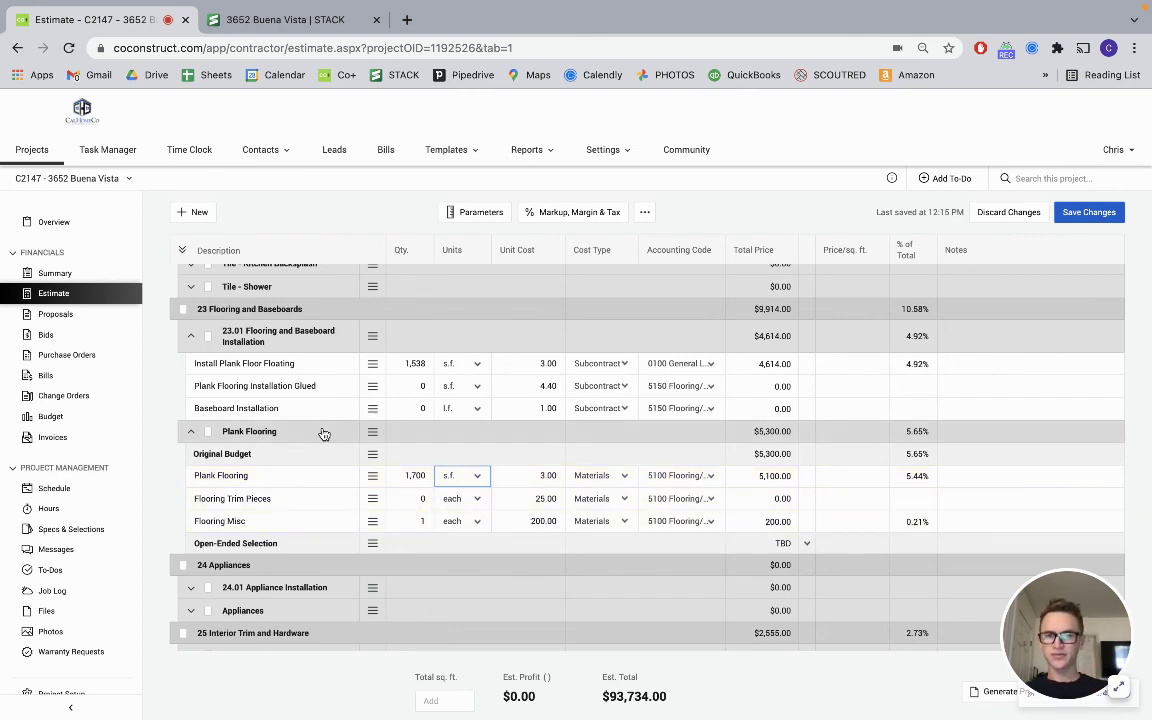
pyautogui.click(189, 432)
pyautogui.click(191, 336)
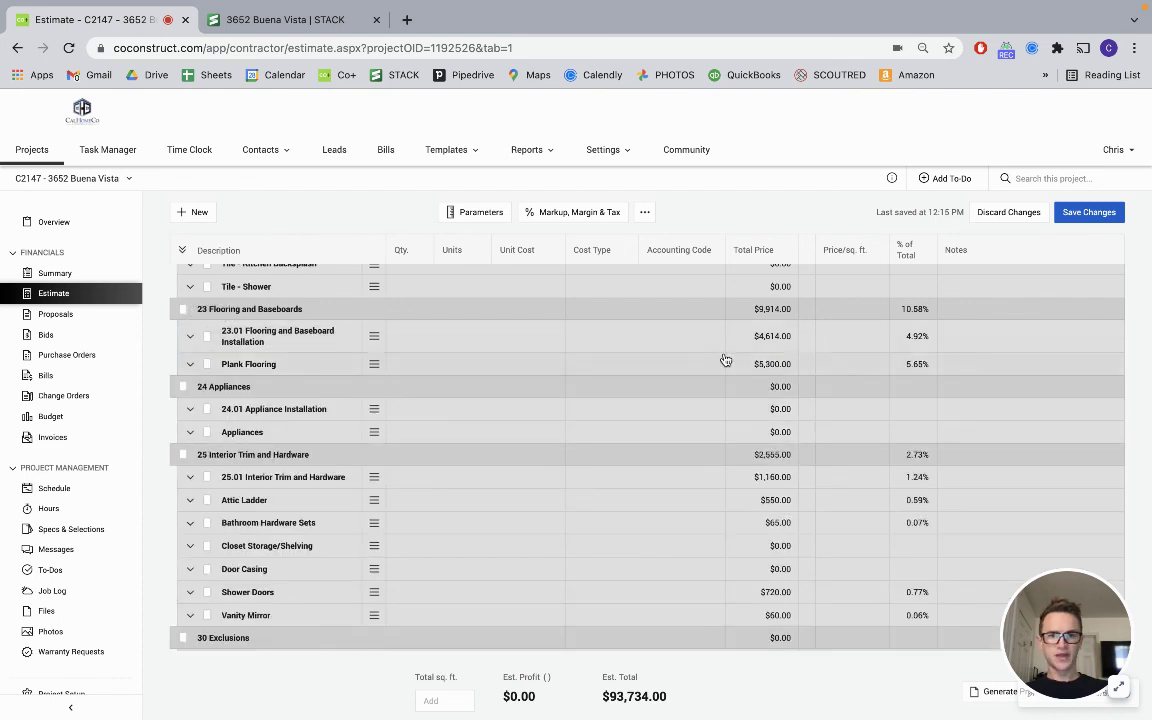
# Review the cabinet, countertop, tile and flooring sections, compare them with the STACK floor plan, and return to the CoConstruct estimate
pyautogui.scroll(1, 769, 312)
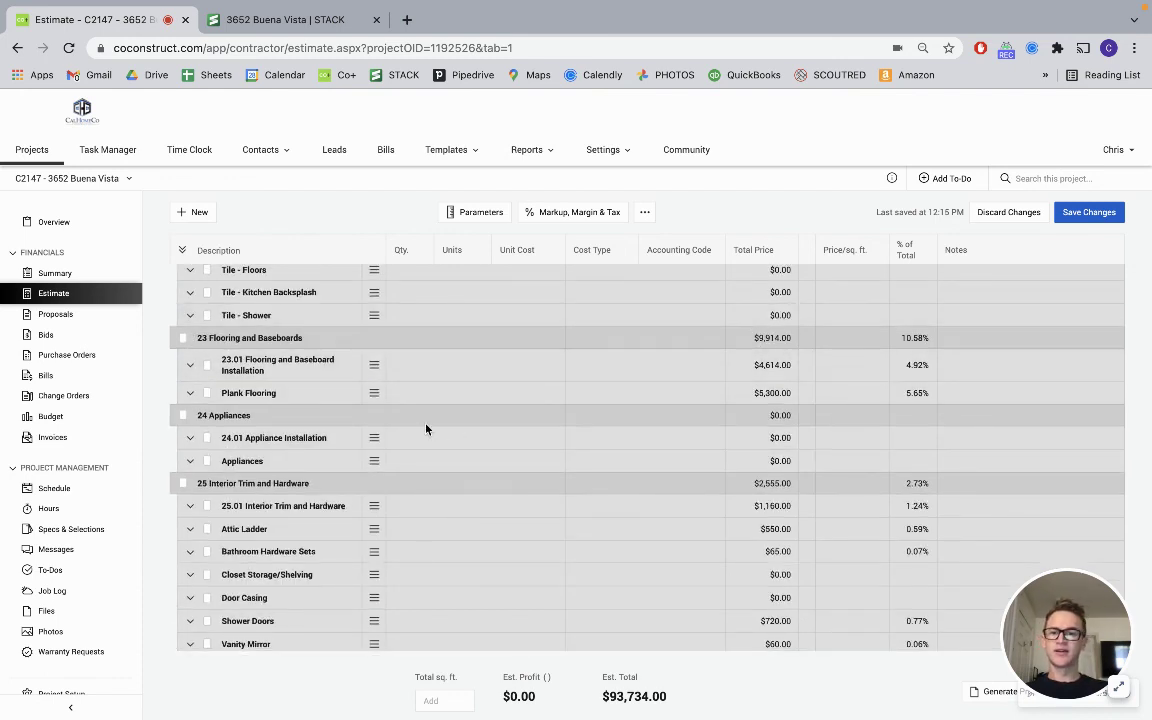
pyautogui.scroll(1, 426, 430)
pyautogui.scroll(5, 426, 430)
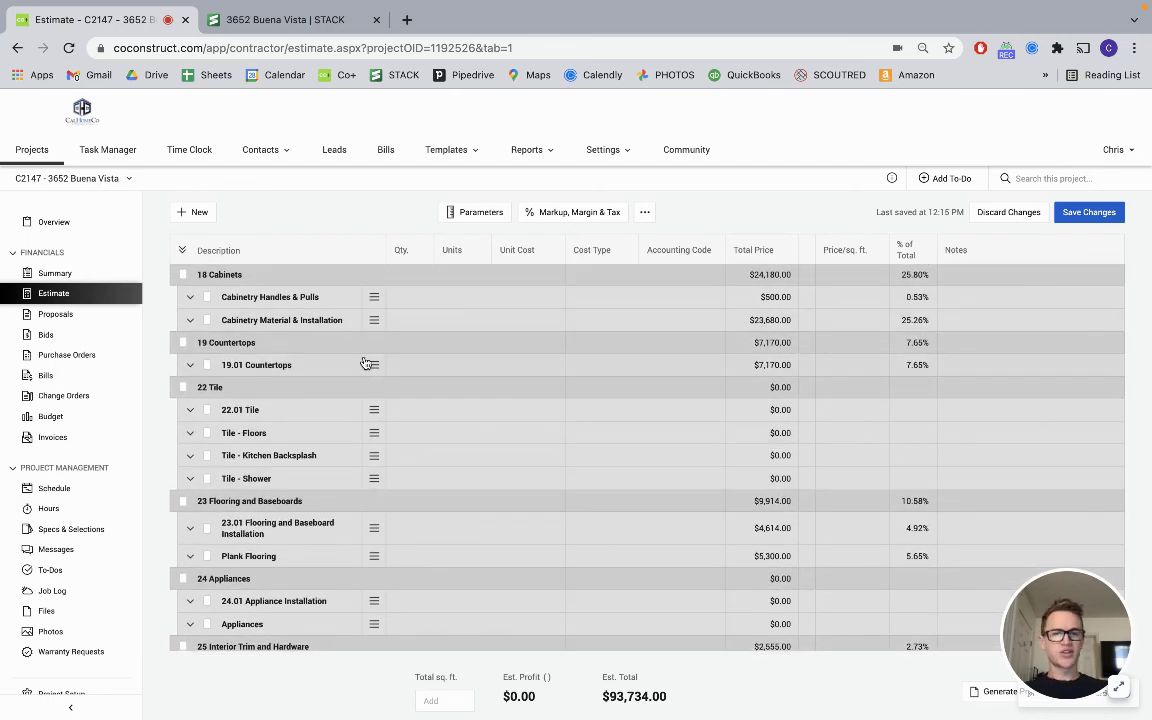
pyautogui.click(276, 20)
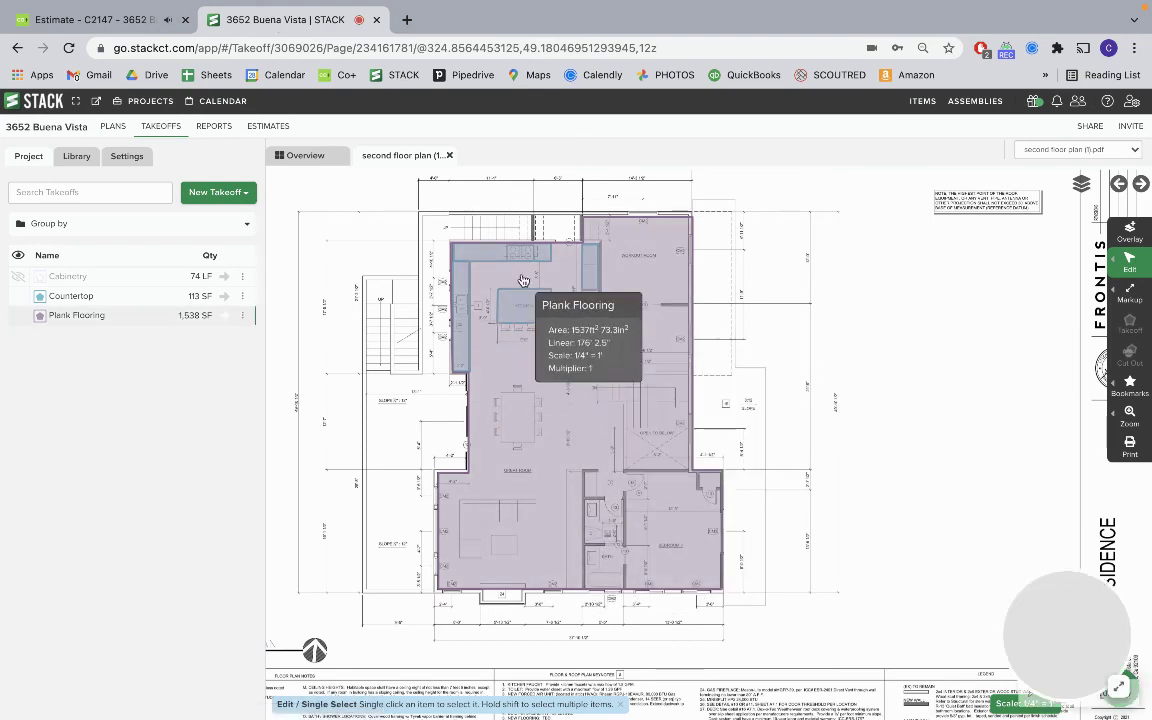
pyautogui.click(90, 20)
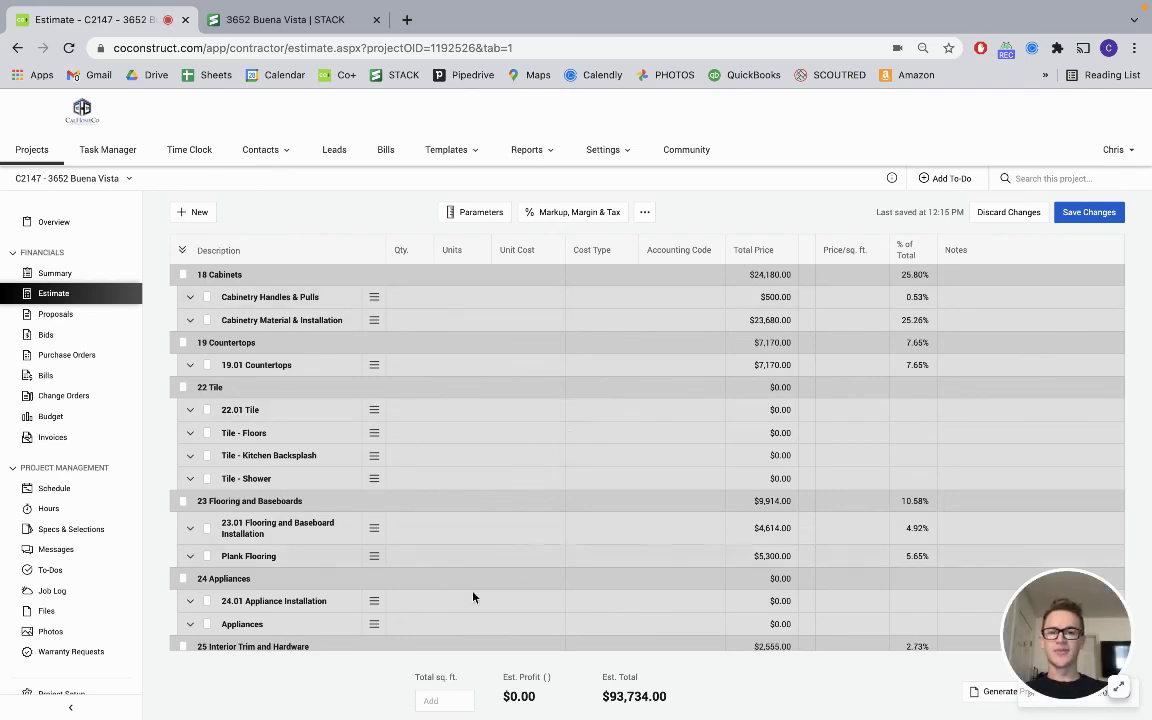
pyautogui.scroll(1, 519, 445)
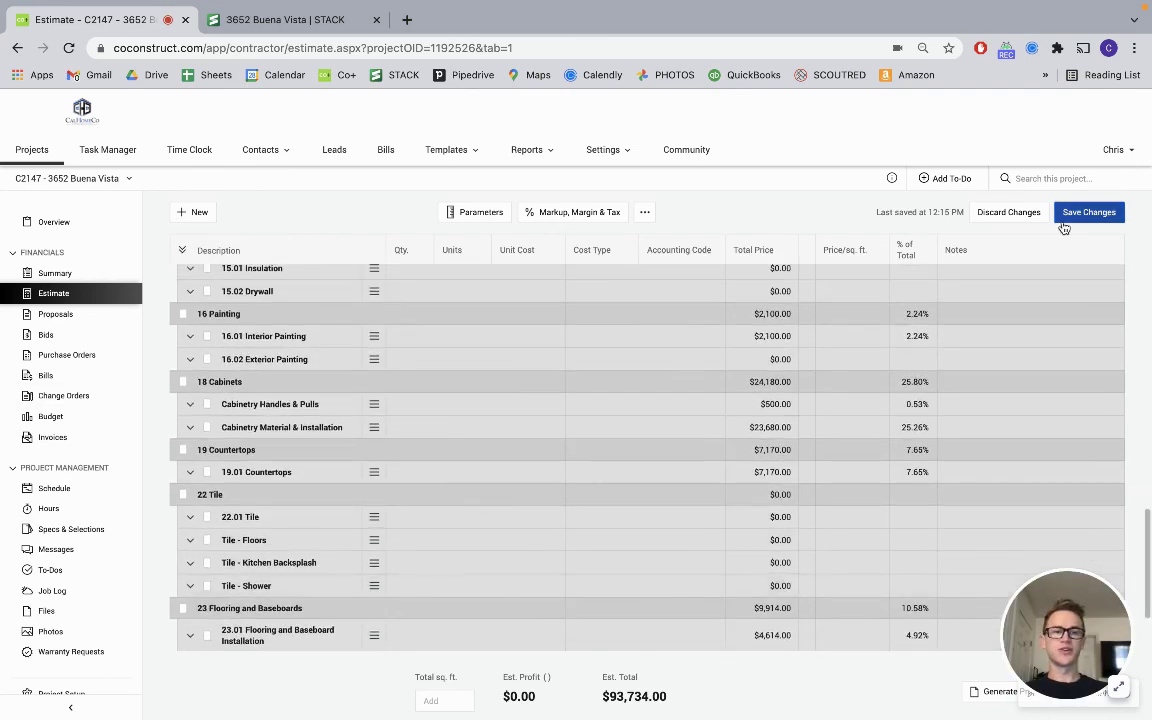